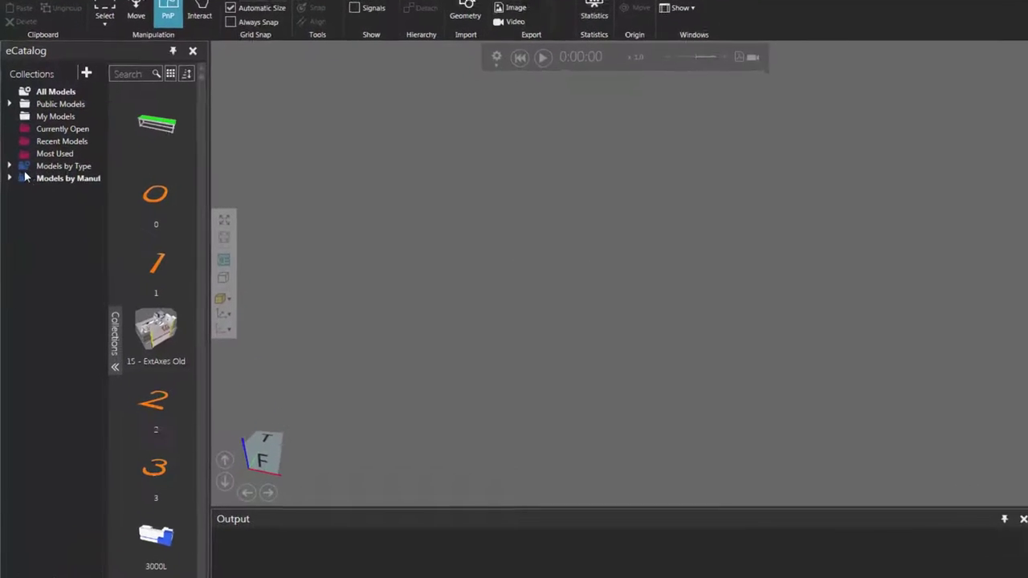
# - Add a Feeder Template and a Conveyor template from the Component Templates models, with the conveyor connected to the feeder
pyautogui.click(11, 152)
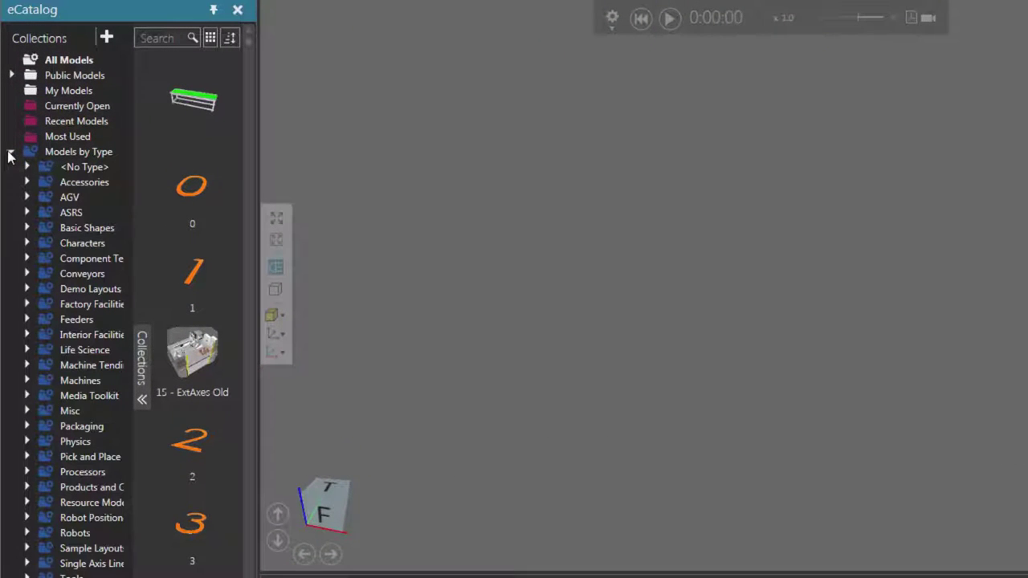
pyautogui.click(94, 259)
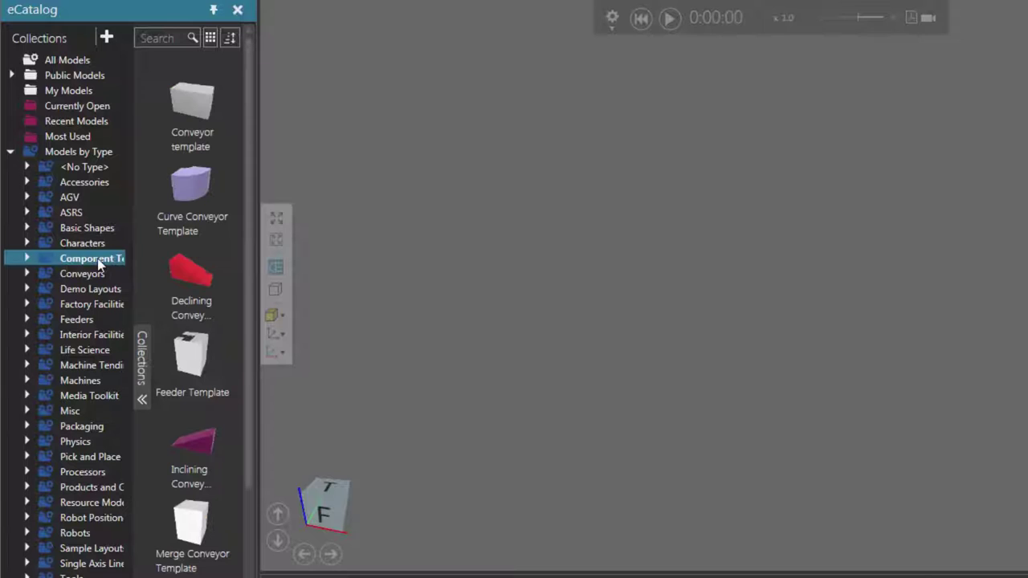
pyautogui.doubleClick(200, 364)
pyautogui.doubleClick(202, 129)
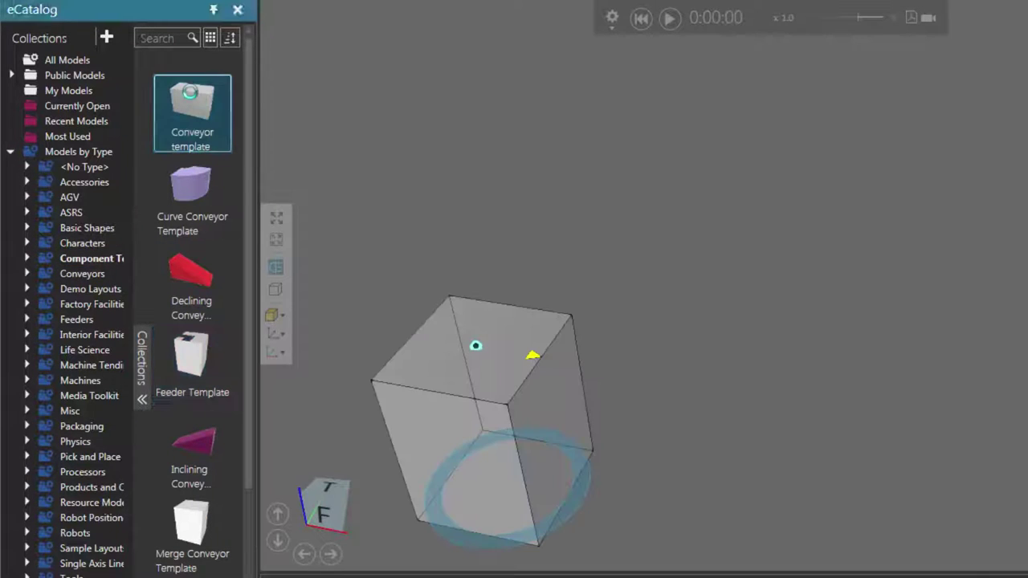
pyautogui.moveTo(828, 474); pyautogui.dragTo(802, 486, button='right')
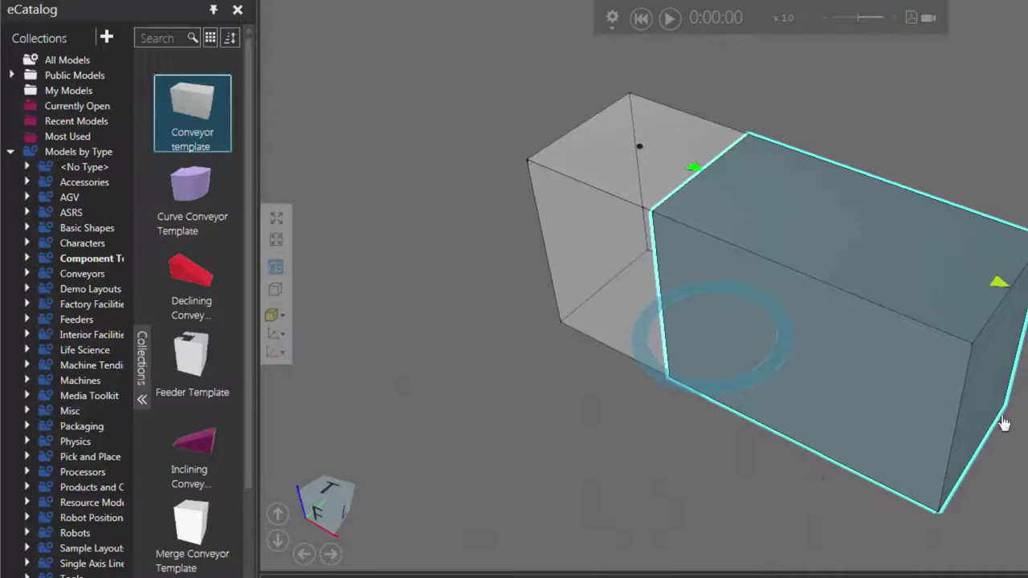
pyautogui.moveTo(1003, 420); pyautogui.dragTo(854, 461, button='middle')
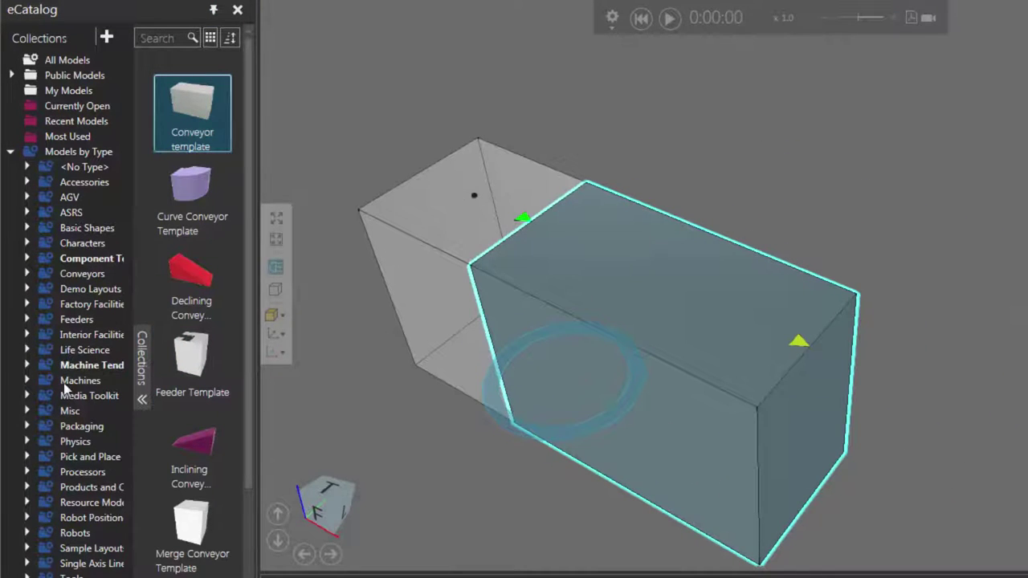
# - Add the Generic Articulated Robot from the Visual Components robot models to the layout
pyautogui.click(26, 534)
pyautogui.scroll(-10, 45, 509)
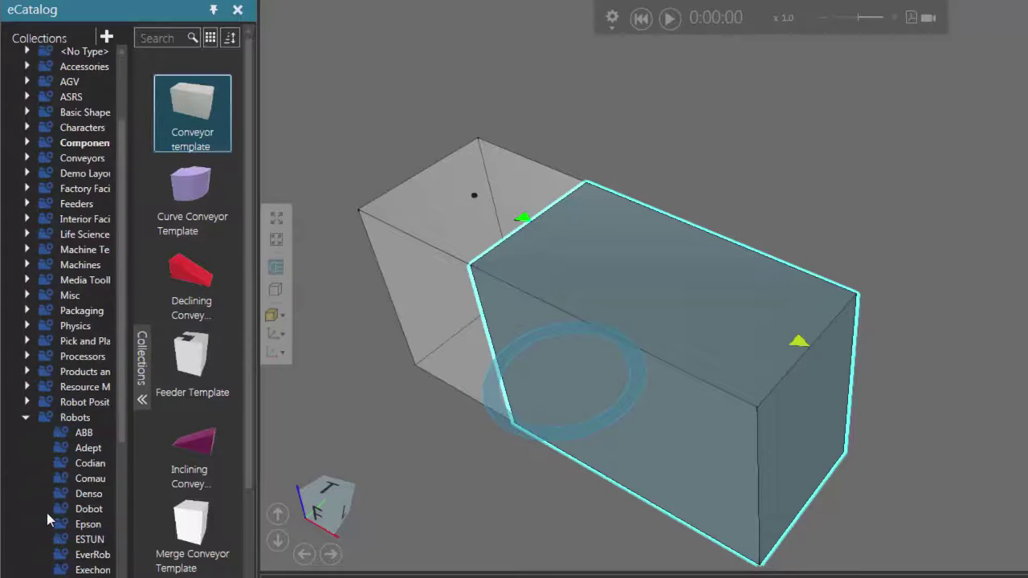
pyautogui.click(80, 535)
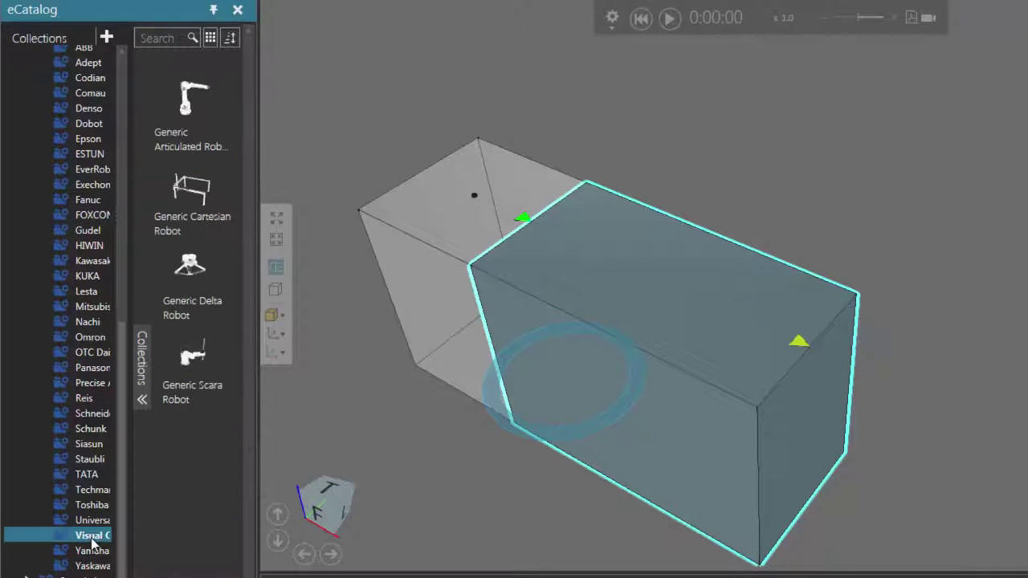
pyautogui.moveTo(185, 120); pyautogui.dragTo(795, 193)
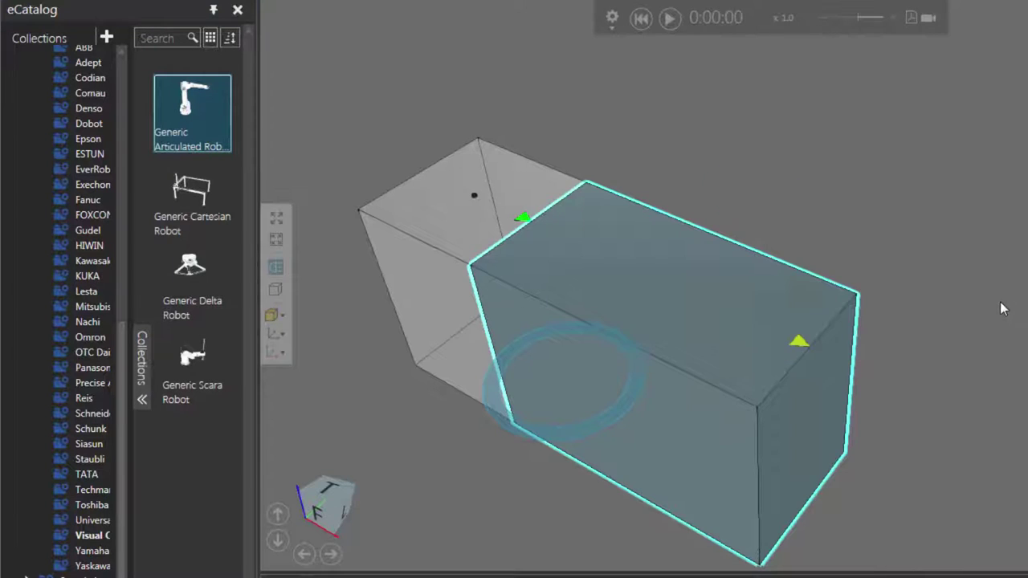
# - Position the articulated robot close beside the long side of the conveyor
pyautogui.moveTo(776, 321); pyautogui.dragTo(717, 388)
pyautogui.moveTo(856, 420); pyautogui.dragTo(829, 429, button='right')
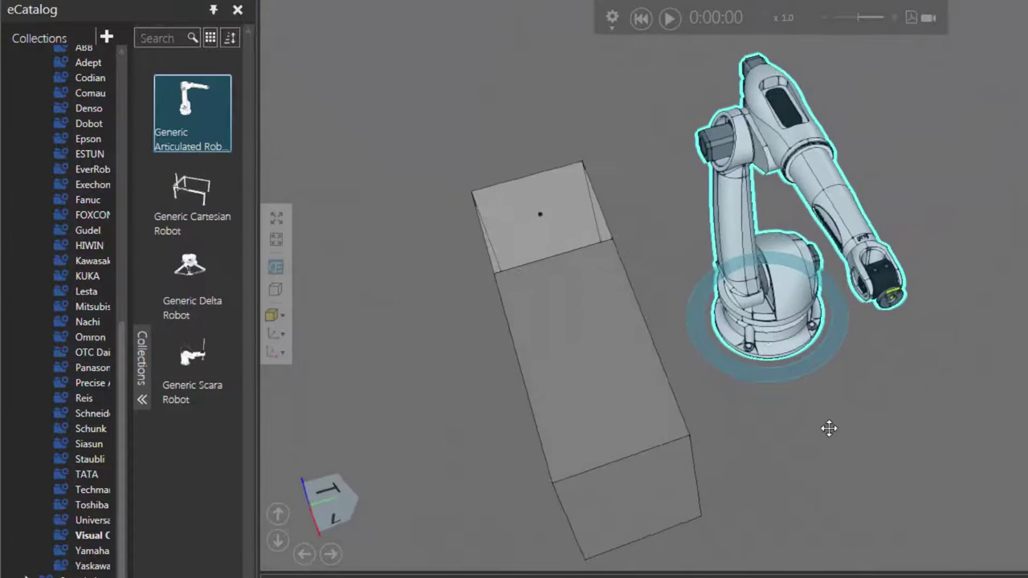
pyautogui.moveTo(762, 323); pyautogui.dragTo(741, 320)
pyautogui.moveTo(769, 413); pyautogui.dragTo(802, 396, button='right')
pyautogui.moveTo(915, 402); pyautogui.dragTo(913, 206, button='right')
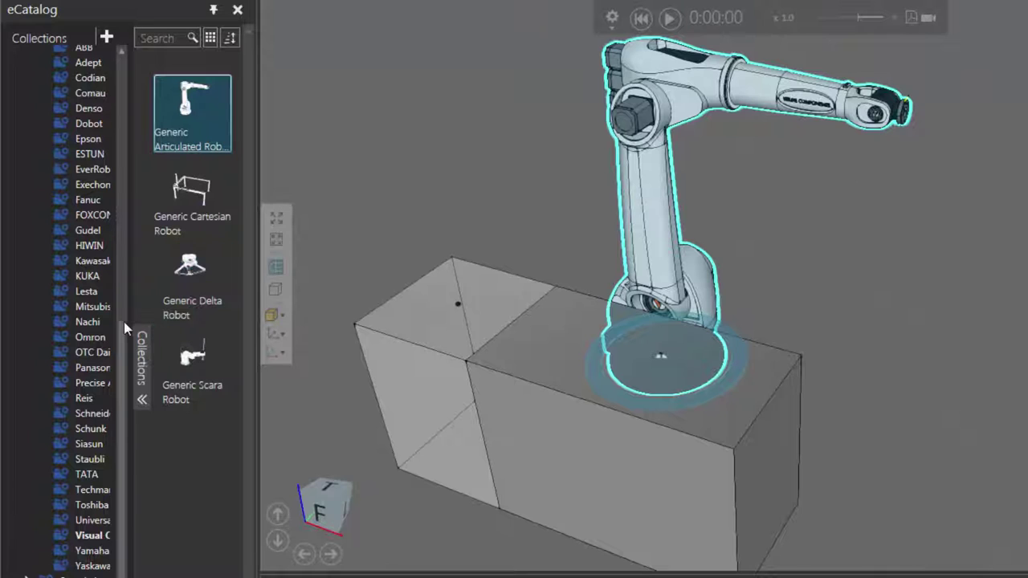
# - Add the Parametric Suction Cup Gripper from the Visual Components tools and attach it to the robot's flange
pyautogui.moveTo(120, 333); pyautogui.dragTo(112, 238)
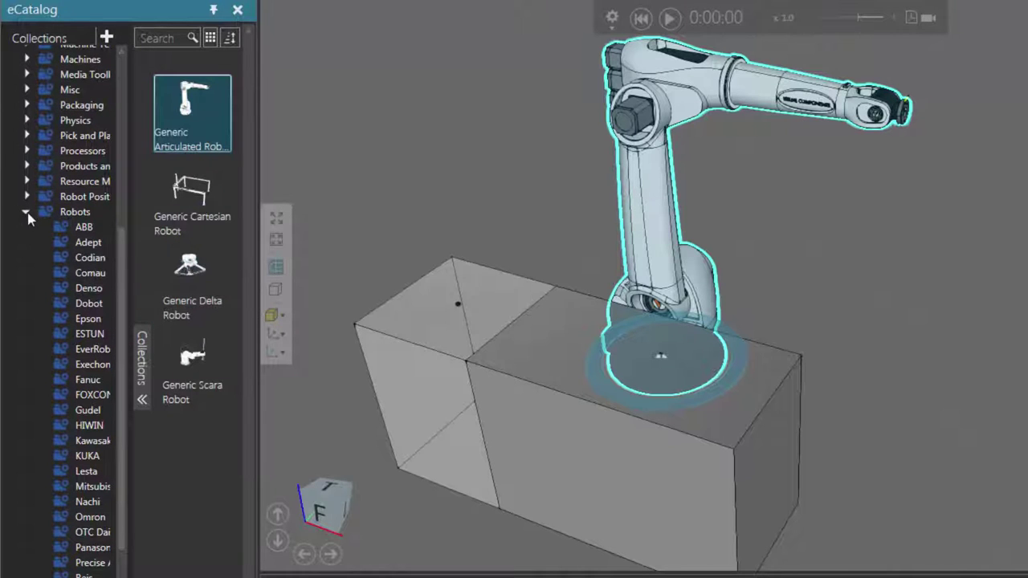
pyautogui.click(26, 212)
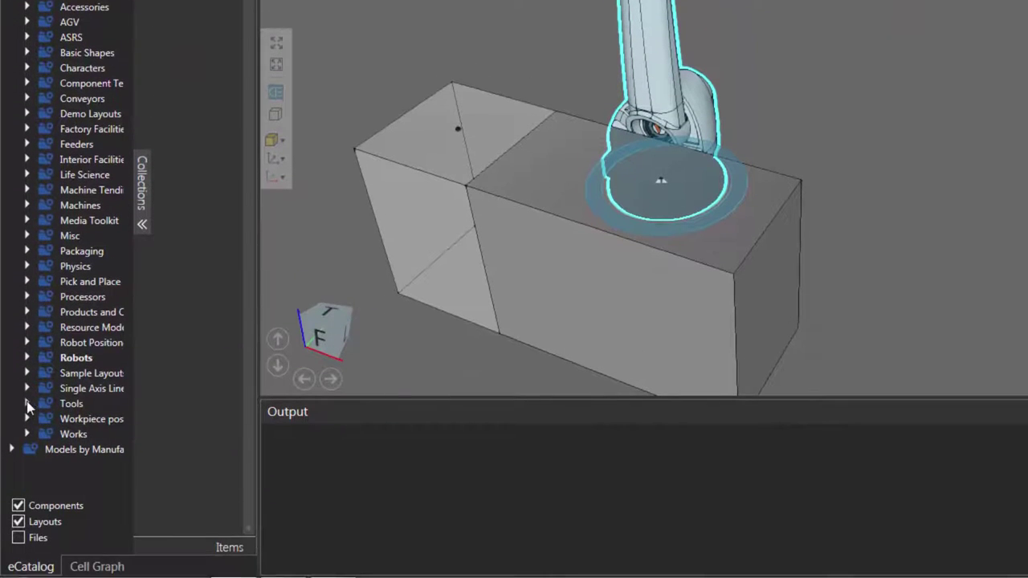
pyautogui.click(27, 404)
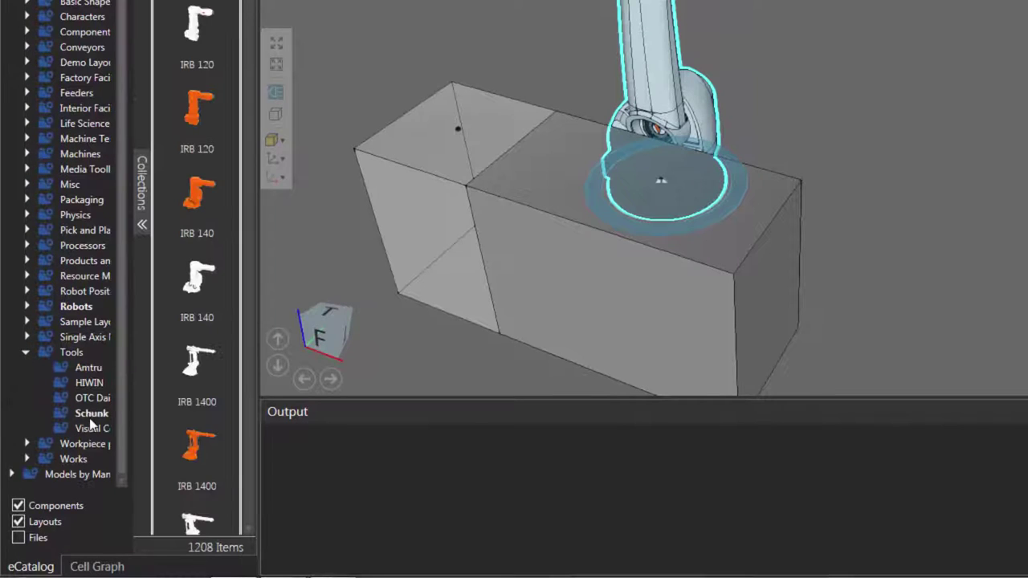
pyautogui.click(93, 429)
pyautogui.click(180, 266)
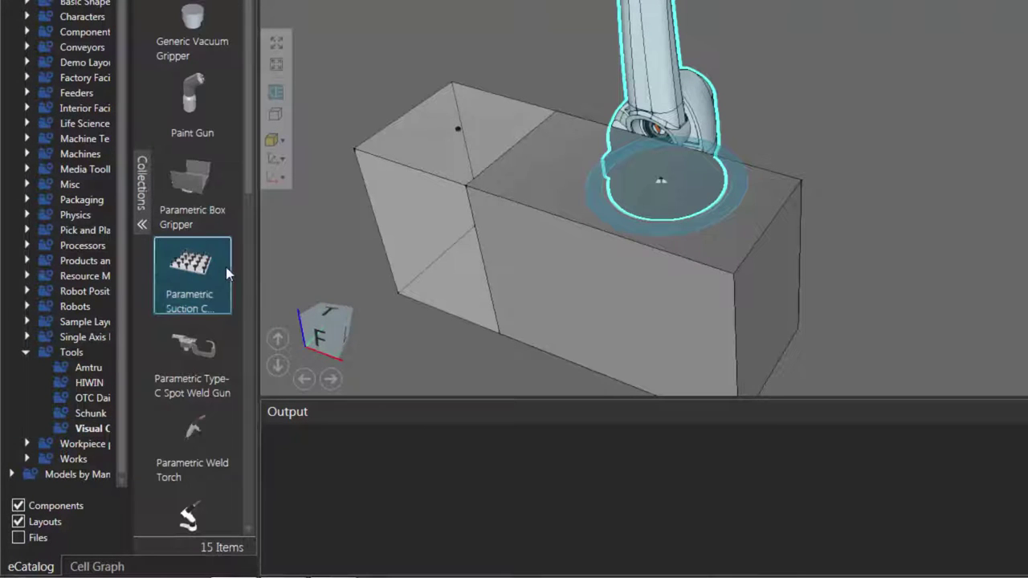
pyautogui.moveTo(903, 223); pyautogui.dragTo(904, 223)
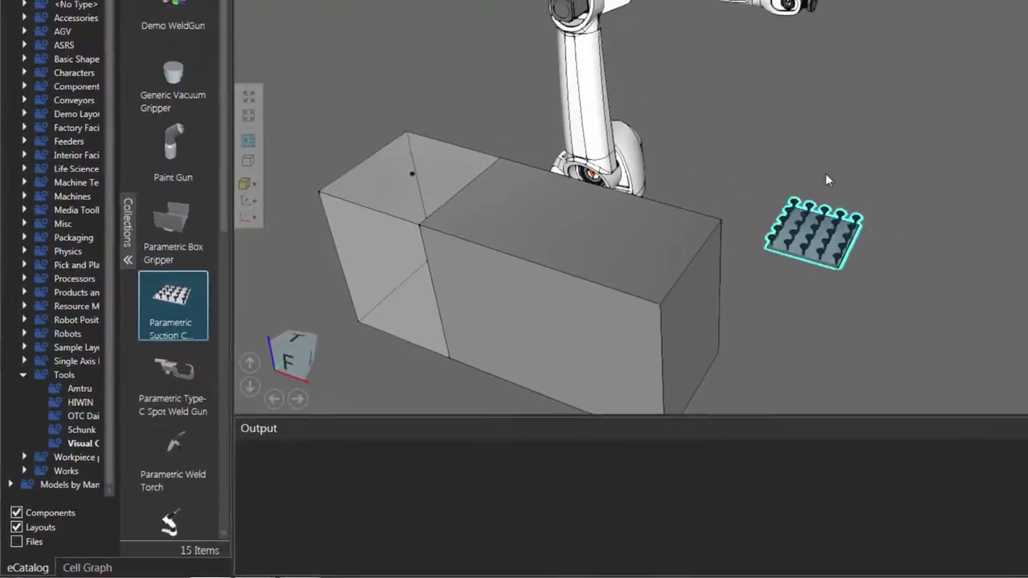
pyautogui.moveTo(826, 173); pyautogui.dragTo(814, 7)
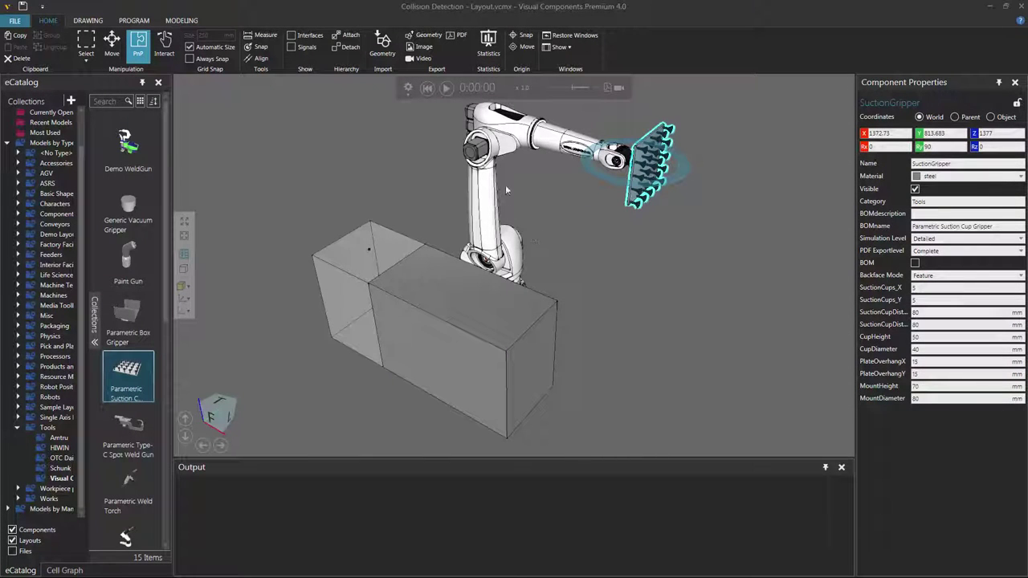
# - Select the robot for jogging in the programming workspace and set its tool to GripperTool1
pyautogui.click(140, 22)
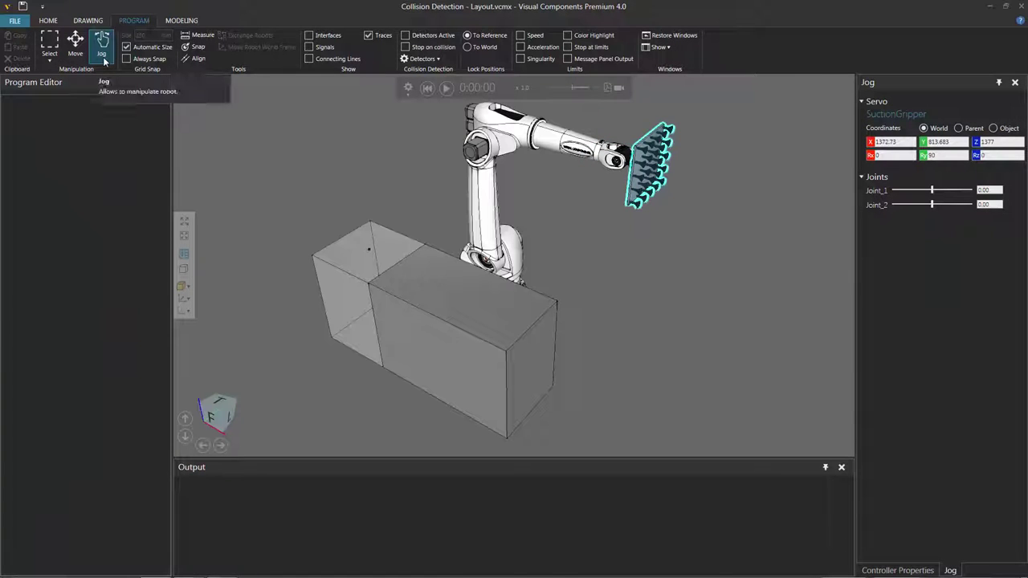
pyautogui.click(483, 195)
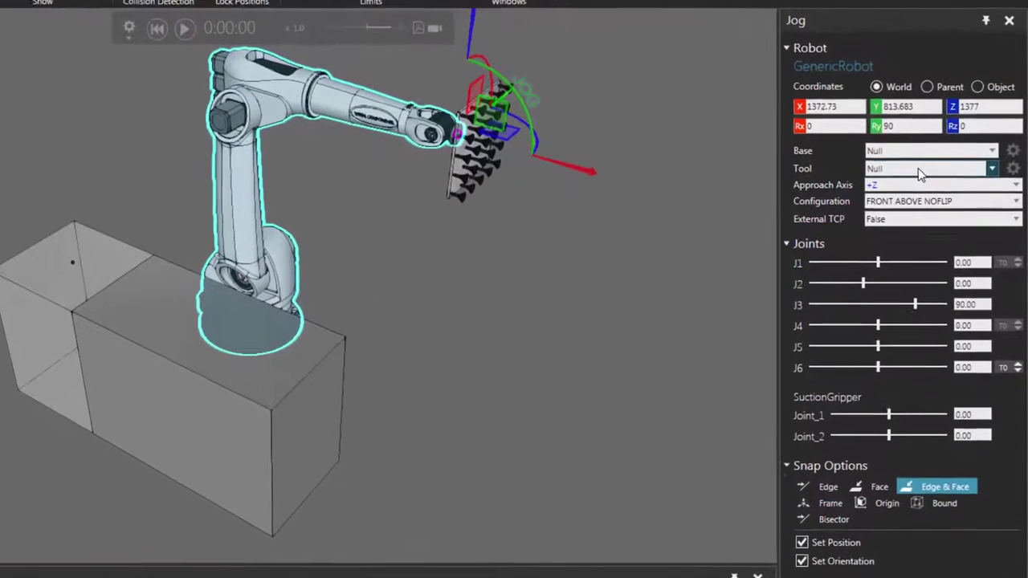
pyautogui.click(950, 185)
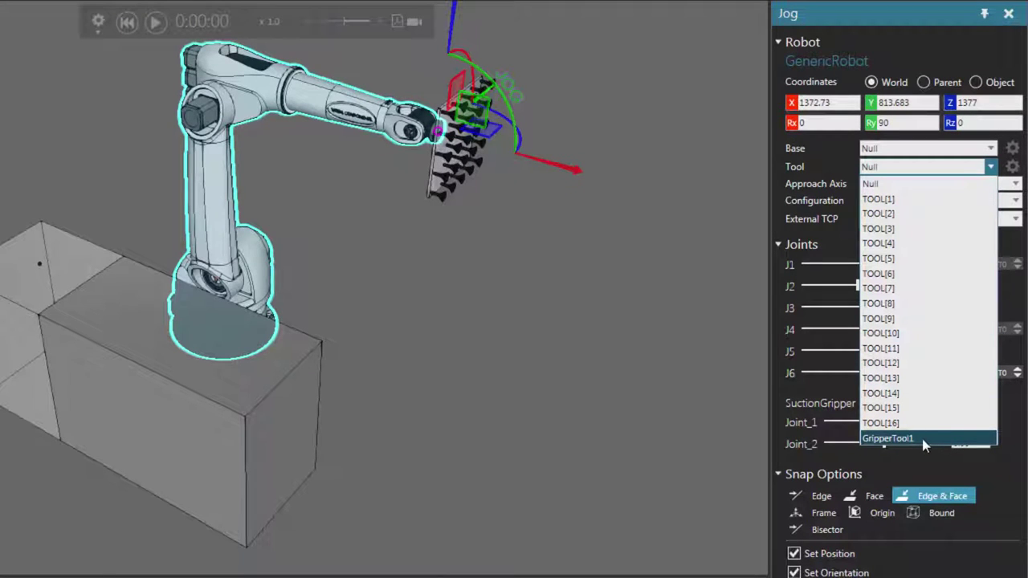
pyautogui.click(923, 441)
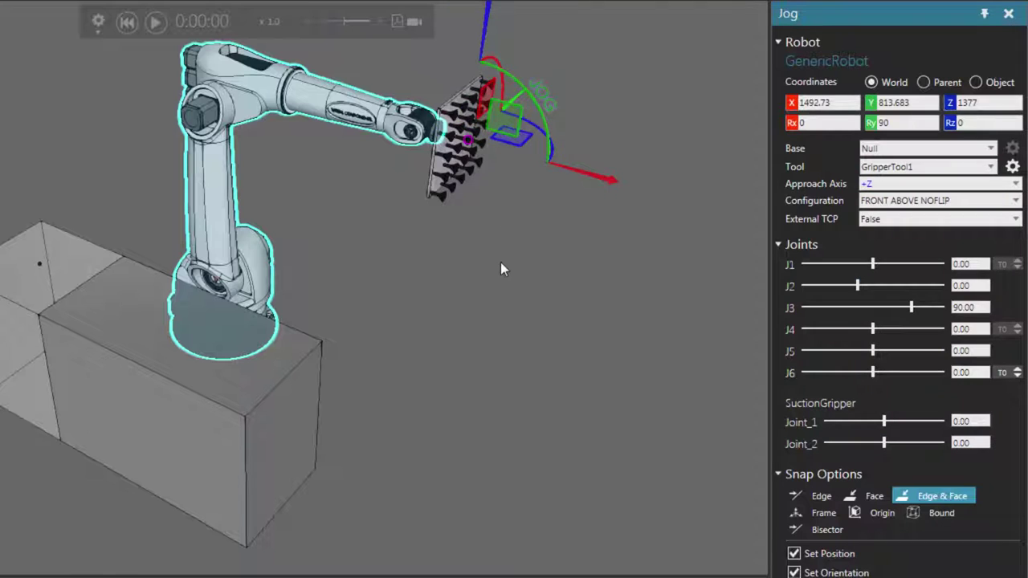
# - Jog the robot so its suction gripper is lowered to a position near the end of the conveyor
pyautogui.moveTo(508, 138); pyautogui.dragTo(430, 294)
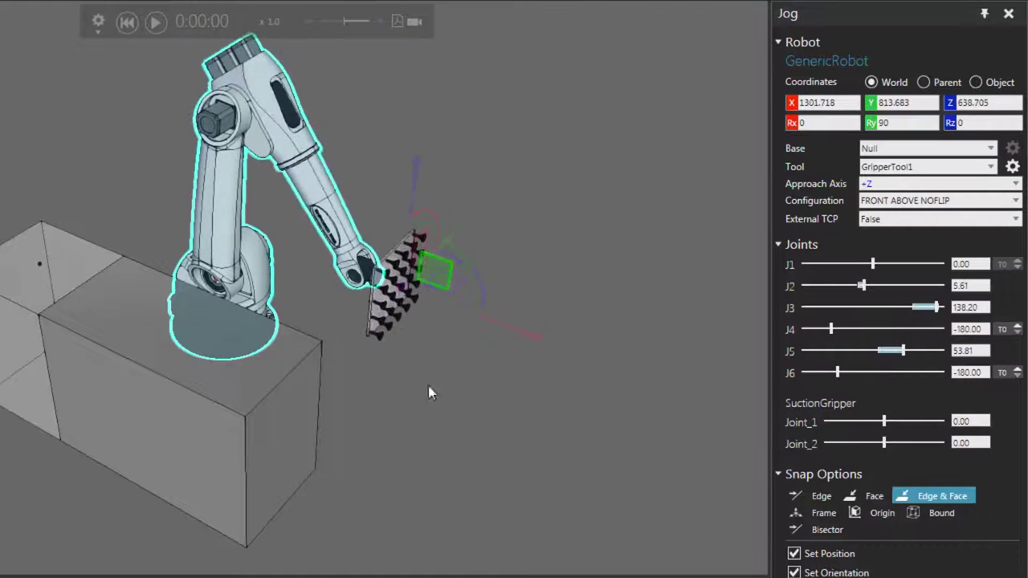
pyautogui.moveTo(428, 386); pyautogui.dragTo(409, 410, button='right')
pyautogui.scroll(5, 335, 411)
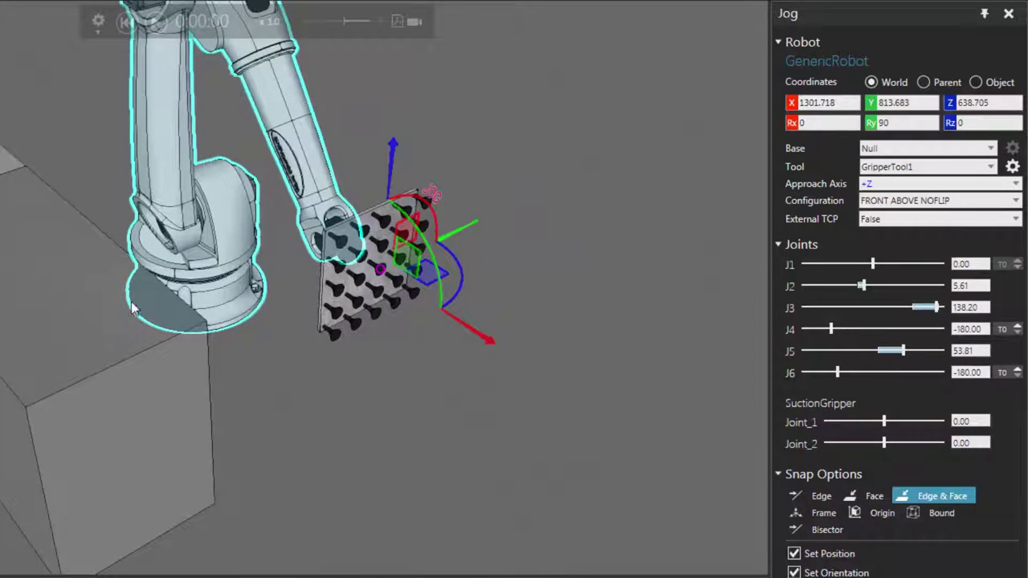
pyautogui.scroll(1, 214, 377)
pyautogui.moveTo(449, 261); pyautogui.dragTo(375, 292)
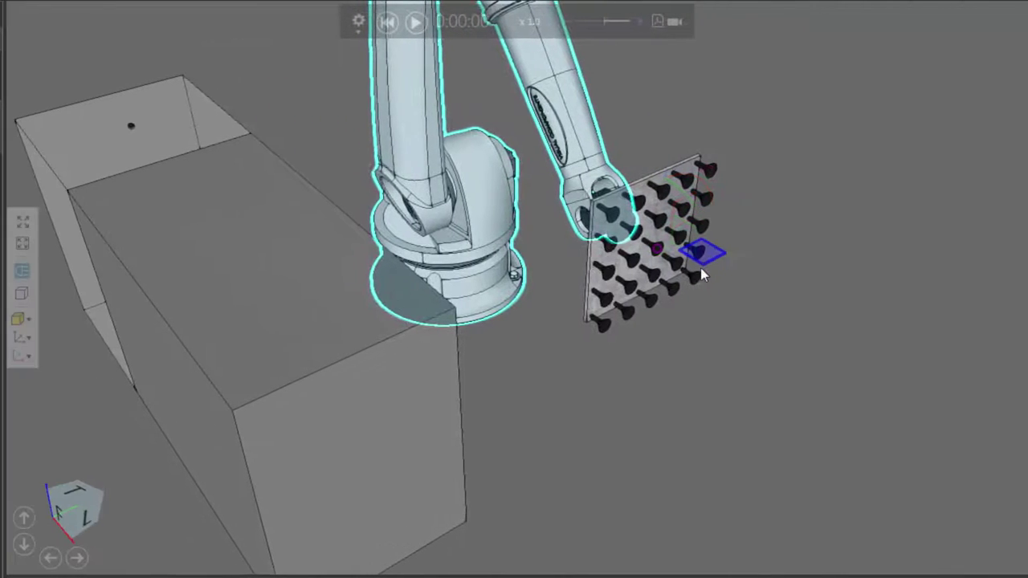
pyautogui.moveTo(636, 293); pyautogui.dragTo(647, 274)
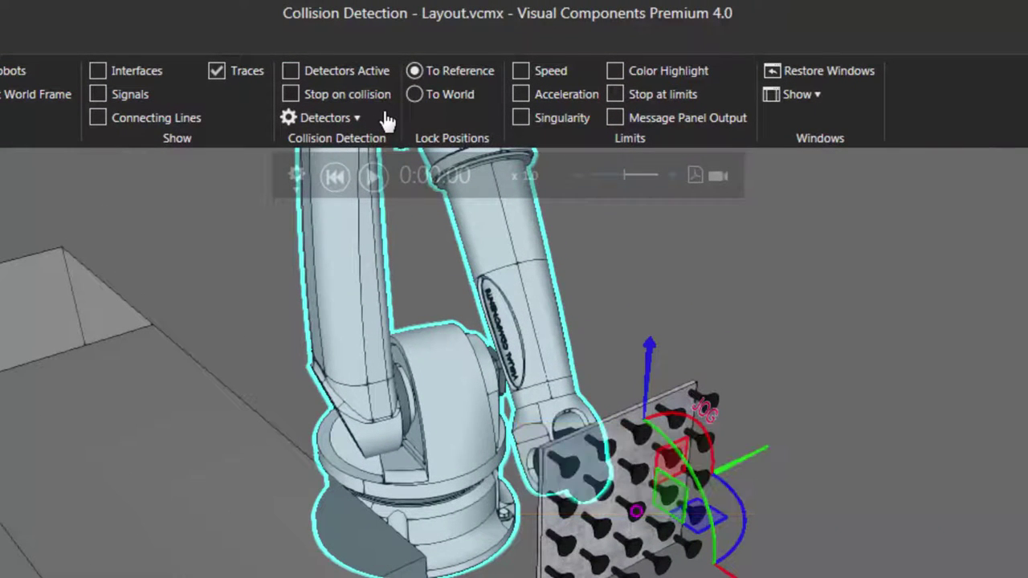
# - Activate the collision detectors and keep the Selection vs World detector enabled
pyautogui.click(312, 74)
pyautogui.click(357, 121)
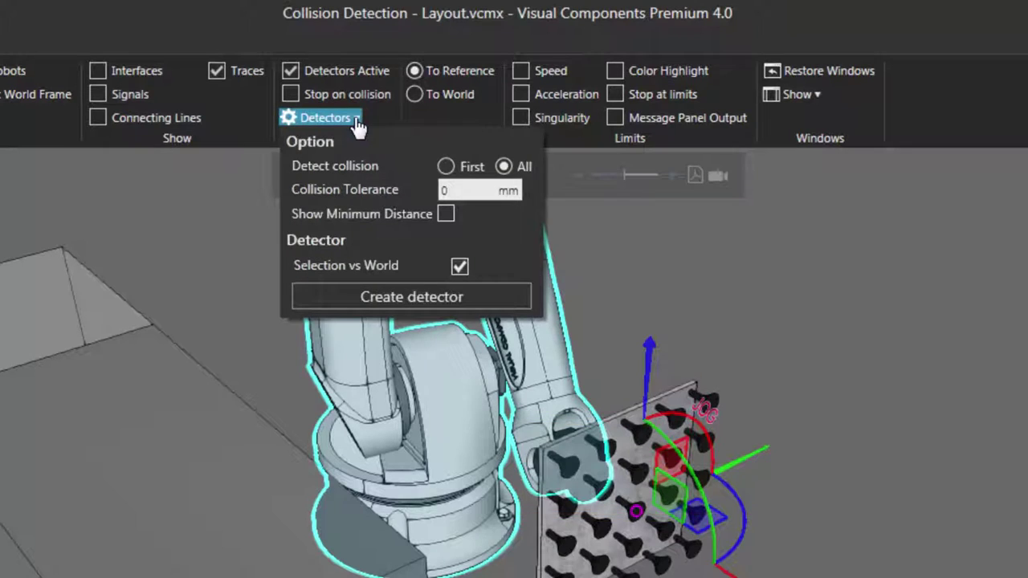
pyautogui.click(459, 267)
pyautogui.click(460, 267)
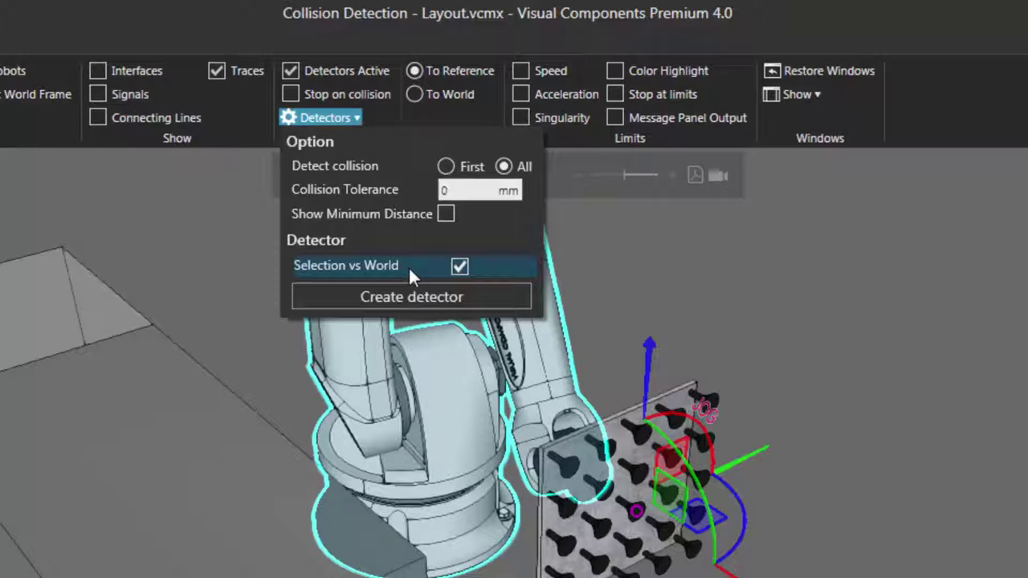
# - Jog the robot with its gripper into the conveyor to test collision detection, and move it back out clear of the conveyor
pyautogui.click(665, 522)
pyautogui.moveTo(700, 521); pyautogui.dragTo(672, 536)
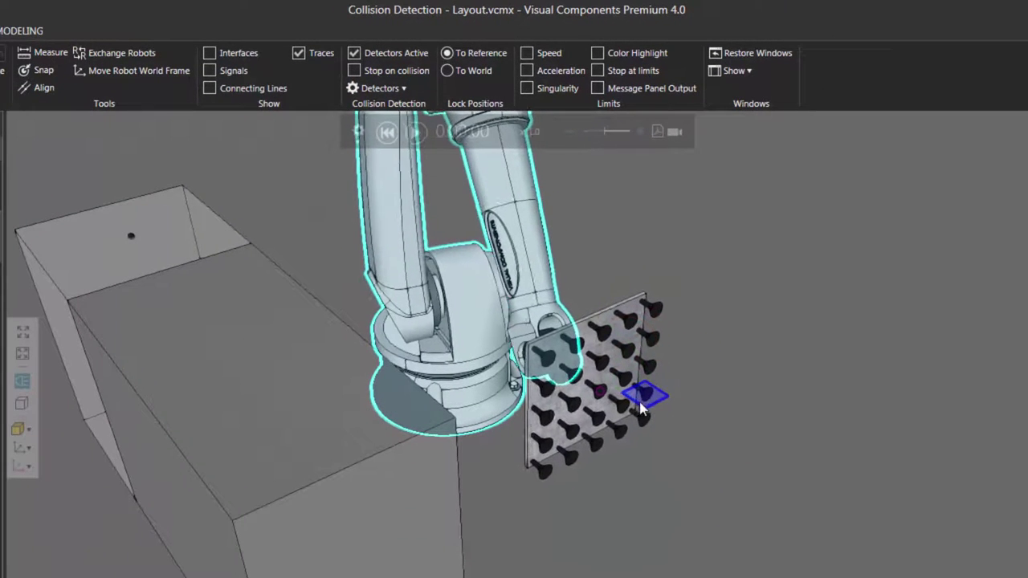
pyautogui.moveTo(642, 409); pyautogui.dragTo(514, 474)
pyautogui.moveTo(513, 469); pyautogui.dragTo(695, 503, button='right')
pyautogui.scroll(2, 605, 523)
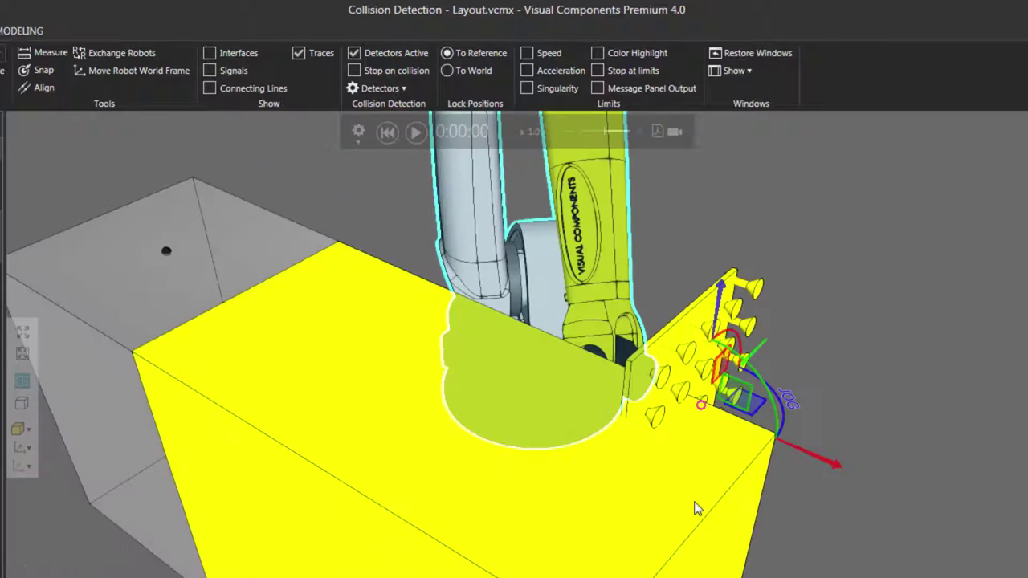
pyautogui.scroll(-2, 698, 509)
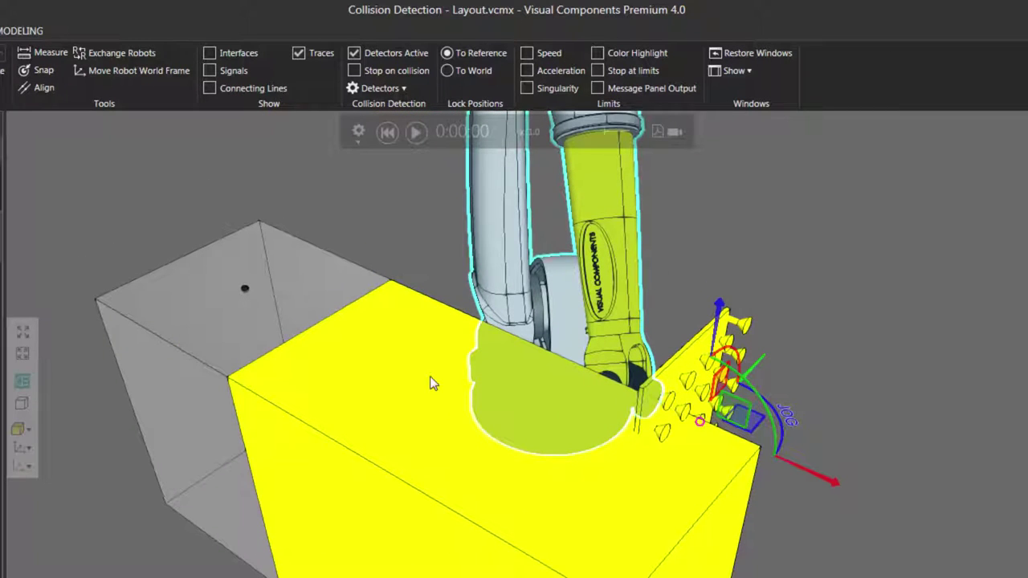
pyautogui.scroll(-1, 654, 490)
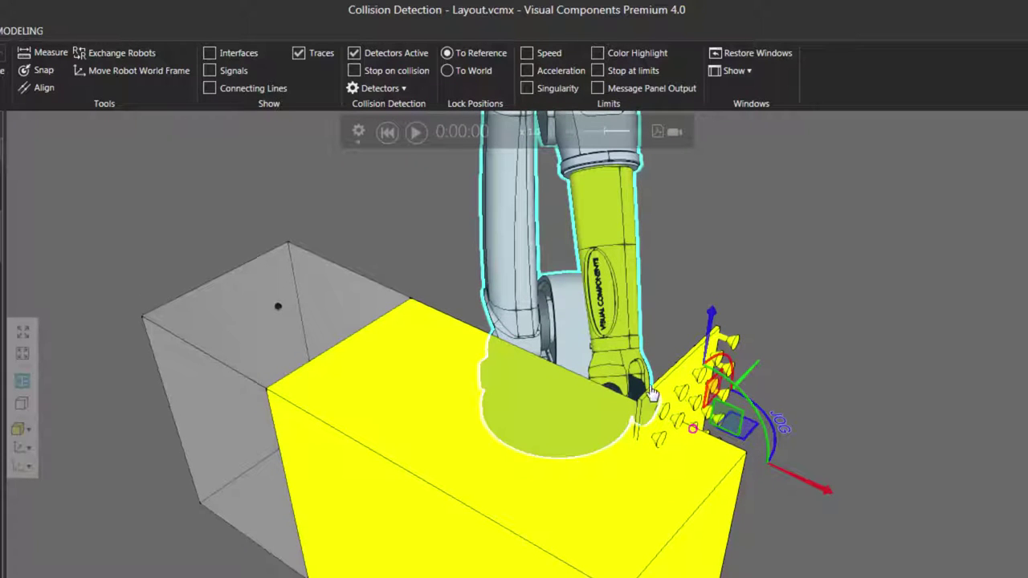
pyautogui.moveTo(732, 420); pyautogui.dragTo(856, 389)
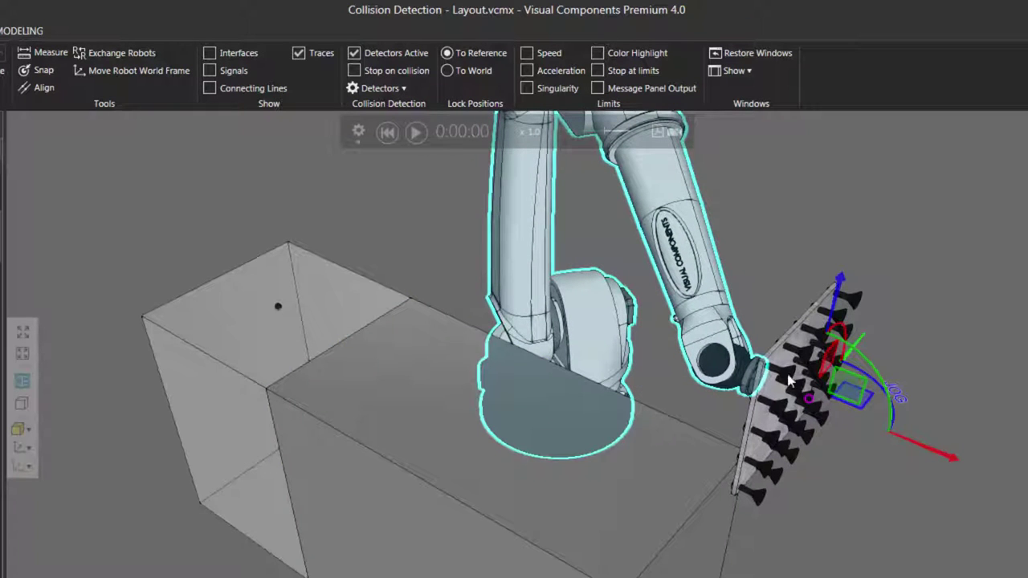
# - Select the suction gripper and jog it down and across to a position just in front of the conveyor's end face
pyautogui.click(767, 426)
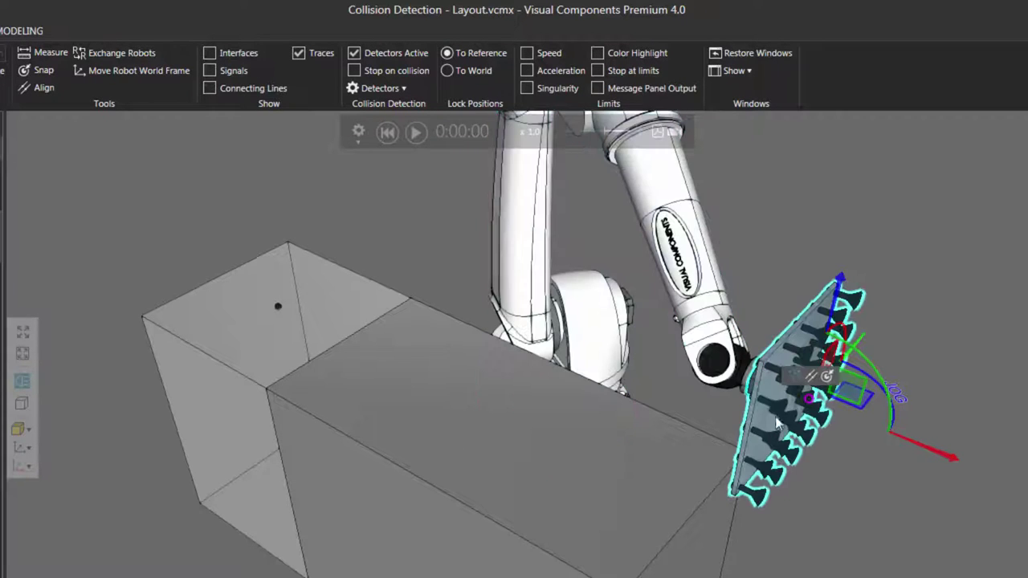
pyautogui.moveTo(837, 319); pyautogui.dragTo(825, 426)
pyautogui.moveTo(889, 562); pyautogui.dragTo(809, 564, button='right')
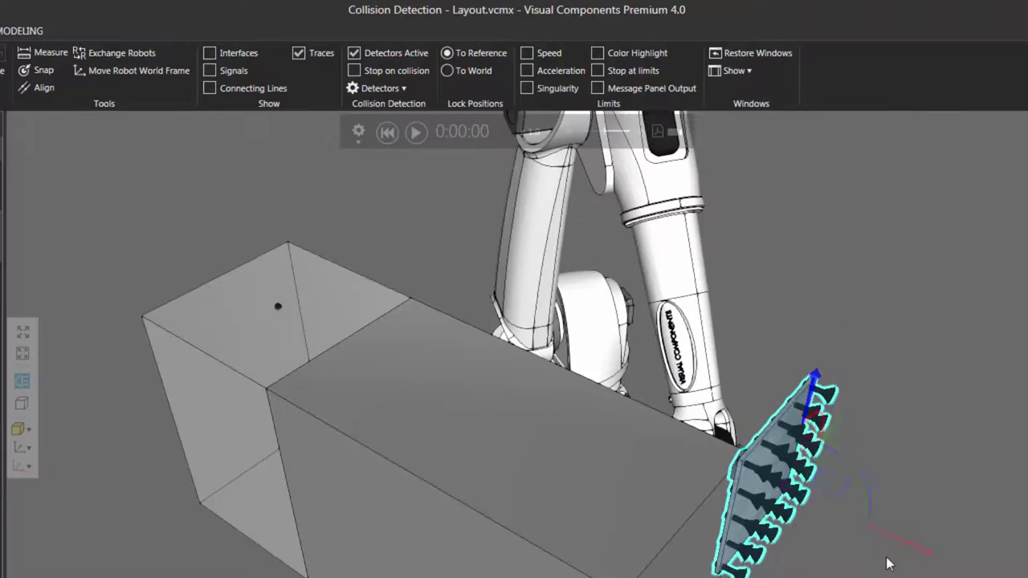
pyautogui.moveTo(804, 486); pyautogui.dragTo(666, 524, button='right')
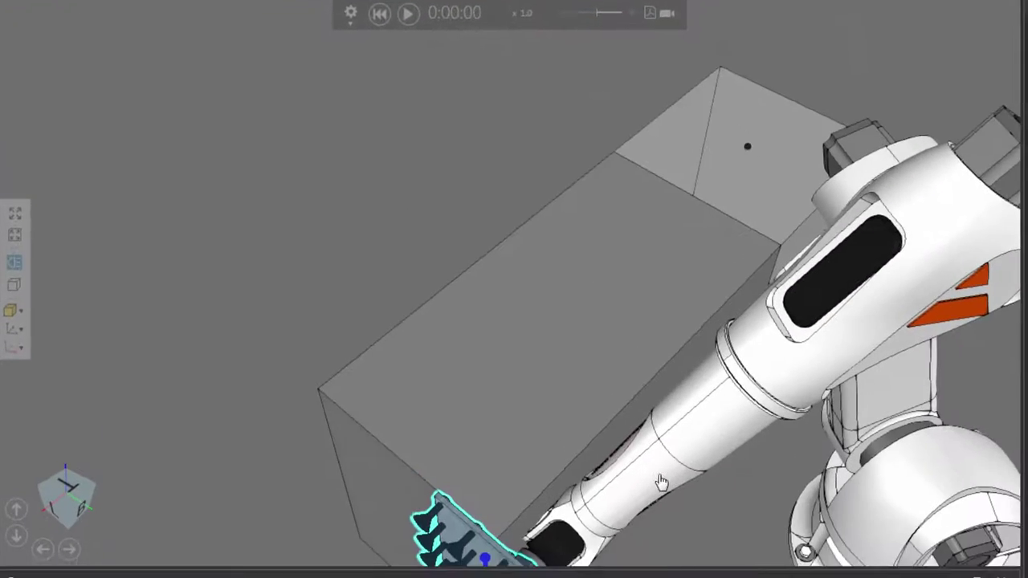
pyautogui.scroll(2, 691, 518)
pyautogui.moveTo(757, 502); pyautogui.dragTo(870, 245, button='right')
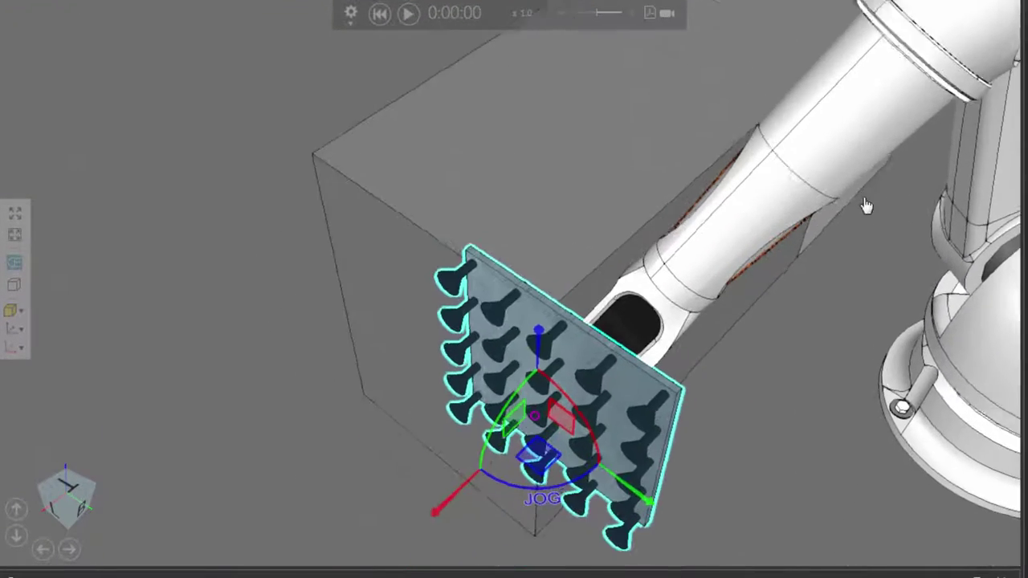
pyautogui.moveTo(867, 207); pyautogui.dragTo(877, 173, button='right')
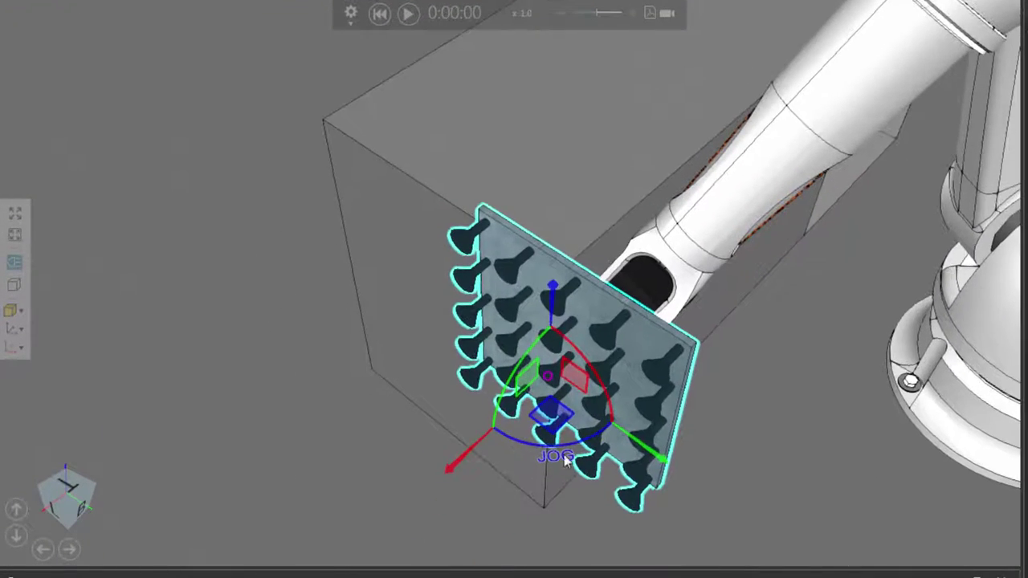
pyautogui.moveTo(549, 422); pyautogui.dragTo(438, 417)
pyautogui.moveTo(438, 423); pyautogui.dragTo(429, 416, button='right')
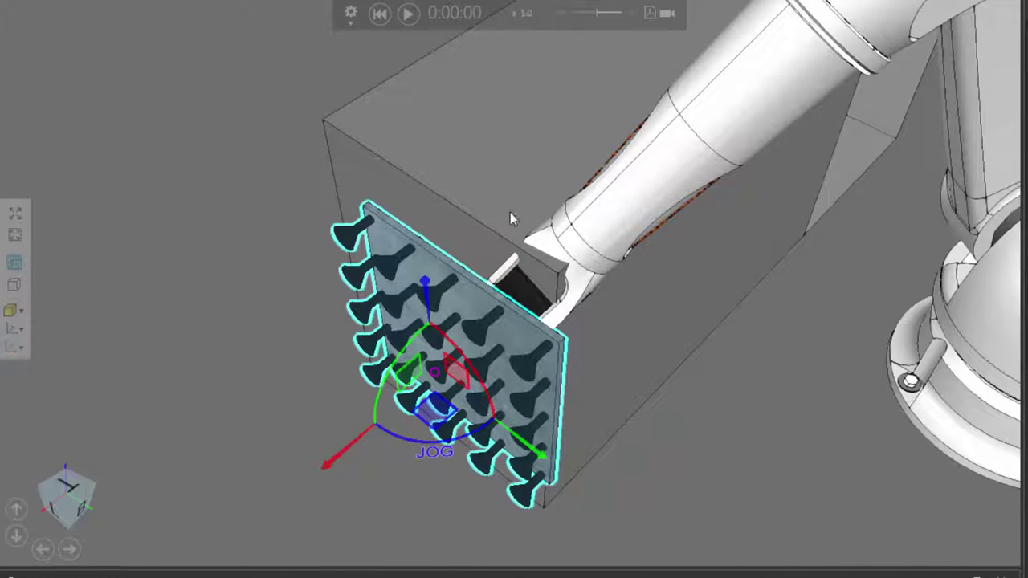
# - Jog the selected gripper into the end of the conveyor to test the Selection vs World detector
pyautogui.moveTo(309, 307); pyautogui.dragTo(745, 426, button='right')
pyautogui.moveTo(745, 419); pyautogui.dragTo(899, 312, button='middle')
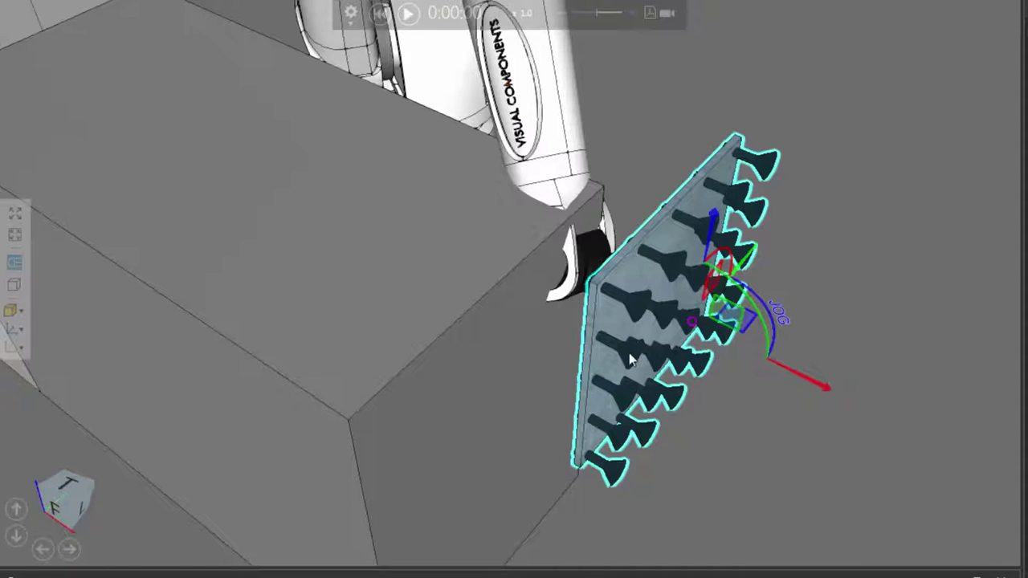
pyautogui.moveTo(810, 384); pyautogui.dragTo(575, 253)
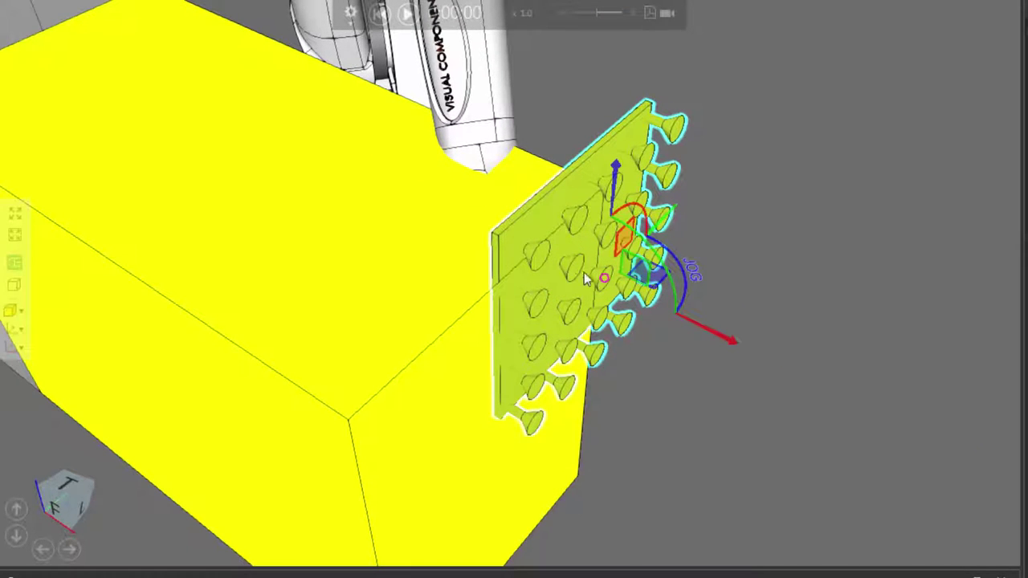
pyautogui.moveTo(647, 399); pyautogui.dragTo(638, 420, button='right')
pyautogui.scroll(-4, 639, 420)
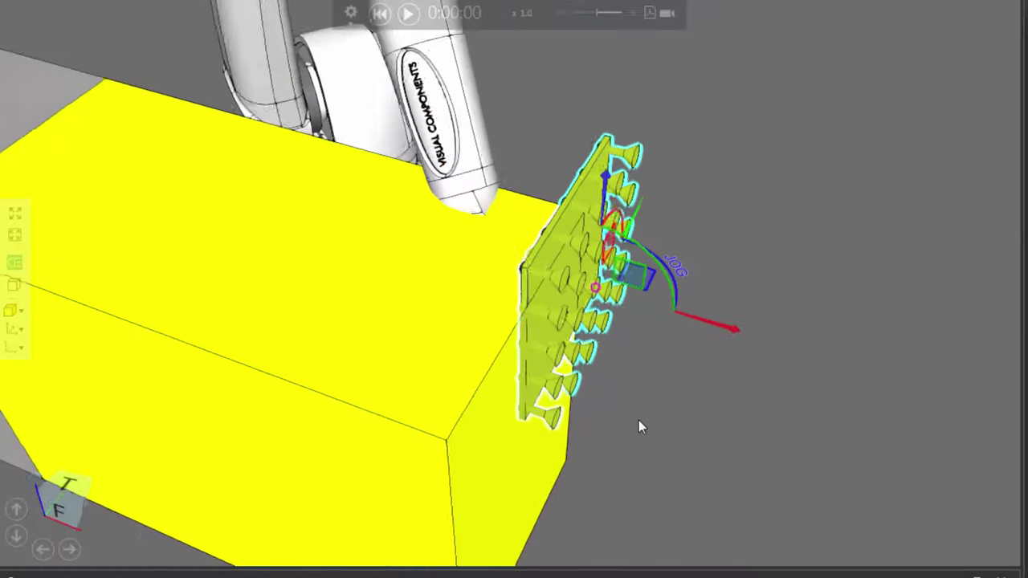
pyautogui.moveTo(722, 394); pyautogui.dragTo(739, 390, button='right')
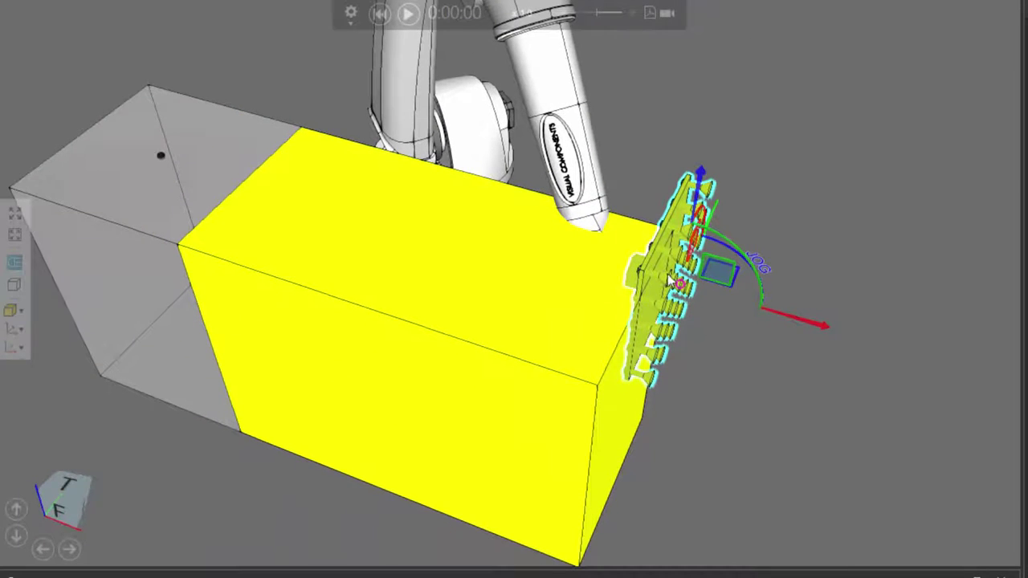
# - Set the detectors to detect only the First collision and jog the gripper out clear of the conveyor
pyautogui.click(374, 87)
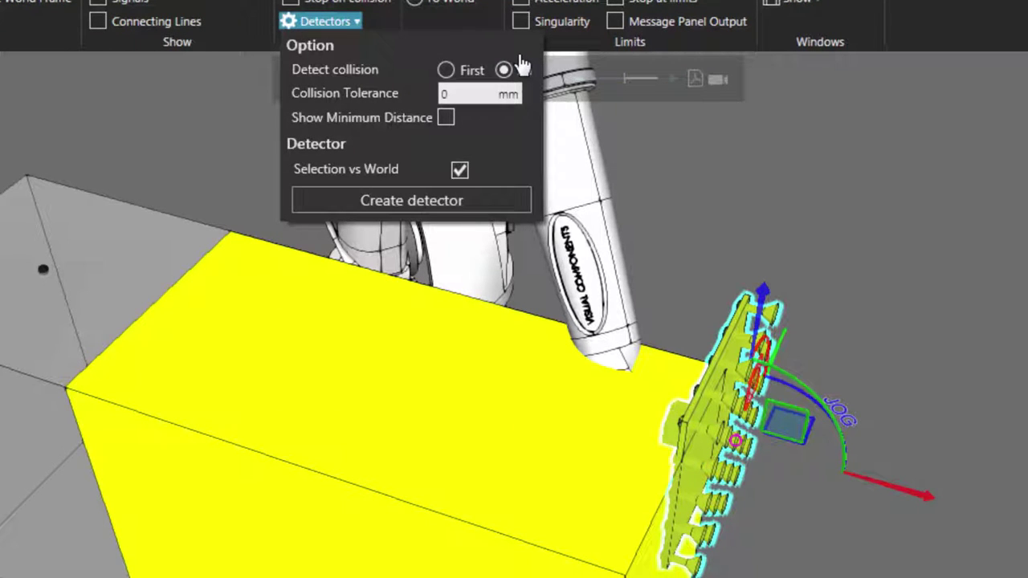
pyautogui.click(448, 71)
pyautogui.click(802, 388)
pyautogui.moveTo(803, 387); pyautogui.dragTo(1026, 503)
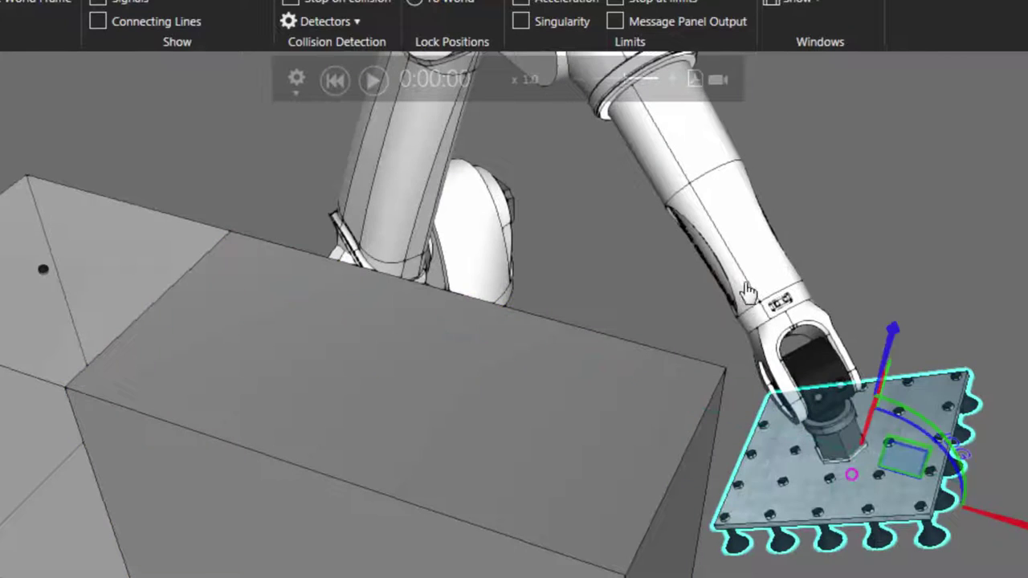
# - Select the robot and jog its gripper into the upper end of the conveyor to test collision detection
pyautogui.click(739, 245)
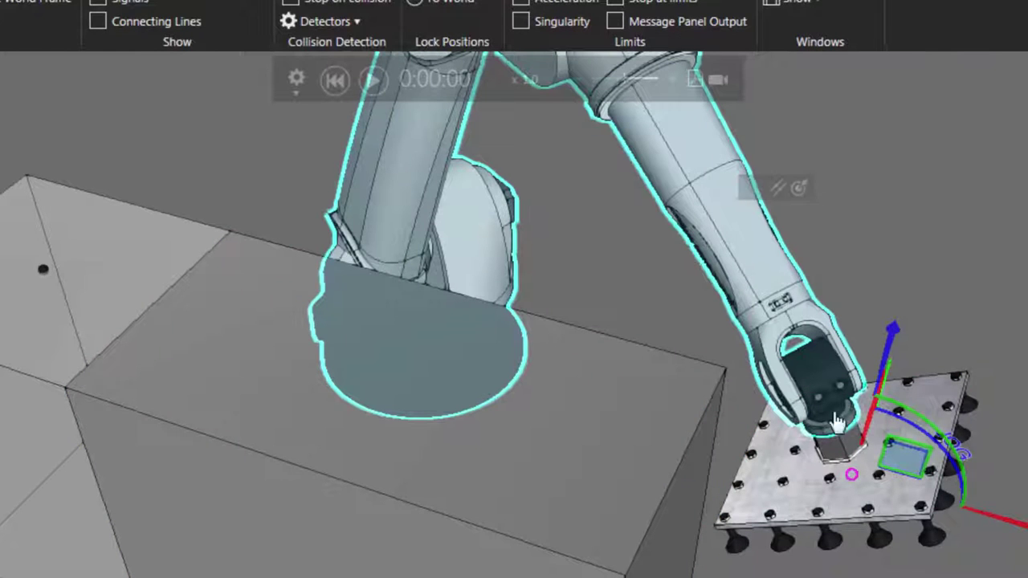
pyautogui.moveTo(901, 464); pyautogui.dragTo(746, 367)
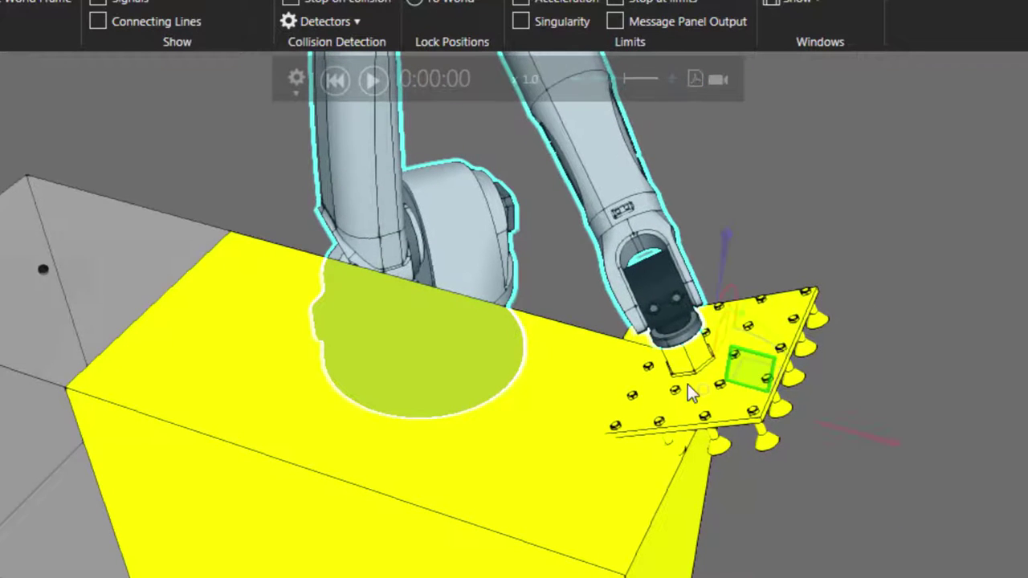
pyautogui.scroll(3, 688, 388)
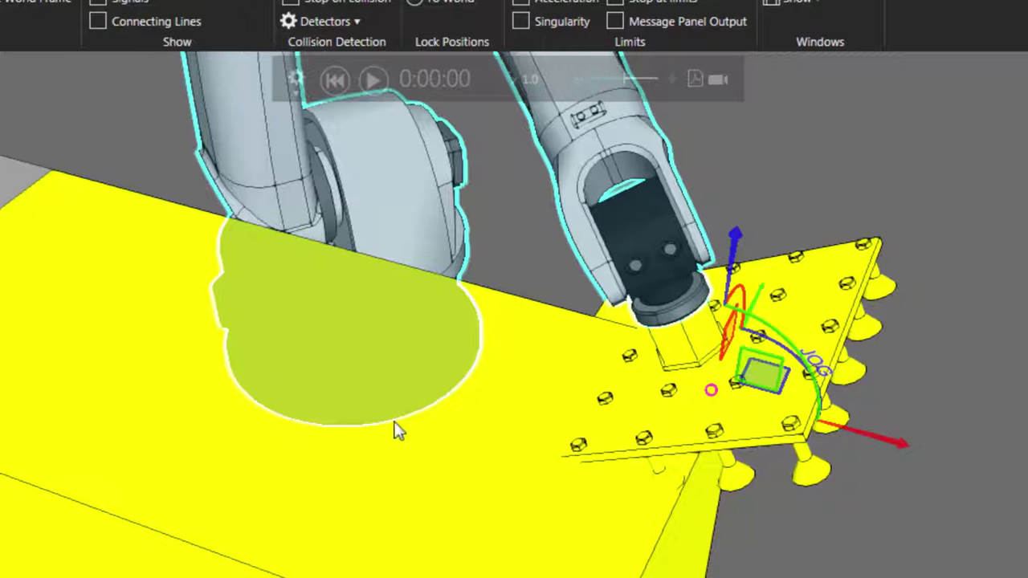
# - Lower the gripper so the robot's forearm intersects the conveyor's end, and jog the arm back out clear of it
pyautogui.moveTo(731, 254); pyautogui.dragTo(692, 430)
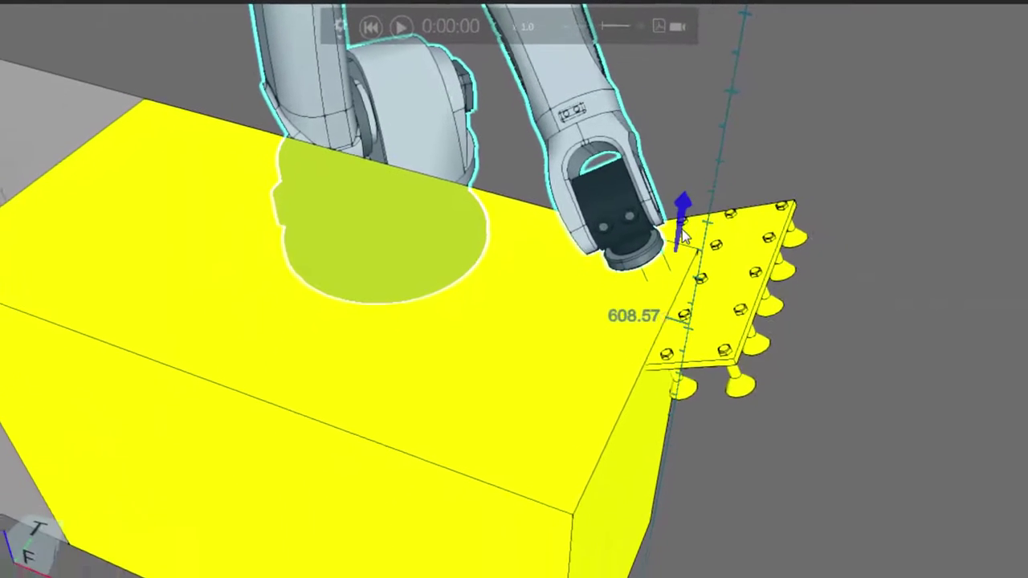
pyautogui.moveTo(657, 313); pyautogui.dragTo(660, 319)
pyautogui.moveTo(744, 418); pyautogui.dragTo(825, 443)
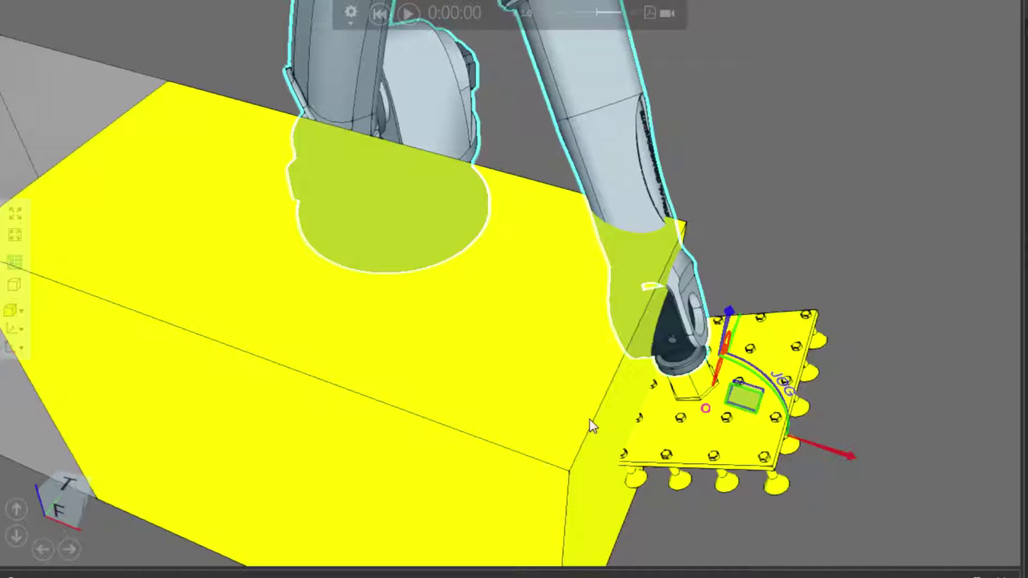
pyautogui.moveTo(826, 496); pyautogui.dragTo(847, 447, button='middle')
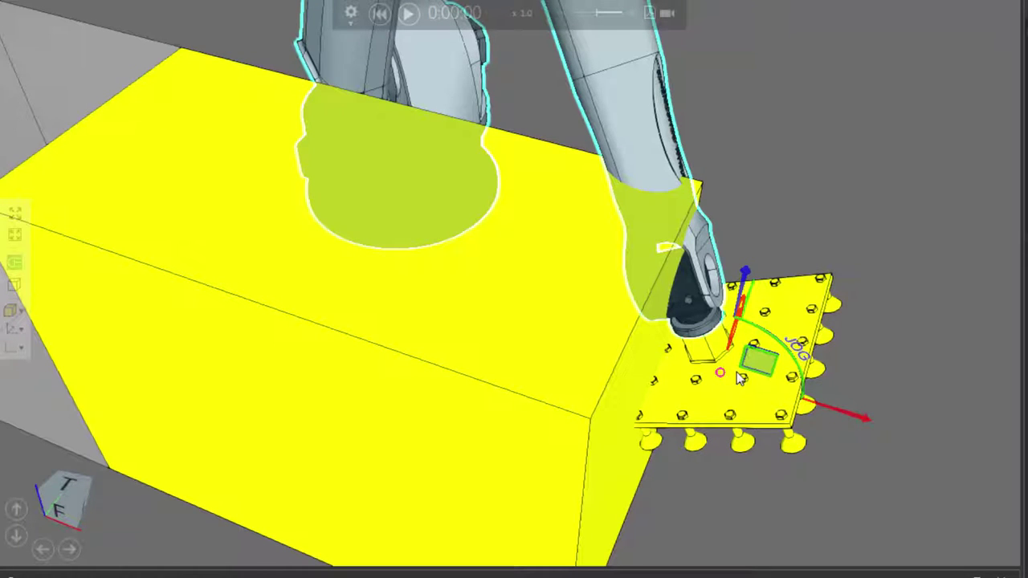
pyautogui.moveTo(840, 413); pyautogui.dragTo(989, 422)
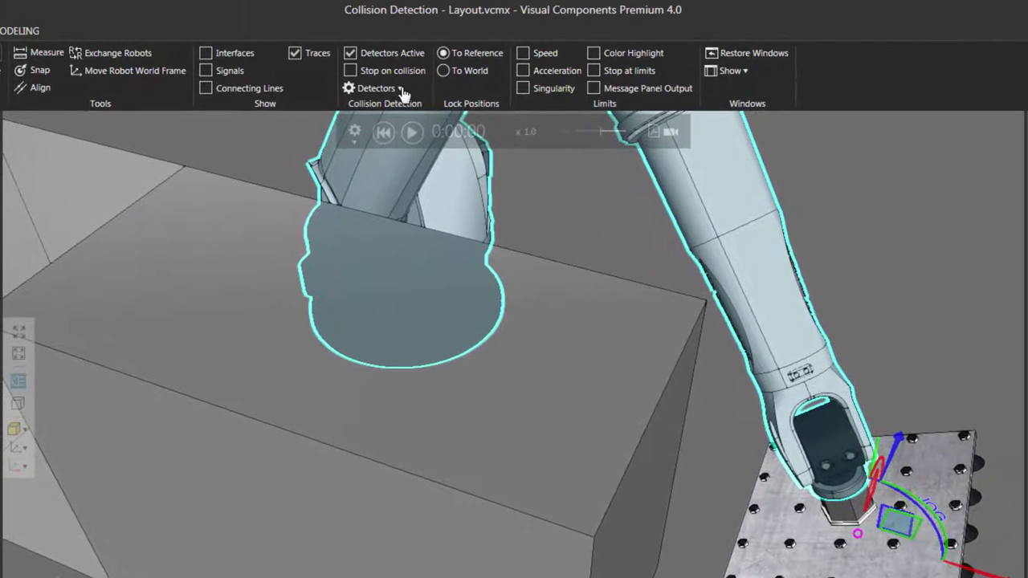
# - Set the detectors to detect All collisions and jog the robot's forearm and gripper gradually into the conveyor's end
pyautogui.click(402, 90)
pyautogui.click(511, 127)
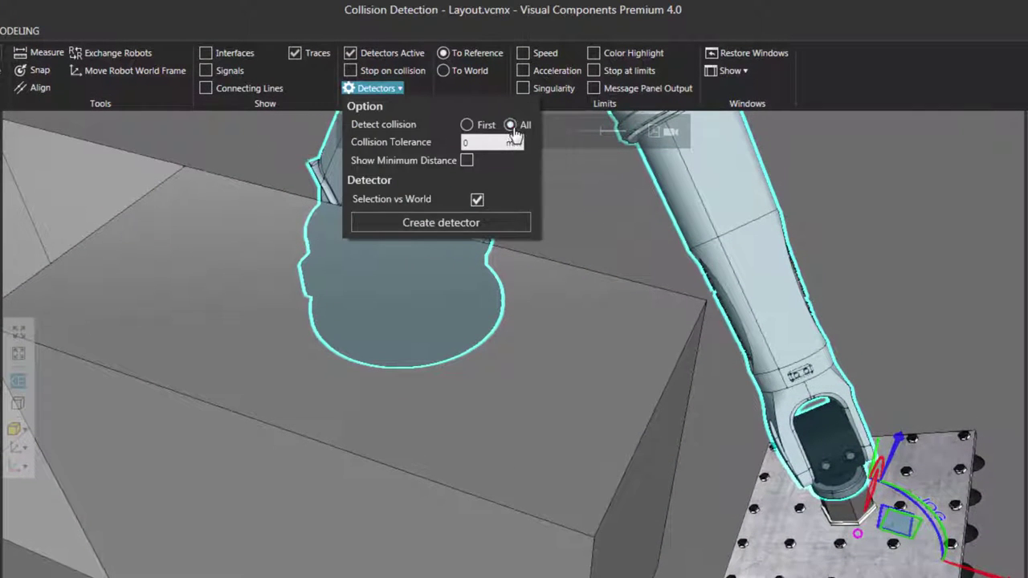
pyautogui.click(978, 572)
pyautogui.moveTo(993, 576); pyautogui.dragTo(935, 568)
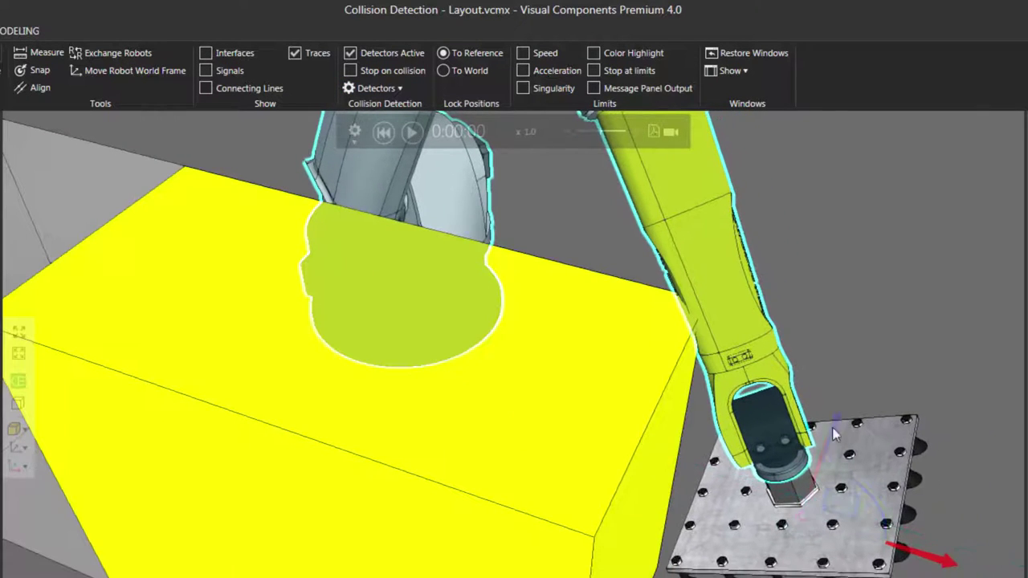
pyautogui.moveTo(667, 391); pyautogui.dragTo(678, 389, button='right')
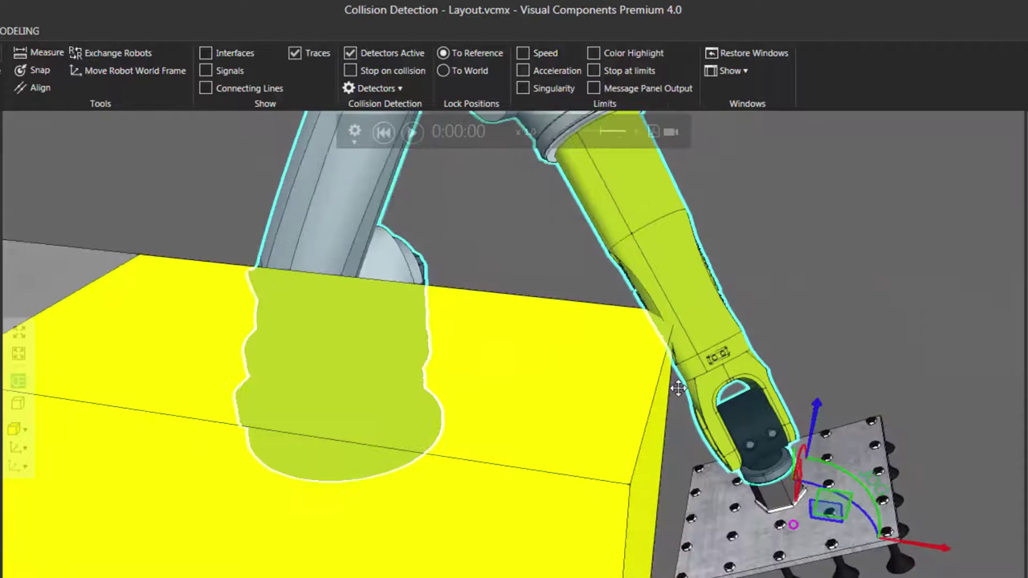
pyautogui.moveTo(918, 548); pyautogui.dragTo(877, 542)
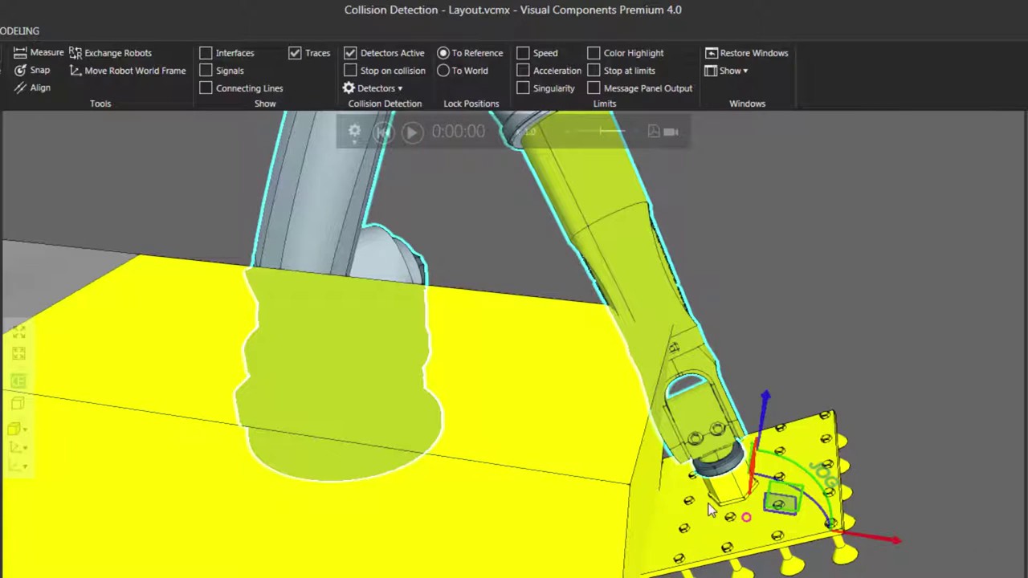
pyautogui.moveTo(875, 543); pyautogui.dragTo(799, 526)
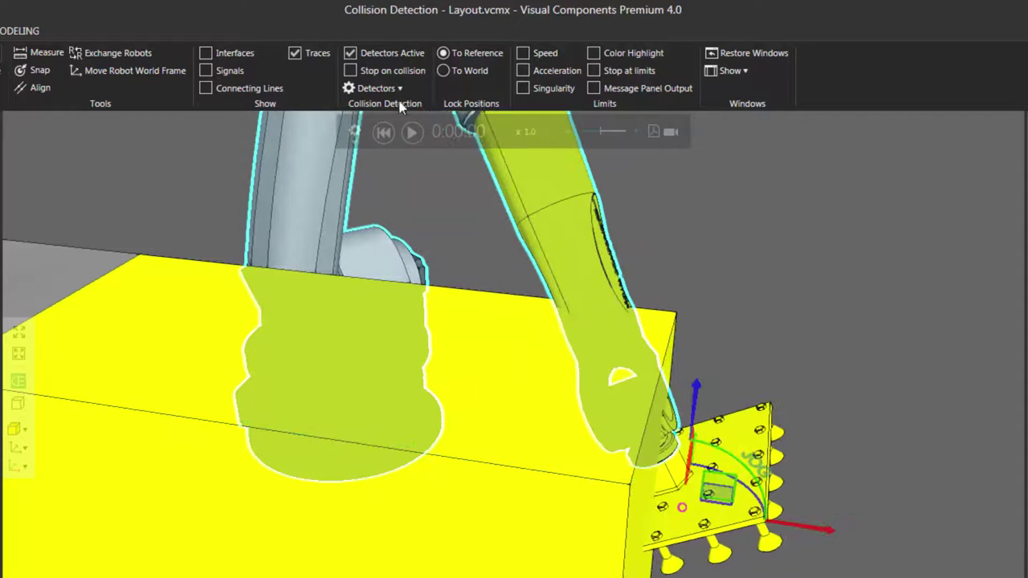
# - Set collision detection back to First and jog the robot arm outward and into the conveyor again
pyautogui.click(398, 90)
pyautogui.click(467, 125)
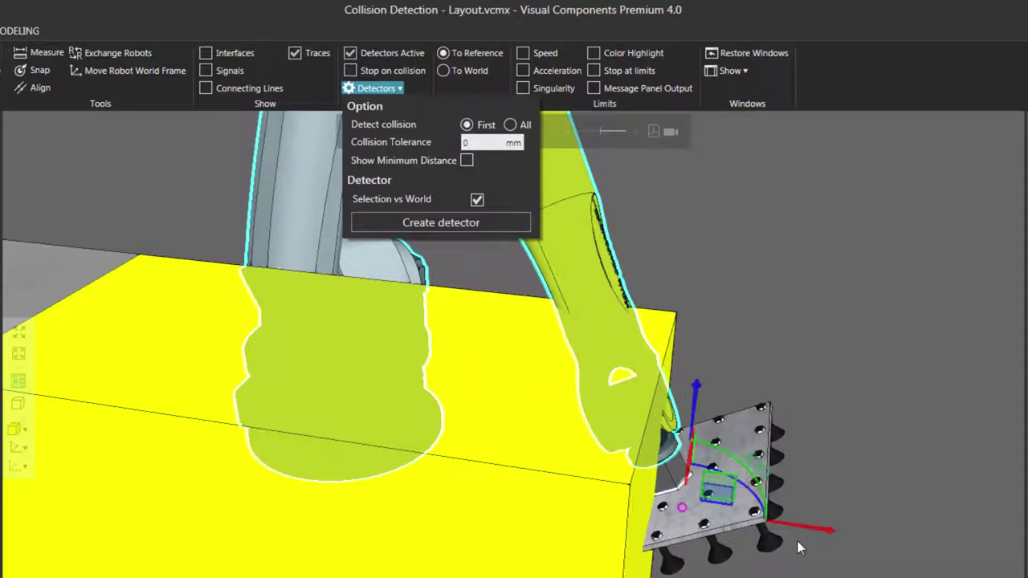
pyautogui.click(808, 536)
pyautogui.moveTo(806, 532); pyautogui.dragTo(941, 558)
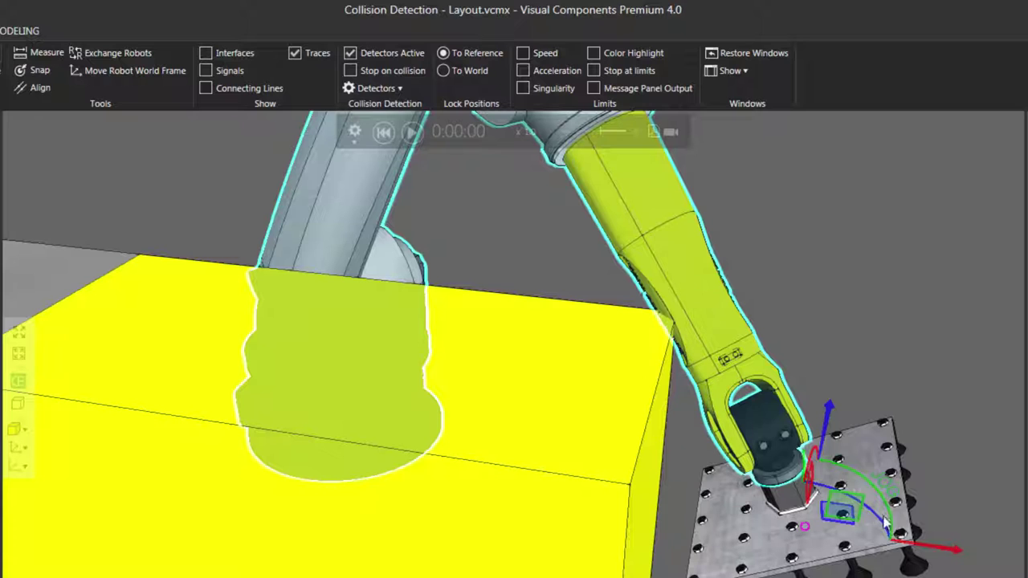
pyautogui.moveTo(941, 551); pyautogui.dragTo(828, 543)
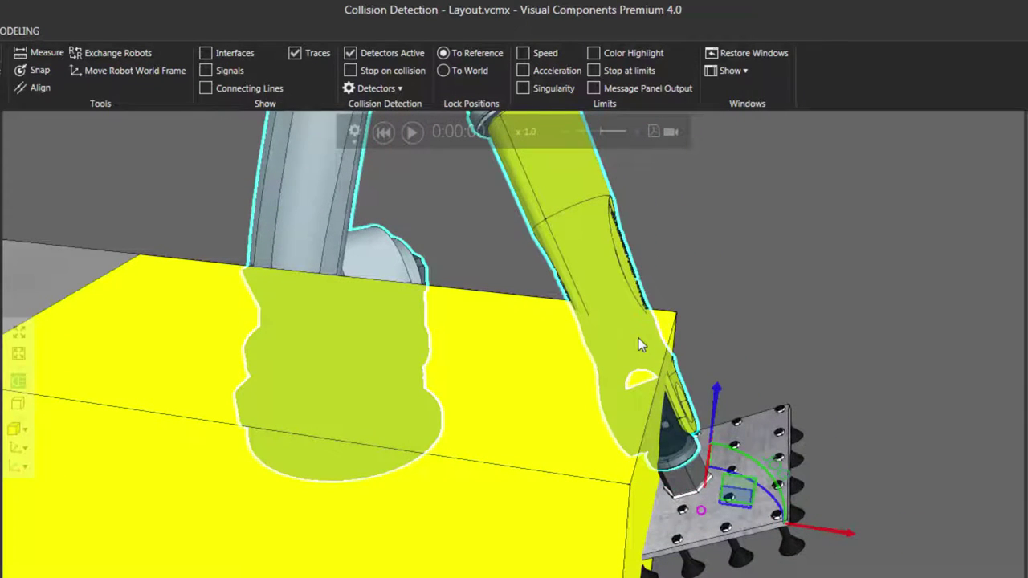
pyautogui.scroll(-3, 640, 344)
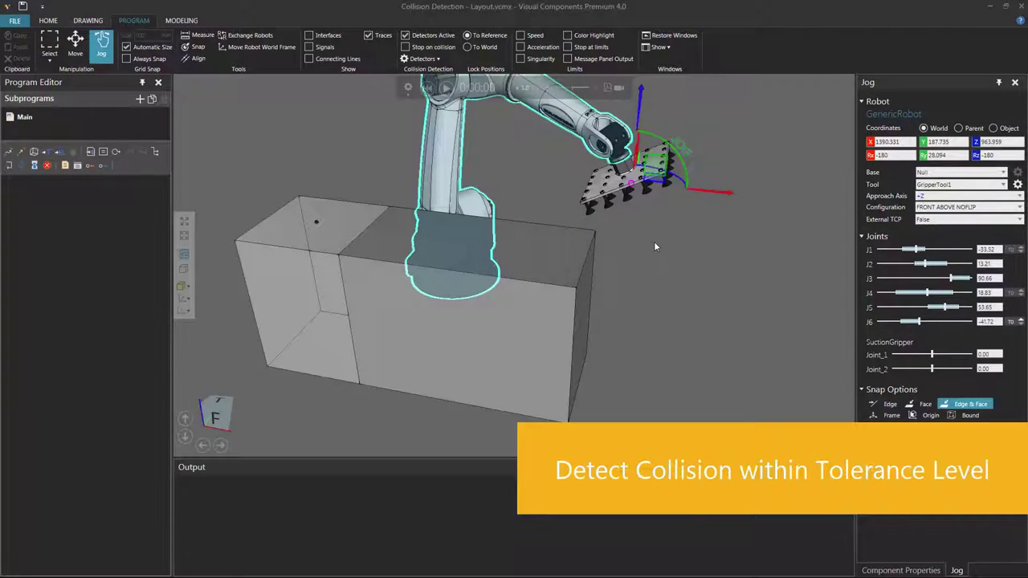
# - Lower the gripper from above into the conveyor's end and jog it up and out until it clears the conveyor
pyautogui.moveTo(654, 173); pyautogui.dragTo(644, 251)
pyautogui.scroll(2, 604, 317)
pyautogui.moveTo(604, 317)
pyautogui.mouseDown(button='right')
pyautogui.moveTo(619, 322)
pyautogui.moveTo(605, 322)
pyautogui.mouseUp(button='right')
pyautogui.scroll(2, 620, 321)
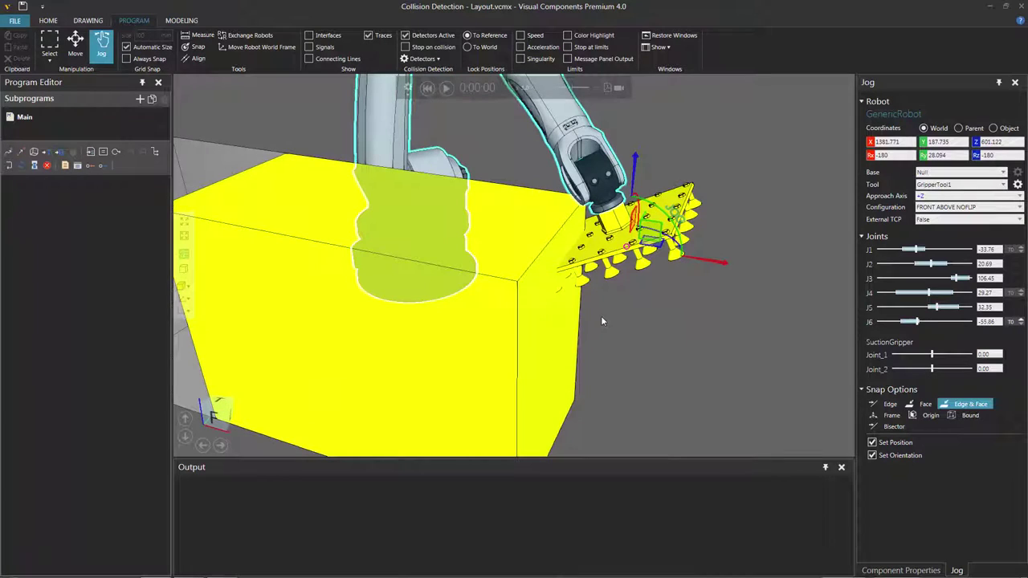
pyautogui.moveTo(647, 234); pyautogui.dragTo(701, 196)
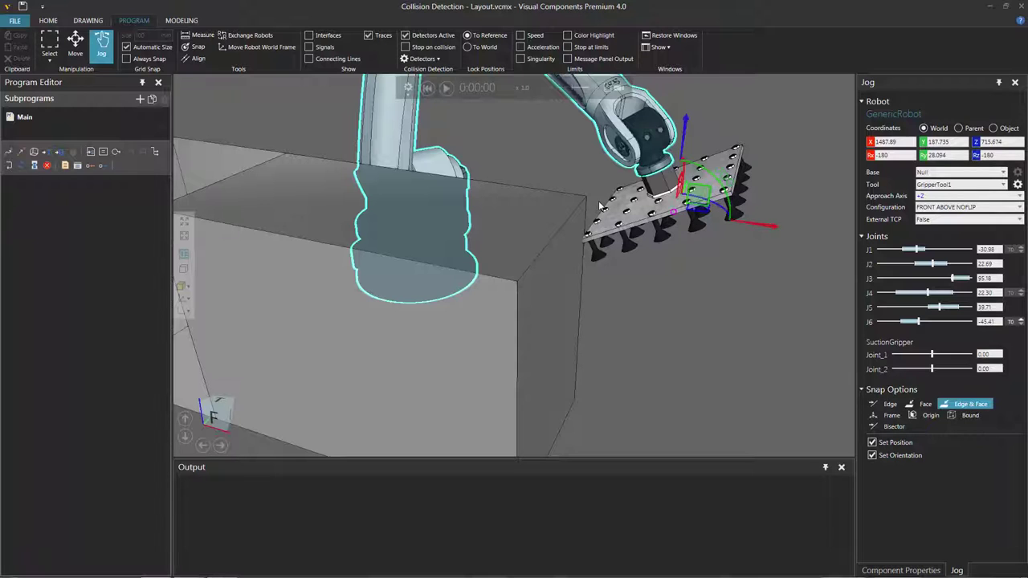
pyautogui.moveTo(592, 193); pyautogui.dragTo(600, 187, button='right')
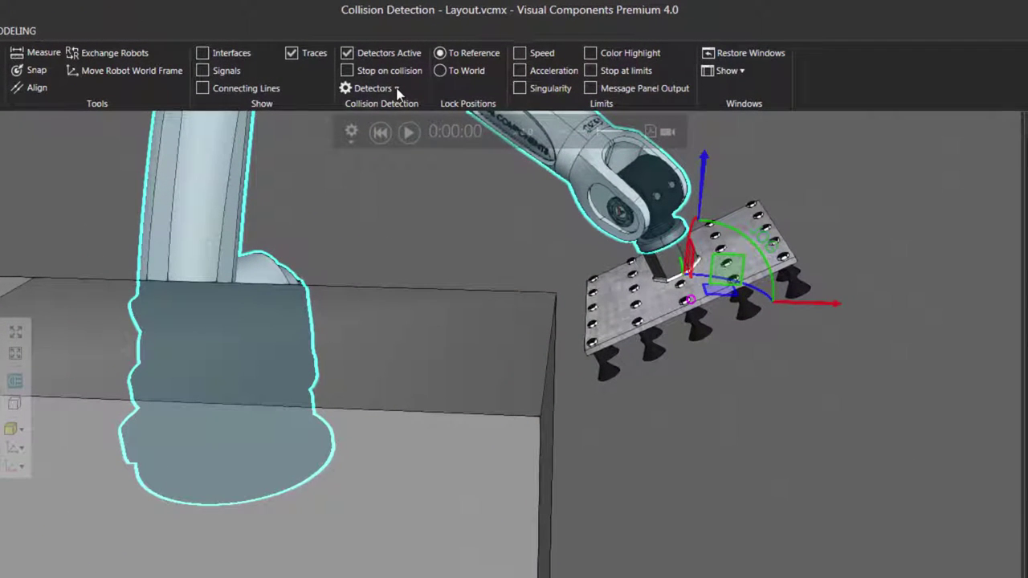
# - Set the collision tolerance to 50 mm with Show Minimum Distance enabled, and jog the gripper to within that tolerance of the conveyor
pyautogui.click(438, 59)
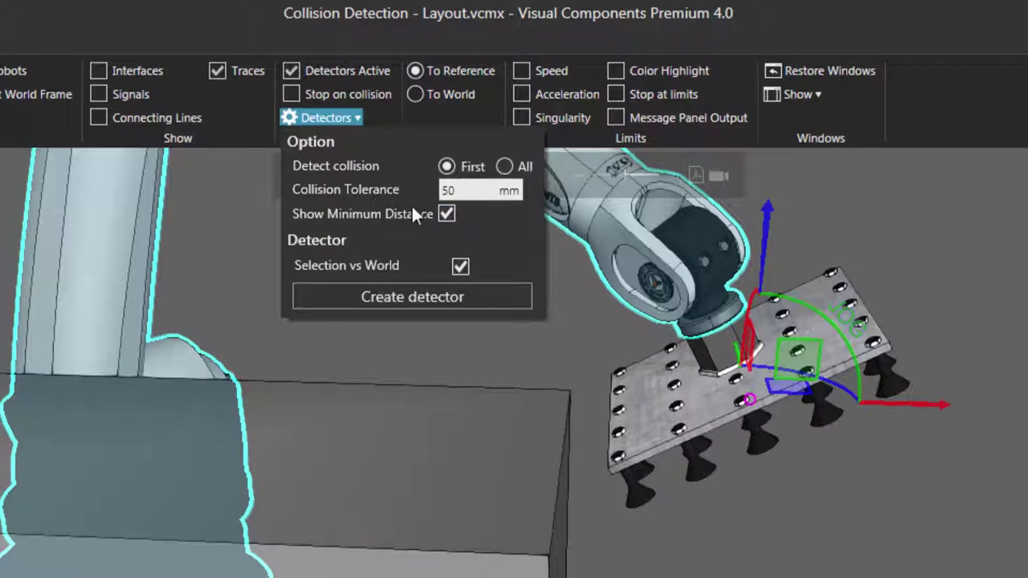
pyautogui.click(763, 346)
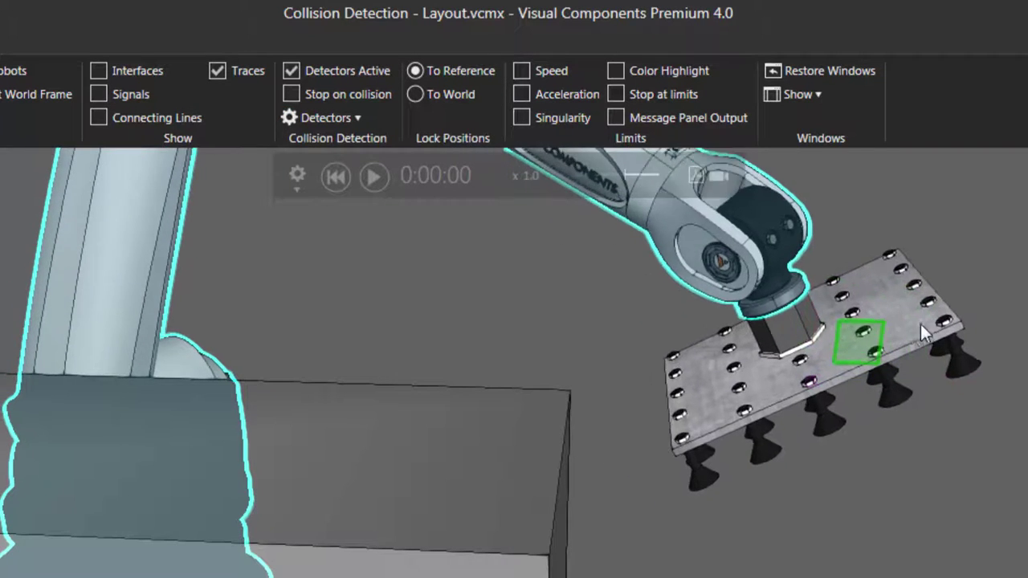
pyautogui.moveTo(920, 324); pyautogui.dragTo(789, 349)
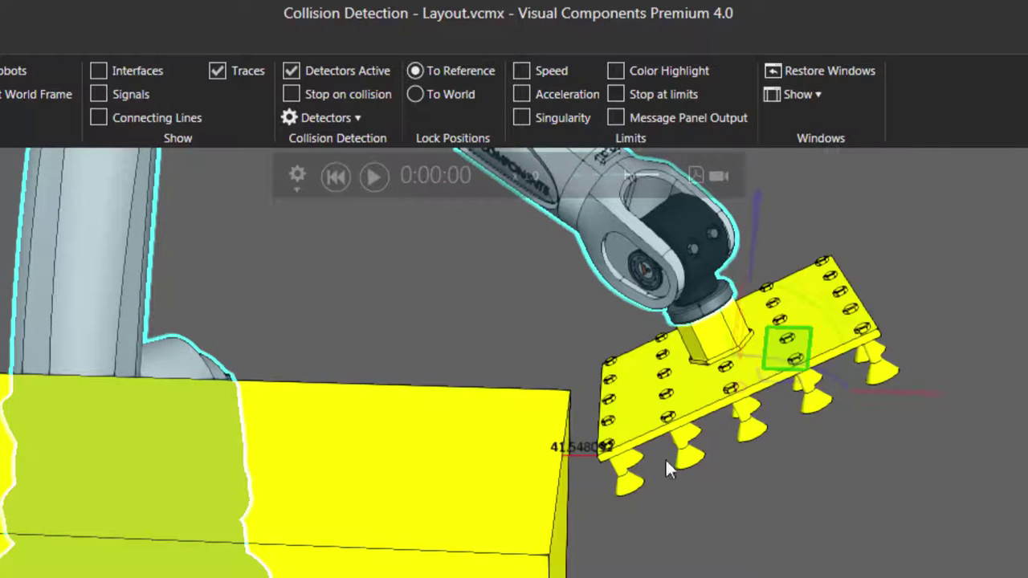
pyautogui.scroll(3, 590, 554)
pyautogui.scroll(-2, 655, 540)
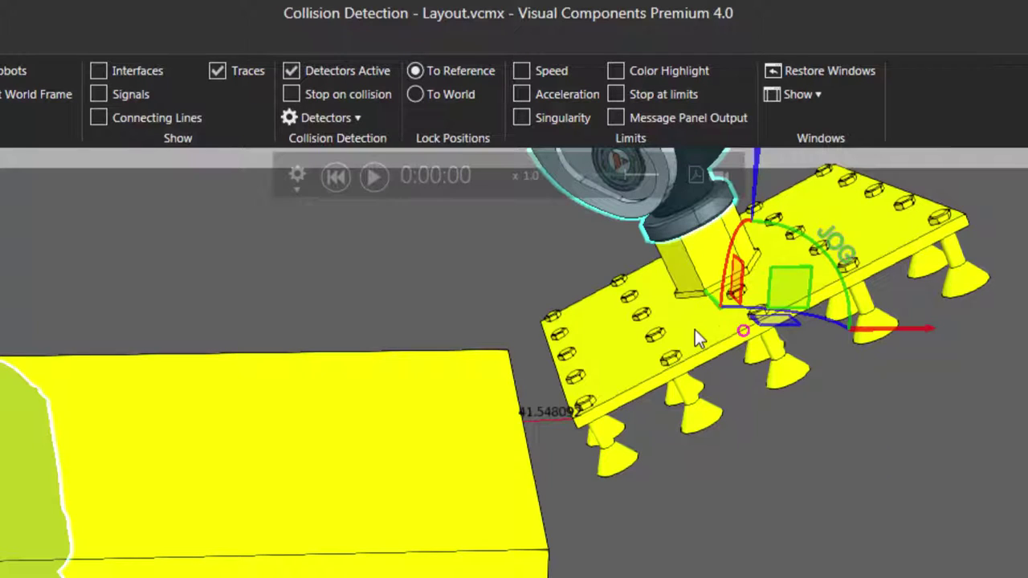
# - Jog the gripper closer to the conveyor, and lower it beside the conveyor's end to bring the forearm within the collision tolerance
pyautogui.scroll(4, 547, 442)
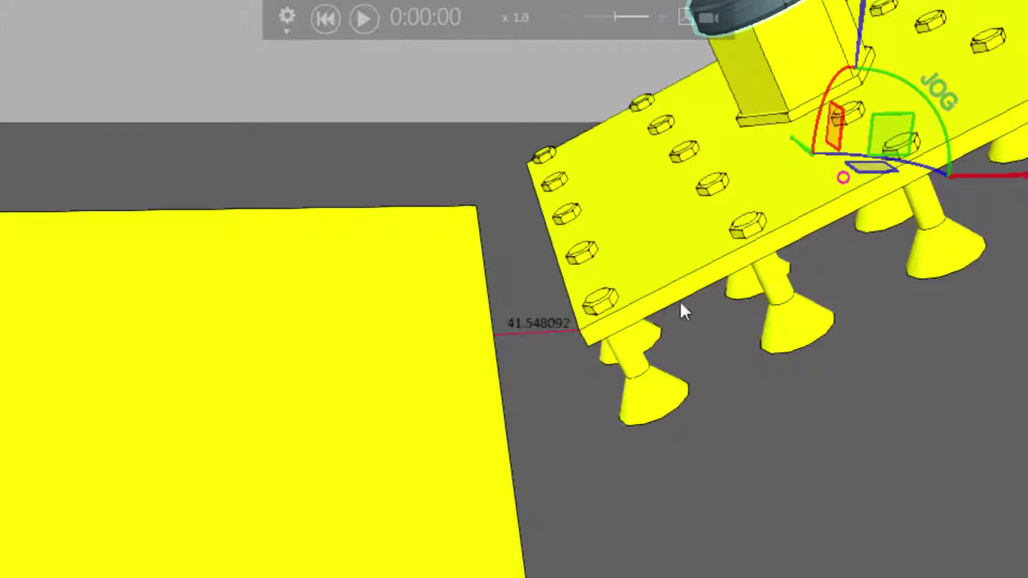
pyautogui.moveTo(903, 146); pyautogui.dragTo(864, 181)
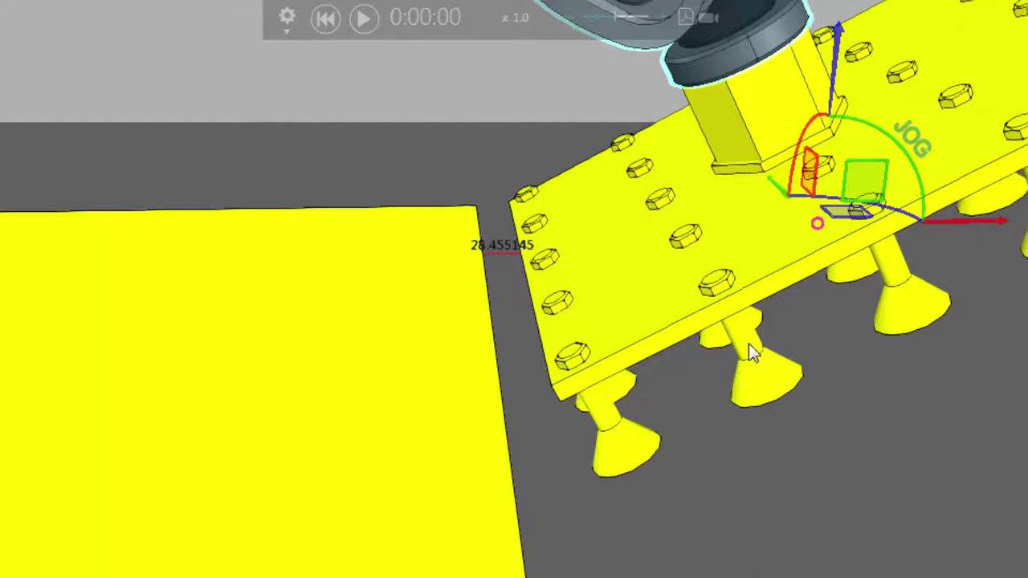
pyautogui.scroll(-5, 709, 394)
pyautogui.moveTo(834, 570); pyautogui.dragTo(806, 571, button='right')
pyautogui.moveTo(925, 326); pyautogui.dragTo(984, 537)
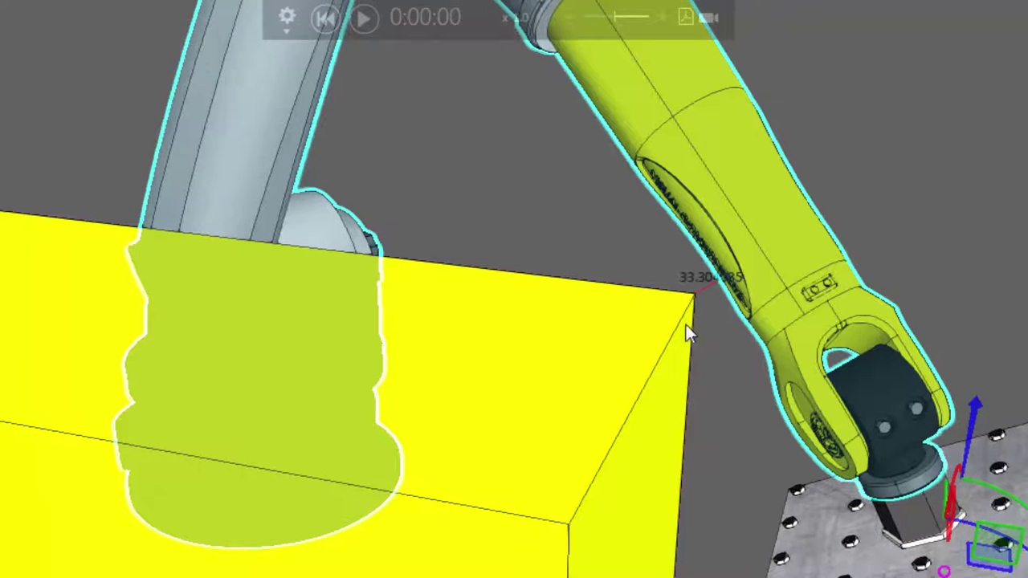
pyautogui.scroll(2, 699, 300)
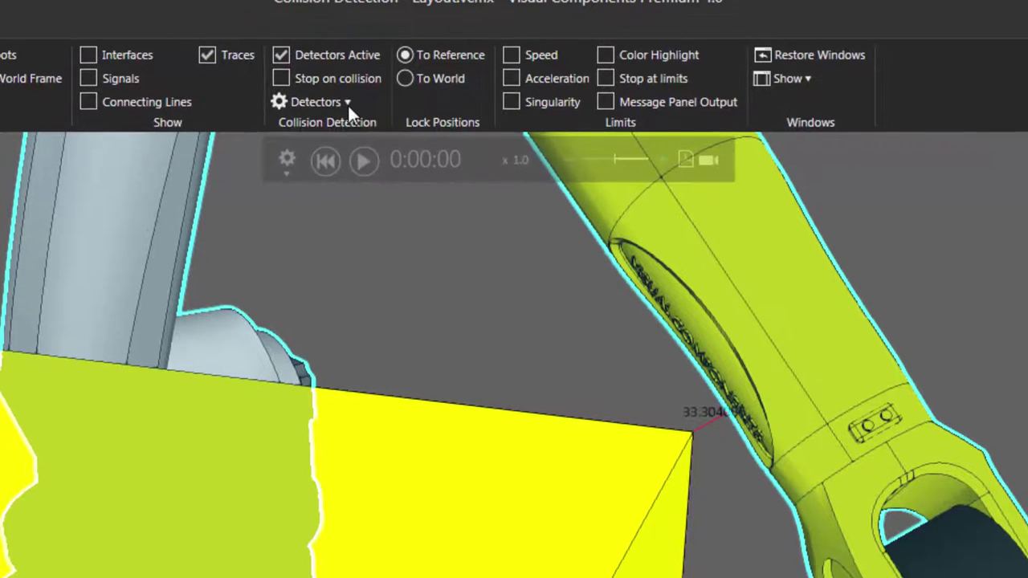
# - Set the detectors' collision tolerance to 100 mm
pyautogui.click(349, 122)
pyautogui.moveTo(447, 191); pyautogui.dragTo(401, 190)
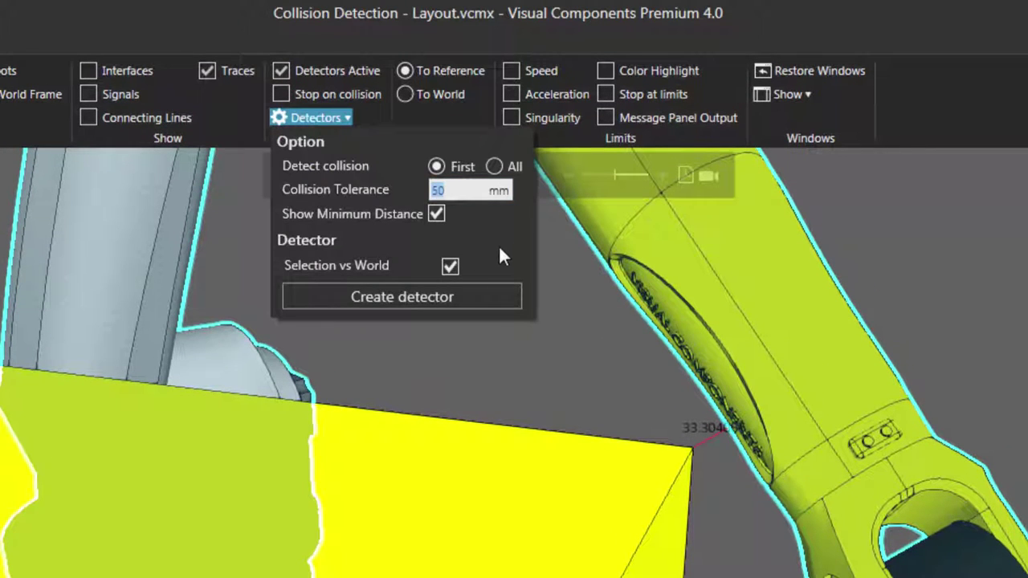
pyautogui.press('BackSpace')
pyautogui.write('100')
pyautogui.press('Return')
pyautogui.click(998, 533)
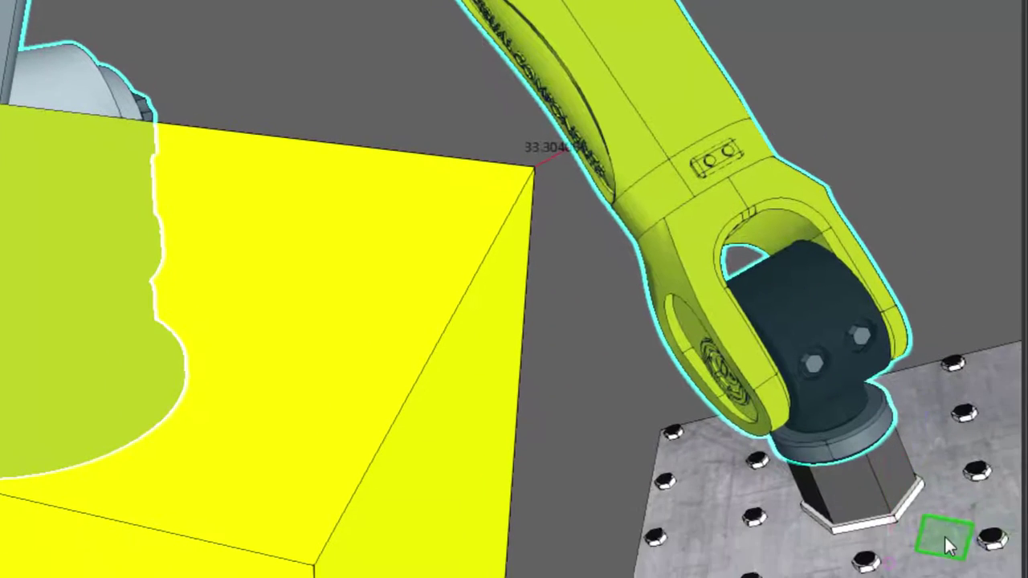
# - Jog the gripper up and outward in two moves until the arm is beyond the 100 mm tolerance from the conveyor
pyautogui.moveTo(945, 535); pyautogui.dragTo(968, 441)
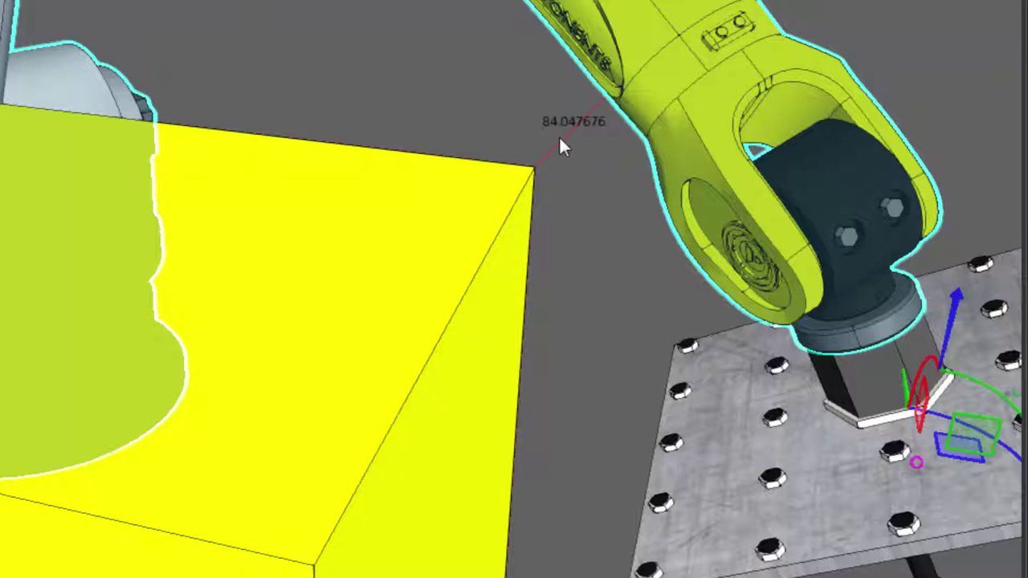
pyautogui.scroll(-2, 601, 229)
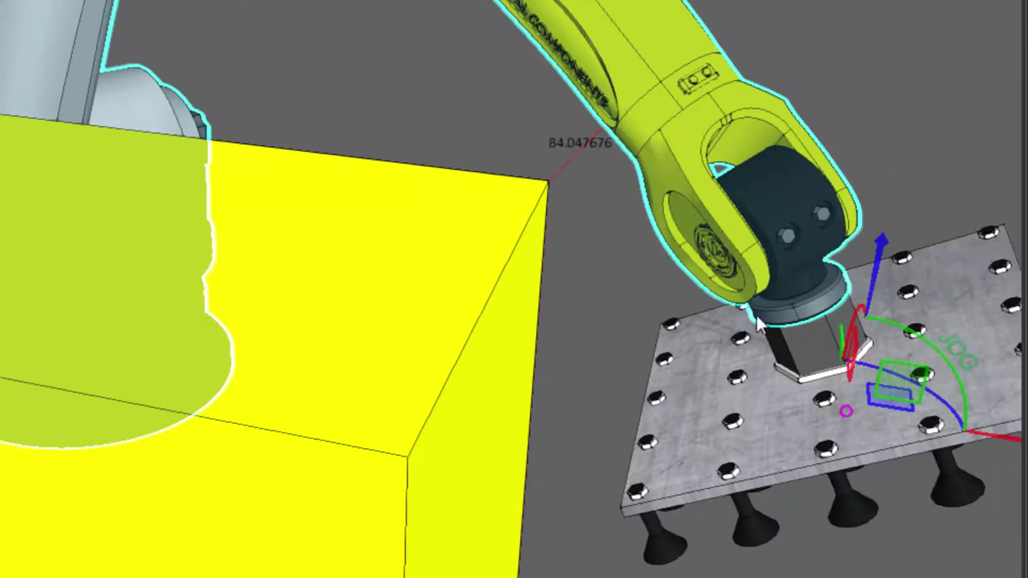
pyautogui.moveTo(901, 375); pyautogui.dragTo(967, 303)
pyautogui.scroll(-3, 689, 347)
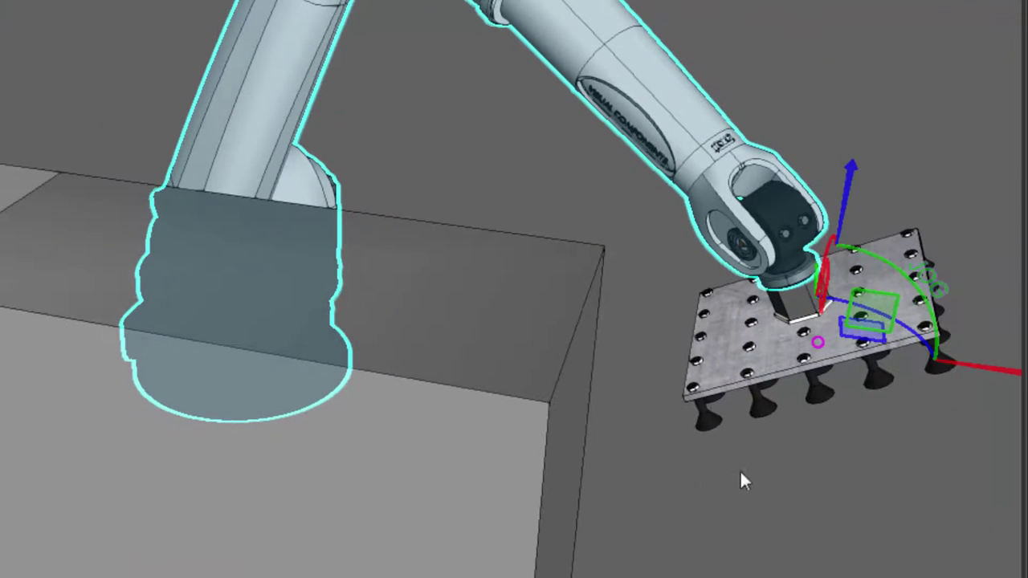
# - Reset the simulation to return the robot to its start pose, and select GripperTool1 as the jog tool
pyautogui.moveTo(683, 370); pyautogui.dragTo(624, 371, button='middle')
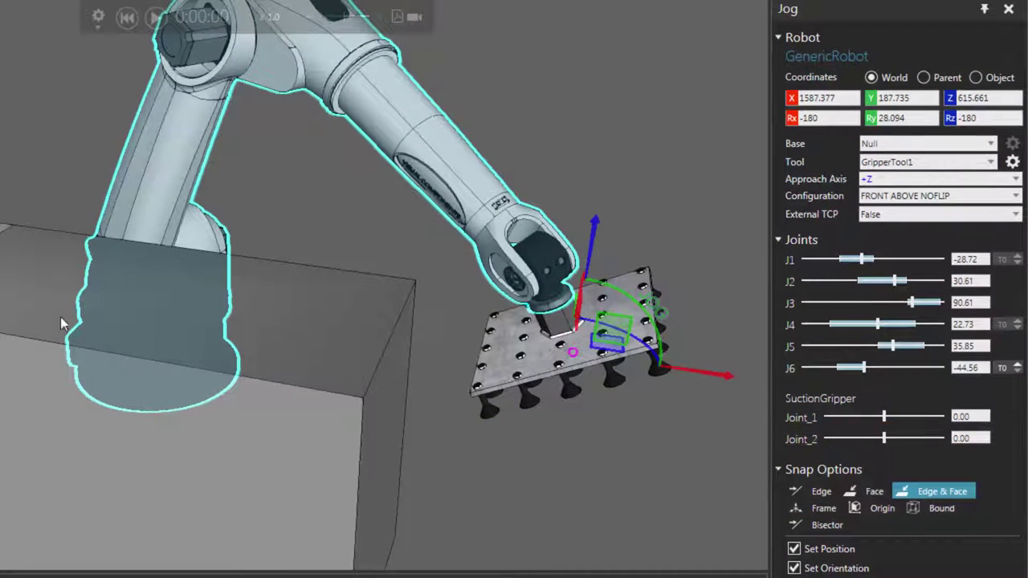
pyautogui.moveTo(451, 448); pyautogui.dragTo(435, 404, button='right')
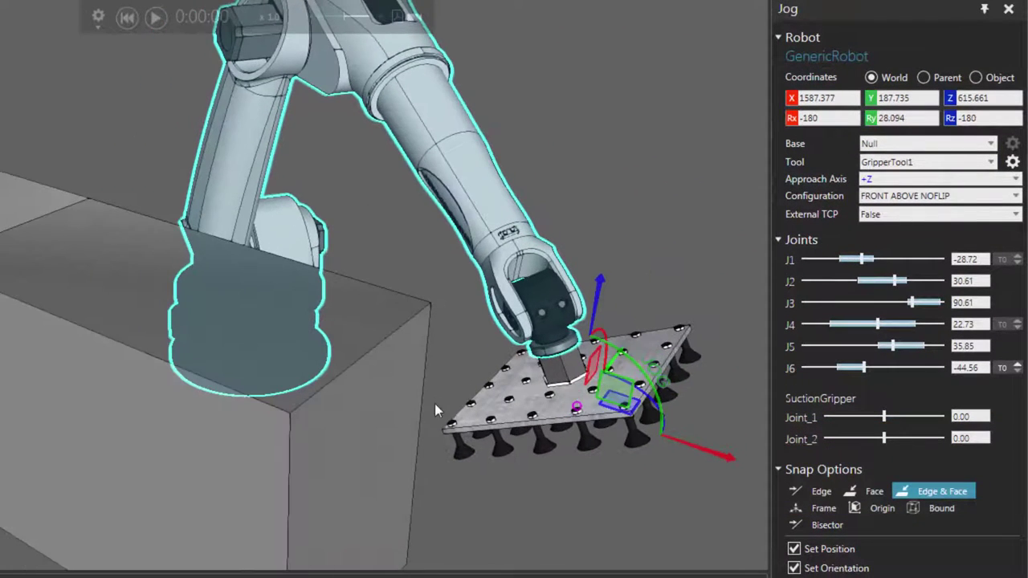
pyautogui.click(127, 20)
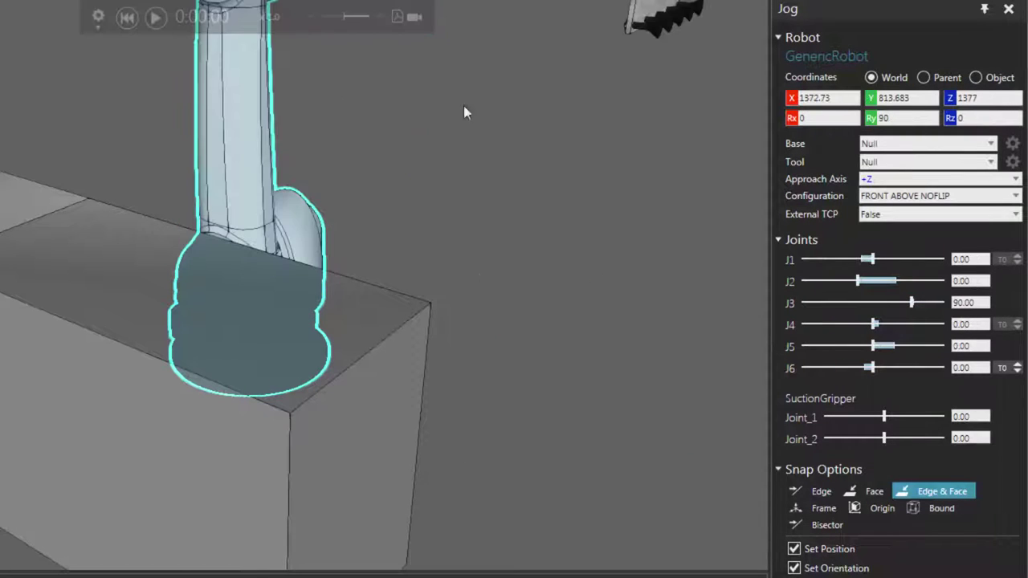
pyautogui.scroll(-4, 665, 176)
pyautogui.moveTo(585, 354); pyautogui.dragTo(539, 409, button='middle')
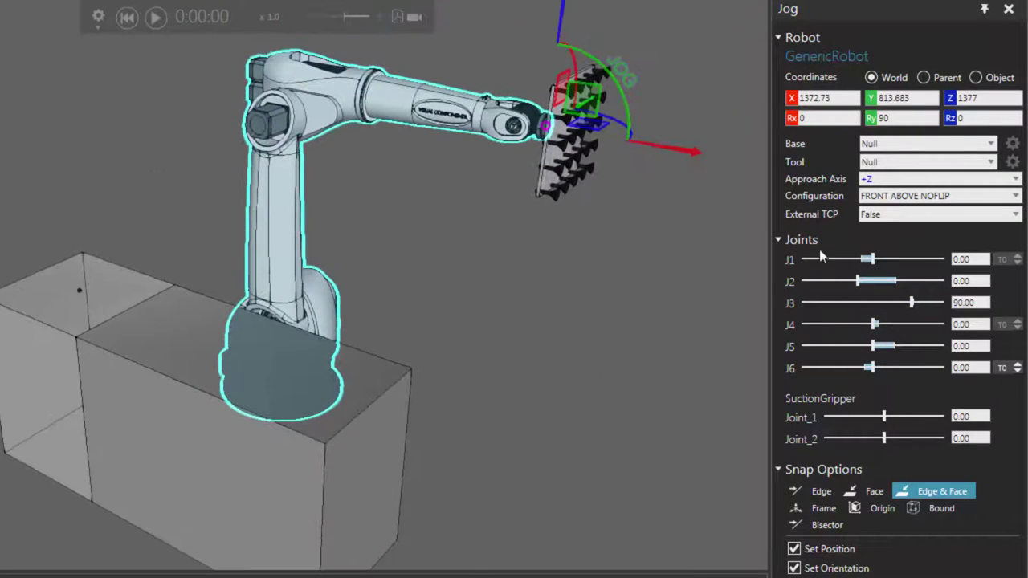
pyautogui.click(971, 174)
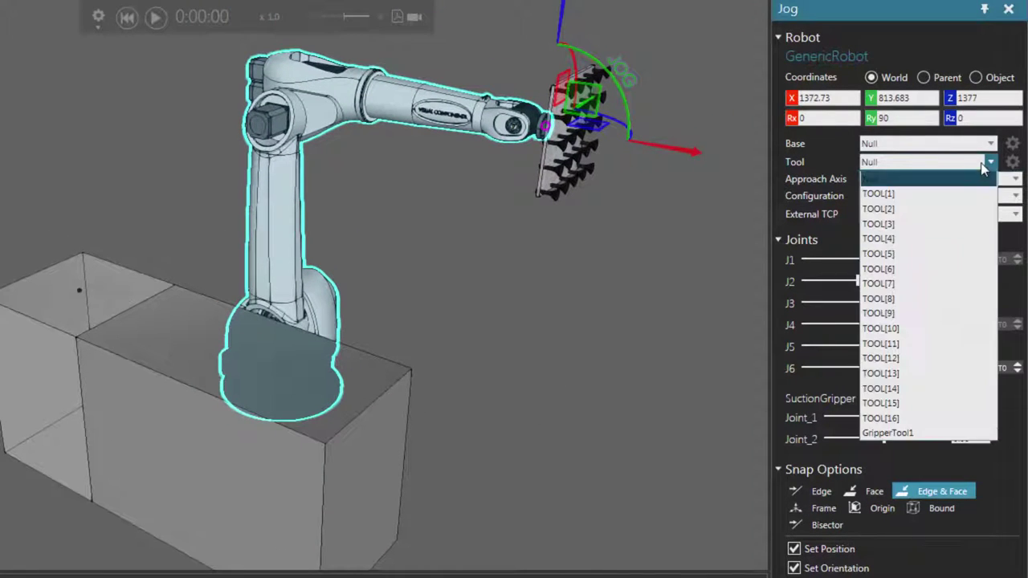
pyautogui.click(934, 435)
# - Jog the gripper down into the conveyor's end so they collide, and record that pose as a PTP motion in Main
pyautogui.moveTo(646, 135)
pyautogui.mouseDown()
pyautogui.moveTo(583, 138)
pyautogui.moveTo(391, 282)
pyautogui.moveTo(249, 347)
pyautogui.moveTo(239, 368)
pyautogui.mouseUp()
pyautogui.scroll(-1, 340, 432)
pyautogui.scroll(5, 433, 463)
pyautogui.moveTo(414, 451)
pyautogui.mouseDown(button='right')
pyautogui.moveTo(527, 376)
pyautogui.moveTo(562, 339)
pyautogui.mouseUp(button='right')
pyautogui.moveTo(236, 414); pyautogui.dragTo(226, 428, button='right')
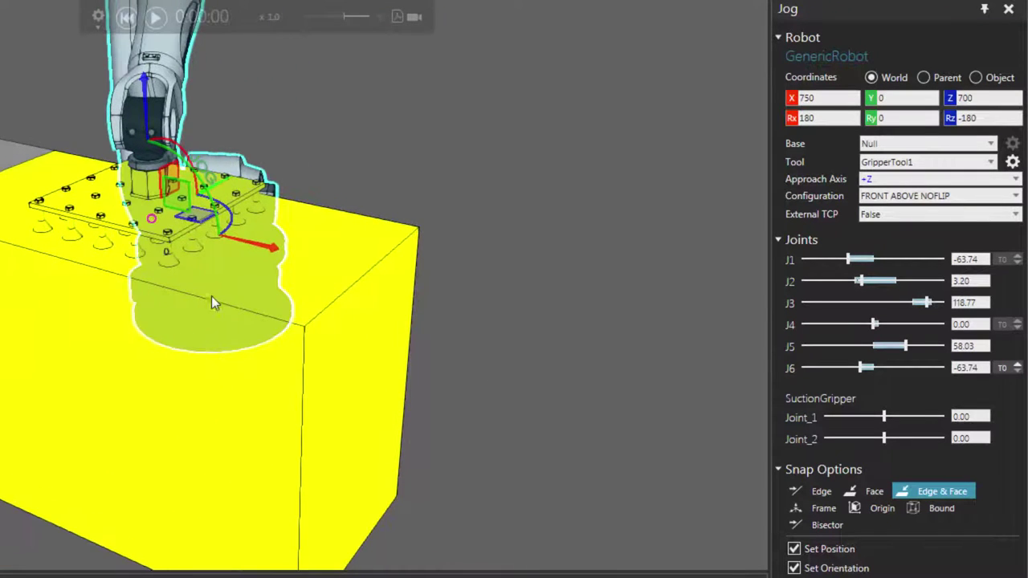
pyautogui.moveTo(154, 157); pyautogui.dragTo(151, 234)
pyautogui.moveTo(245, 339); pyautogui.dragTo(392, 358)
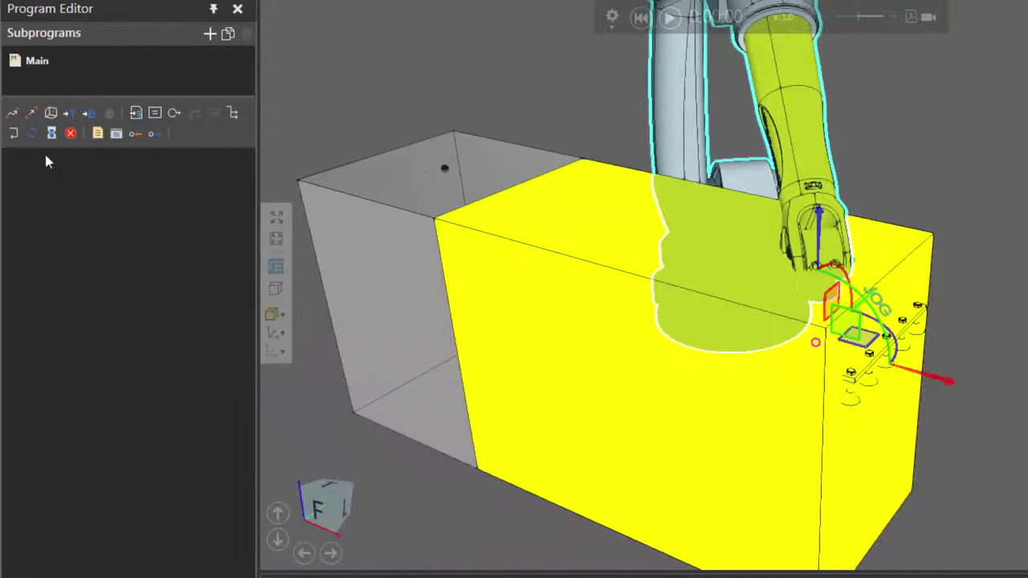
pyautogui.click(11, 113)
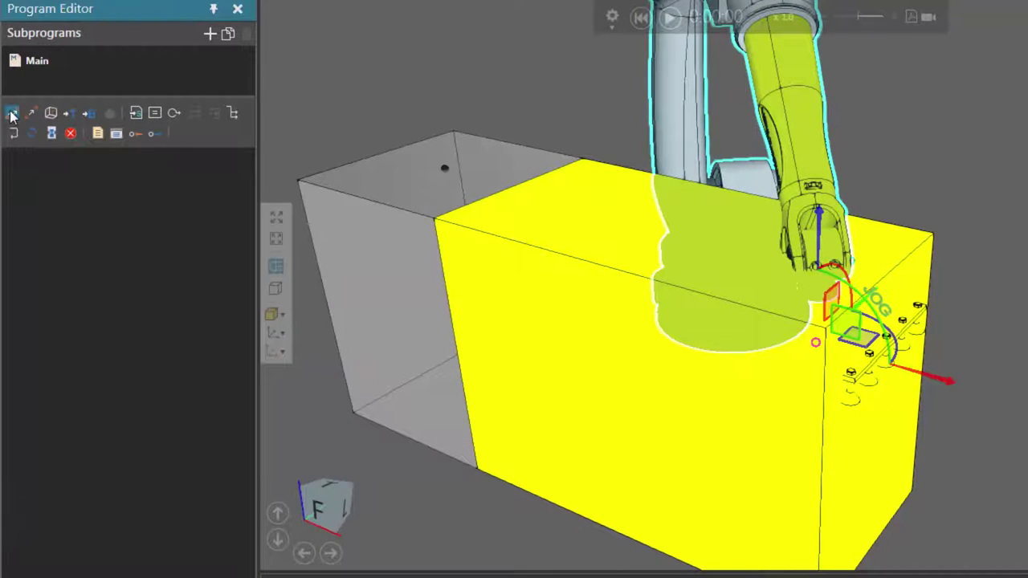
# - Reset the robot, slow the simulation speed to x 0.31, run the program into the conveyor, and reset it again
pyautogui.click(642, 20)
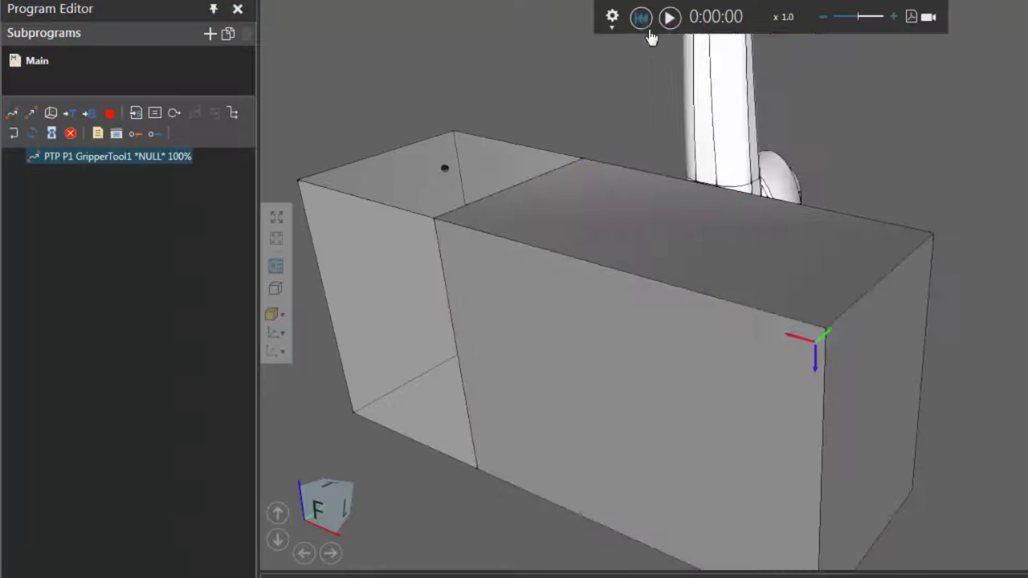
pyautogui.scroll(-5, 901, 218)
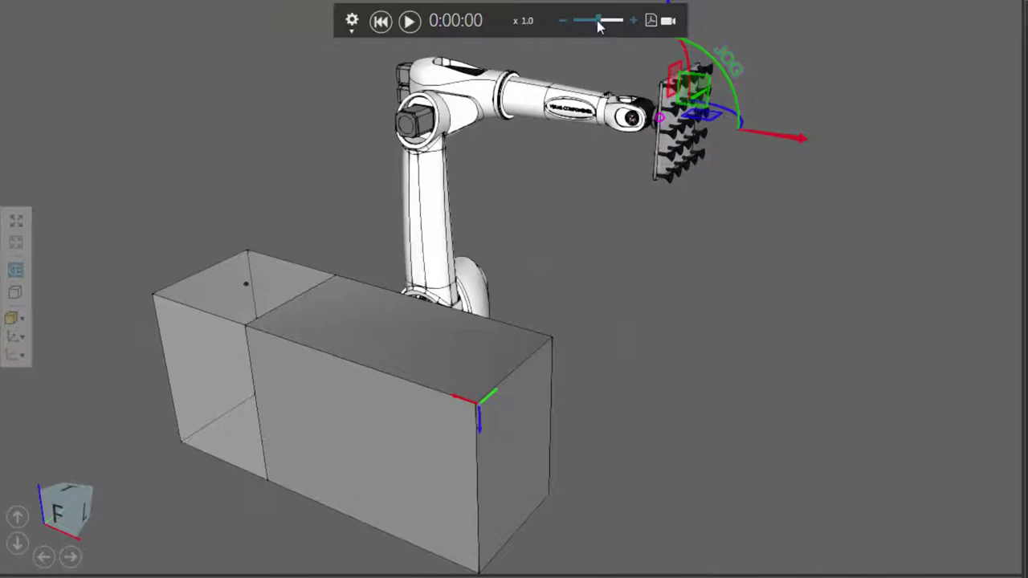
pyautogui.moveTo(598, 22); pyautogui.dragTo(594, 23)
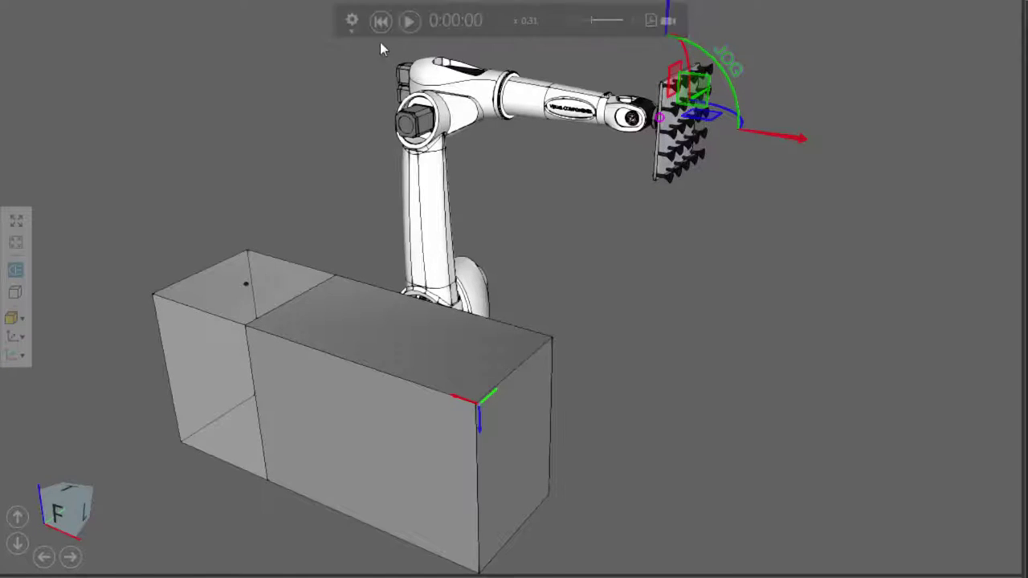
pyautogui.click(409, 22)
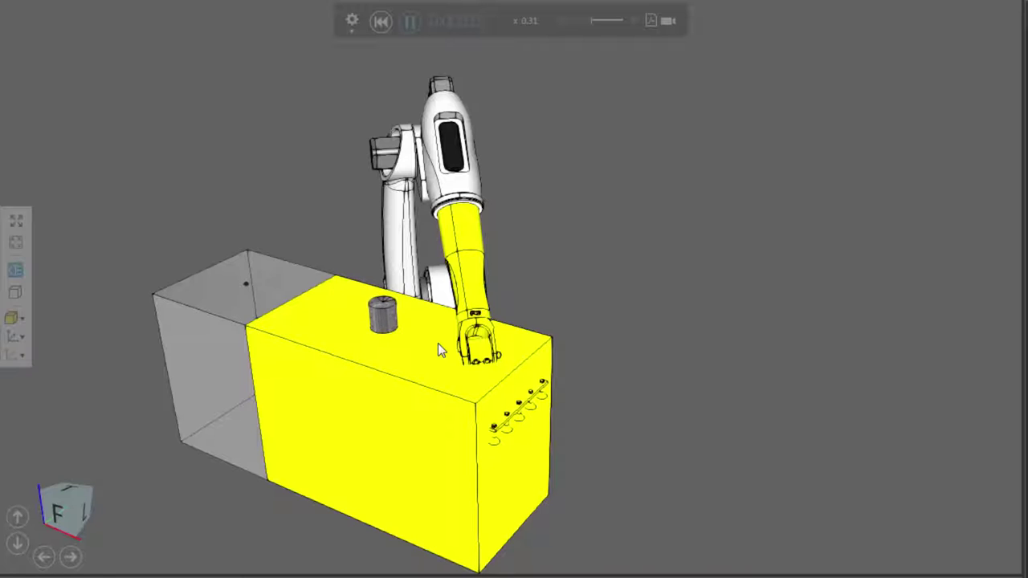
pyautogui.click(381, 21)
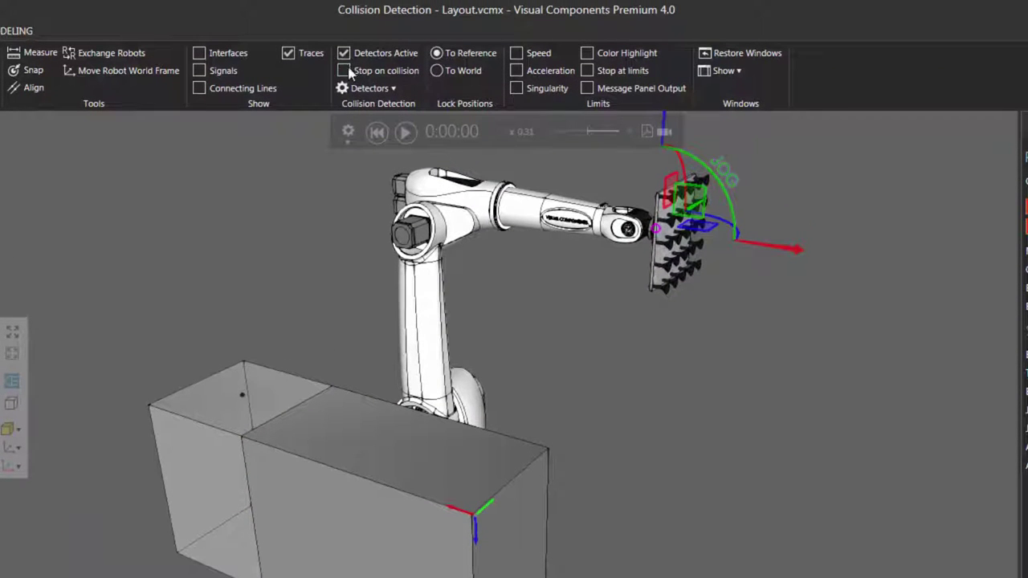
# - Enable Stop on collision, run the simulation, and inspect the gap between the stopped gripper and the conveyor's corner
pyautogui.click(345, 72)
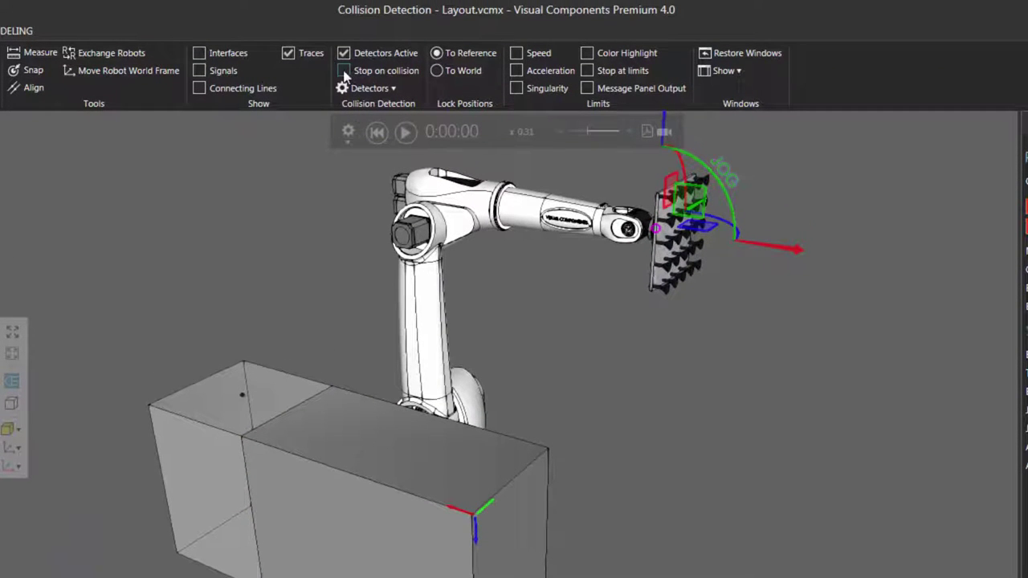
pyautogui.click(405, 132)
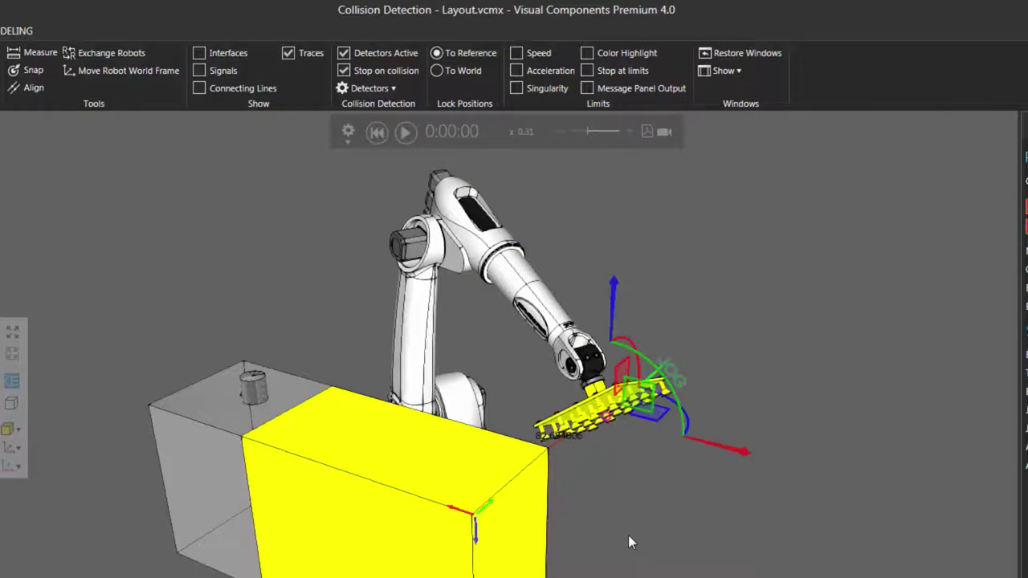
pyautogui.scroll(3, 629, 535)
pyautogui.moveTo(557, 449); pyautogui.dragTo(572, 446, button='right')
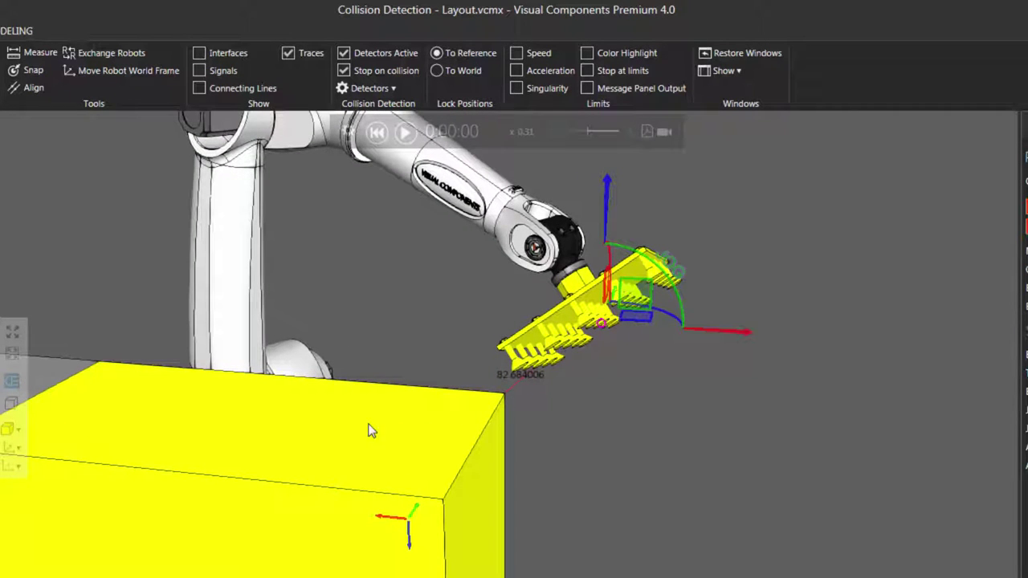
pyautogui.scroll(3, 575, 450)
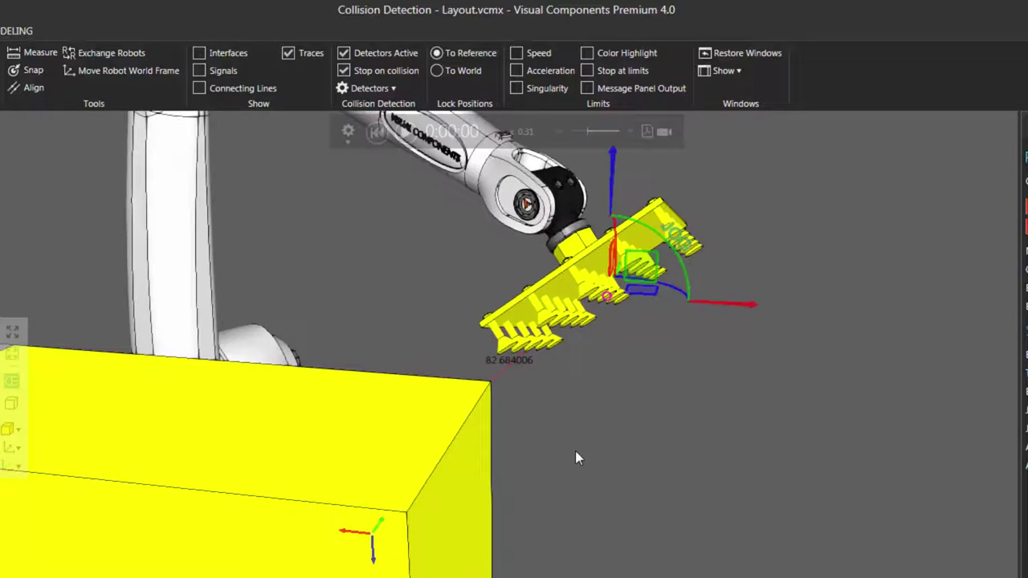
pyautogui.scroll(2, 598, 462)
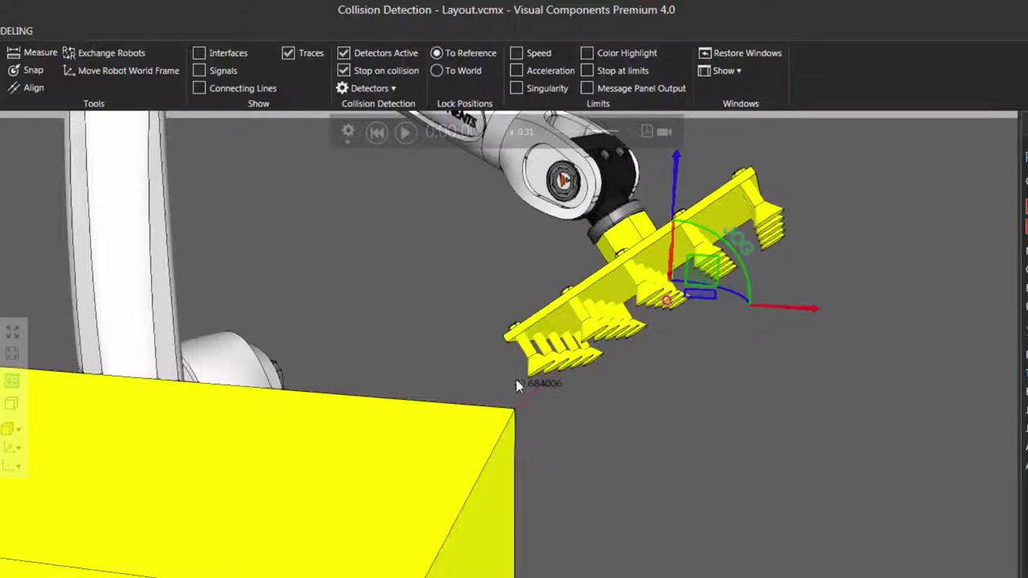
pyautogui.scroll(1, 527, 400)
pyautogui.scroll(2, 534, 394)
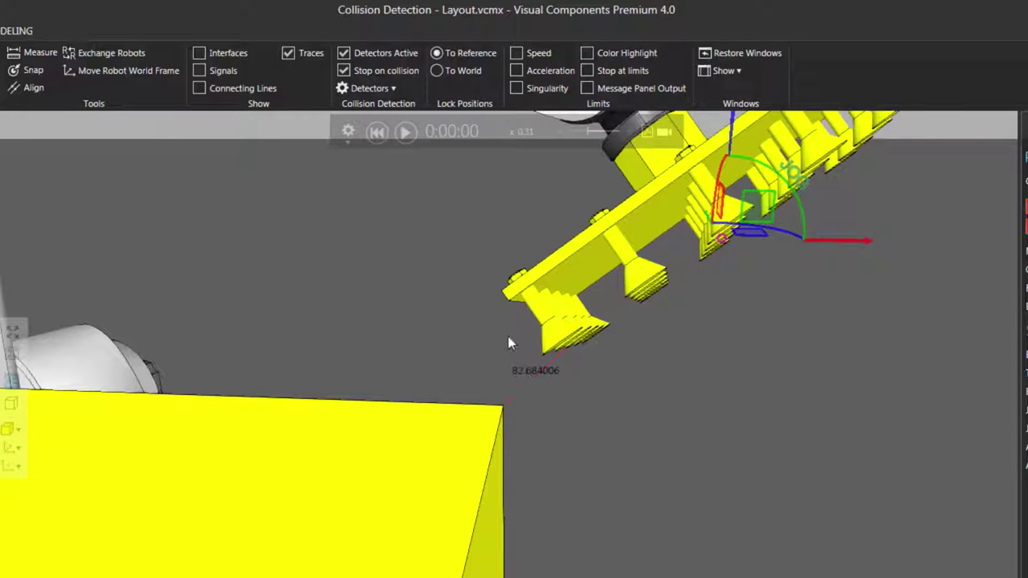
# - Reset the simulation and set the detectors' collision tolerance to 0 mm
pyautogui.click(376, 132)
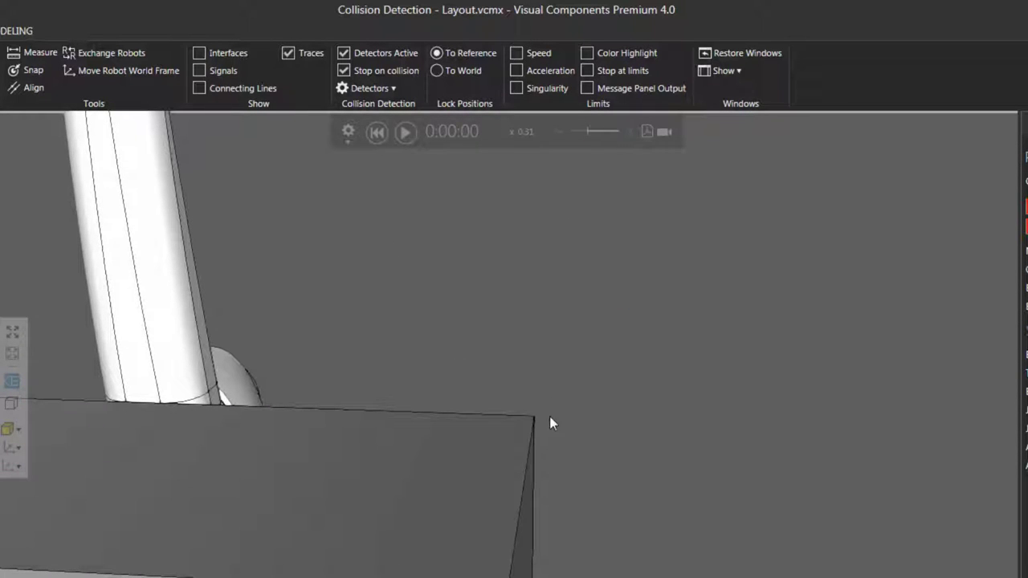
pyautogui.click(372, 87)
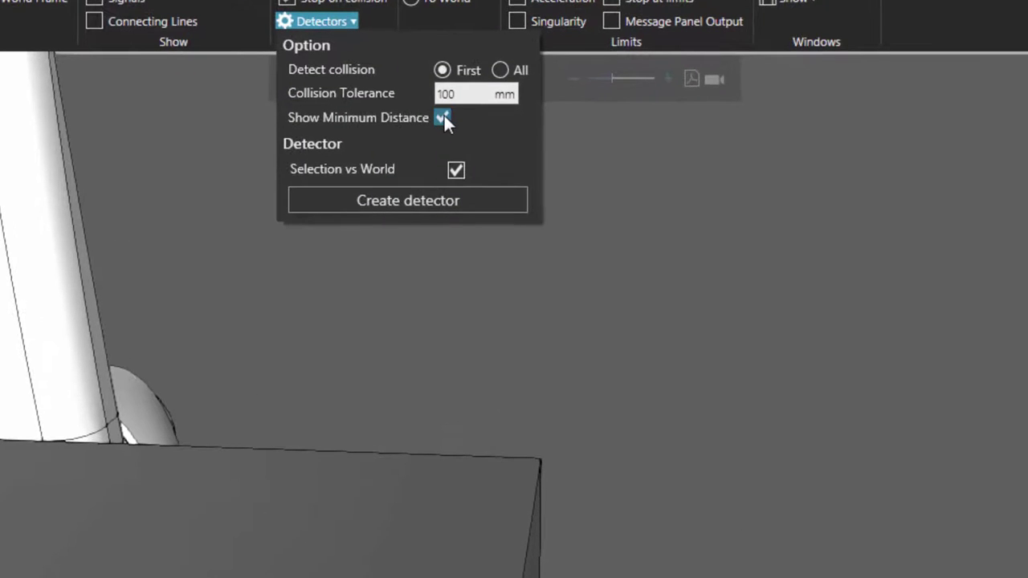
pyautogui.moveTo(477, 95); pyautogui.dragTo(419, 91)
pyautogui.write('0')
pyautogui.click(622, 287)
# - Run the simulation with Stop on collision and examine where the gripper's suction cups meet the conveyor's edge
pyautogui.click(374, 78)
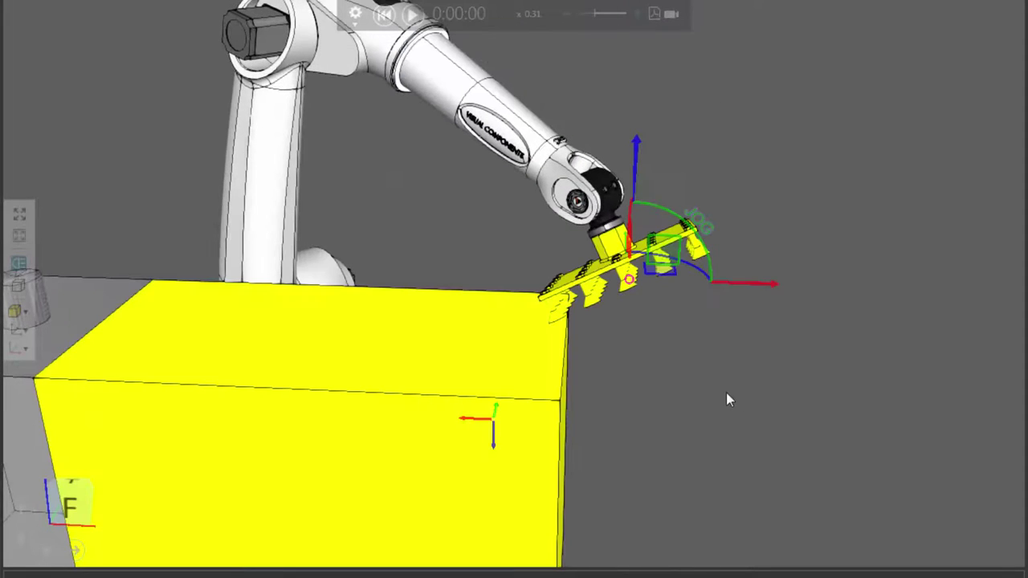
pyautogui.scroll(4, 642, 426)
pyautogui.moveTo(599, 353)
pyautogui.mouseDown(button='right')
pyautogui.moveTo(616, 343)
pyautogui.moveTo(619, 353)
pyautogui.mouseUp(button='right')
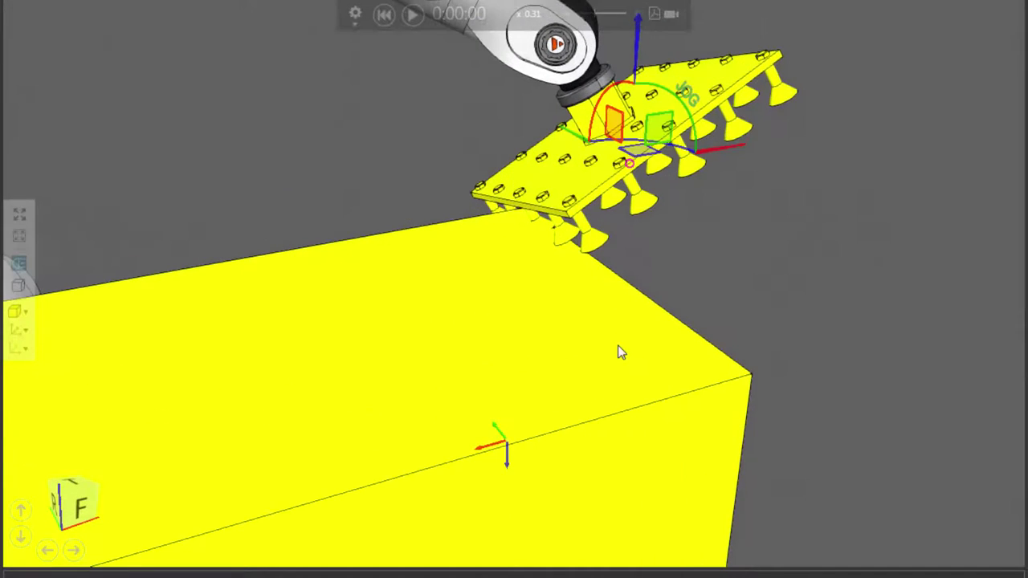
pyautogui.scroll(2, 614, 345)
pyautogui.moveTo(658, 282); pyautogui.dragTo(529, 268, button='right')
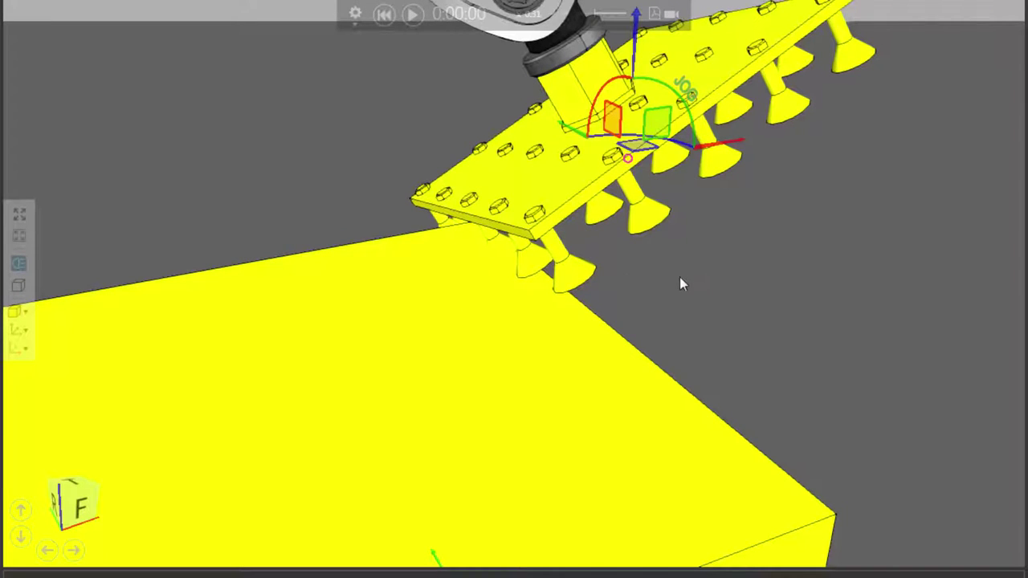
pyautogui.scroll(-3, 679, 277)
pyautogui.moveTo(780, 344); pyautogui.dragTo(698, 347, button='right')
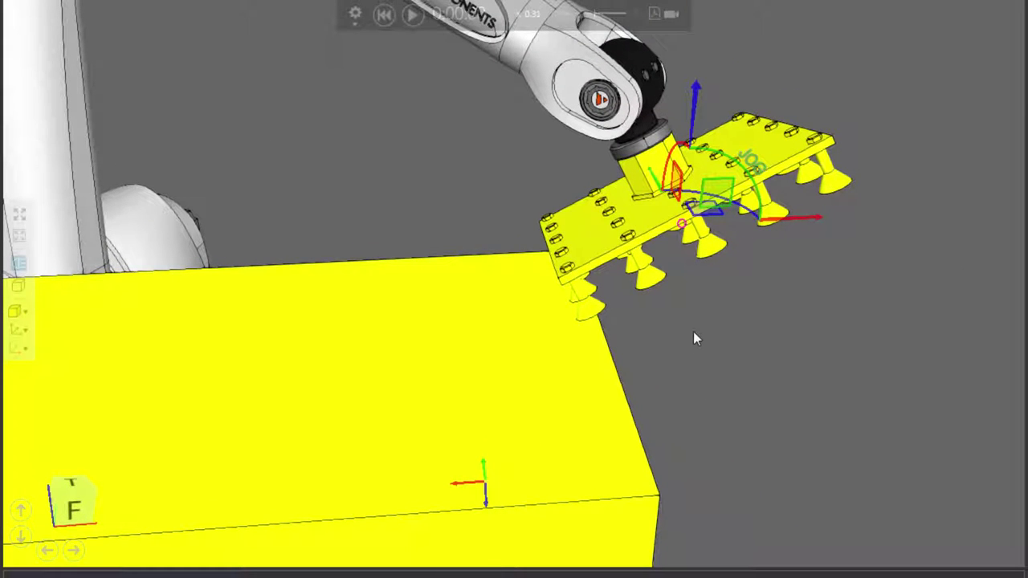
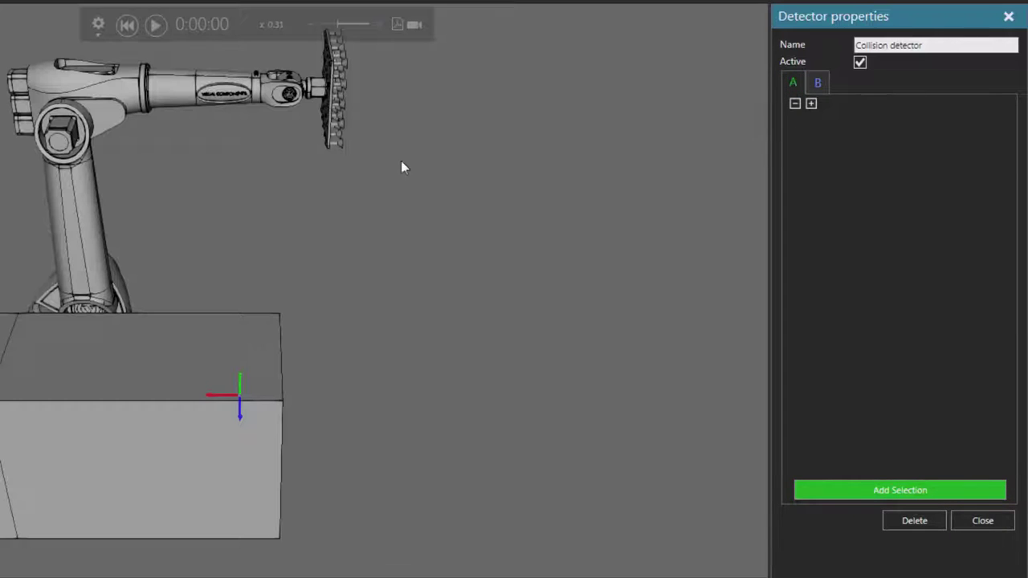
# - Add the GenericRobot to the collision detector's A list and expand its joint hierarchy down to the mountplate
pyautogui.click(75, 199)
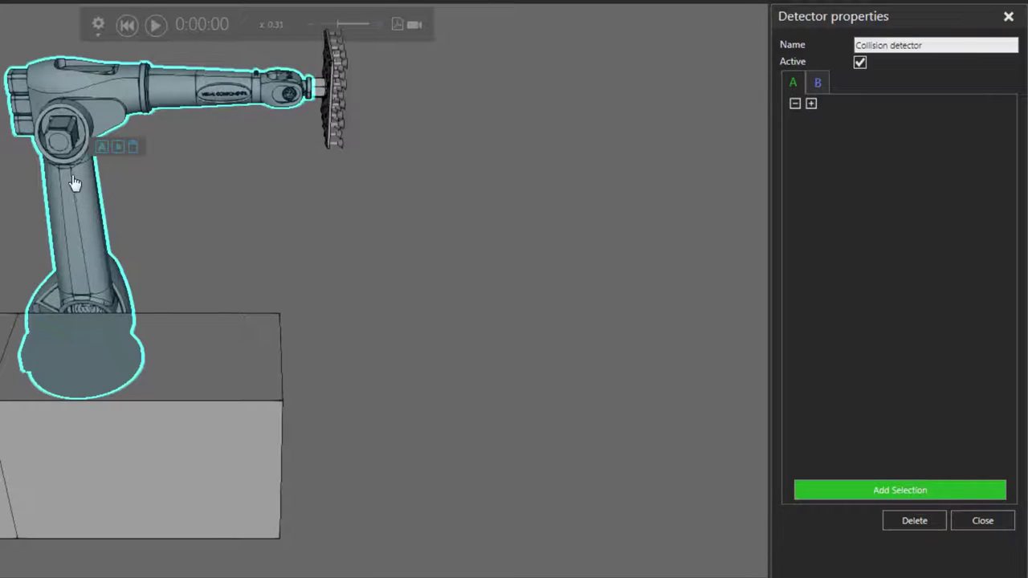
pyautogui.click(101, 148)
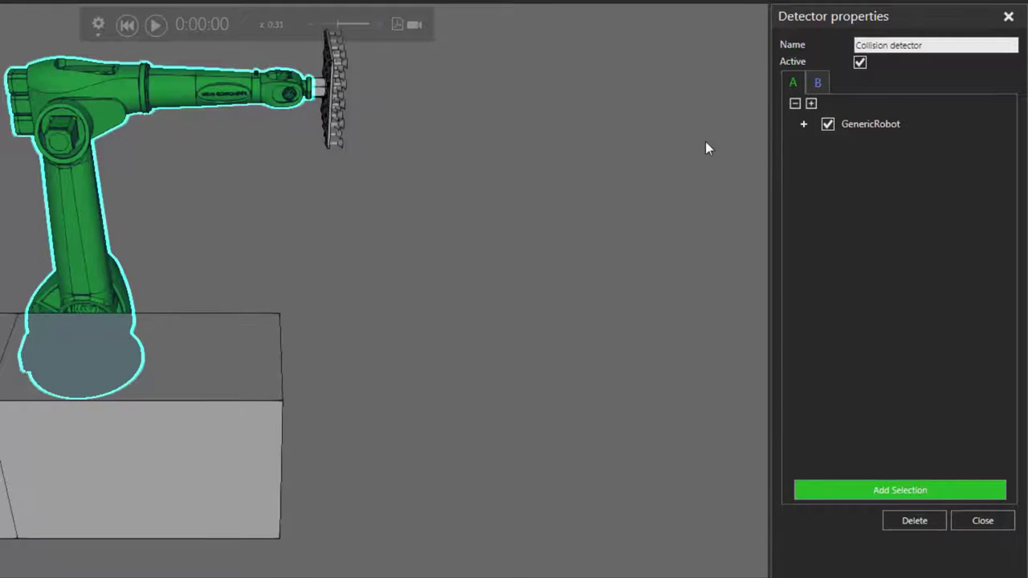
pyautogui.click(804, 125)
pyautogui.click(818, 141)
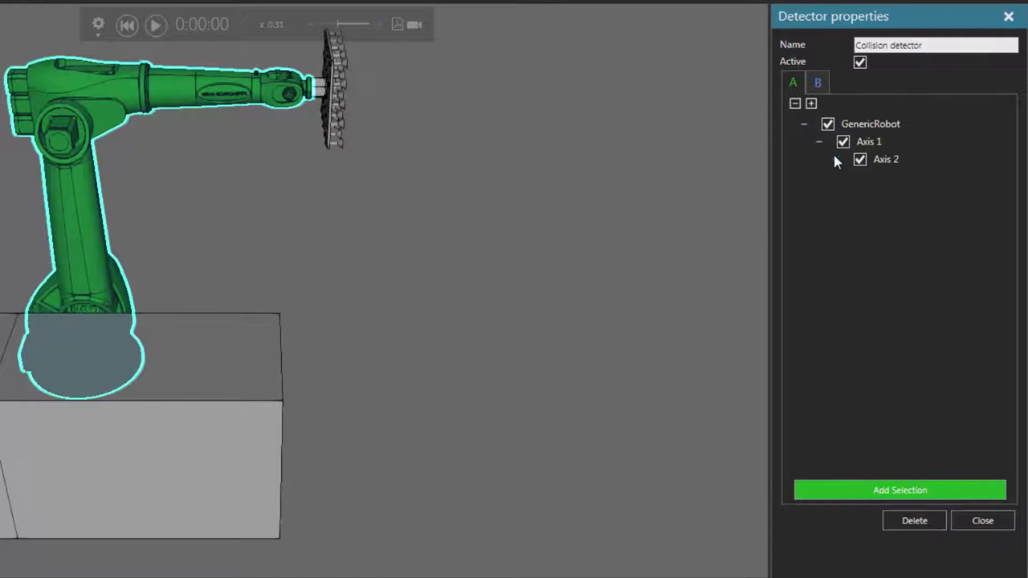
pyautogui.click(836, 160)
pyautogui.click(852, 176)
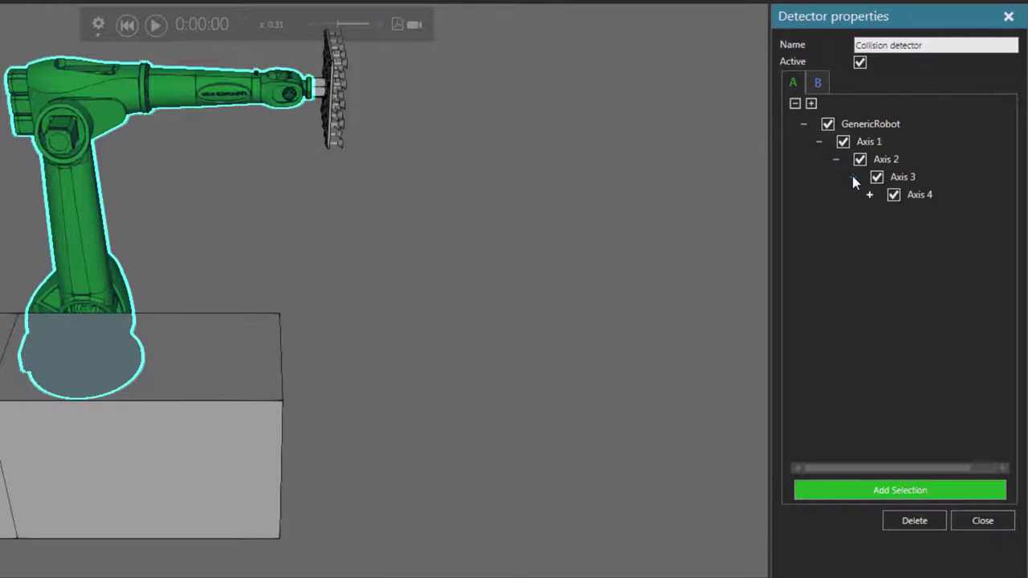
pyautogui.click(811, 104)
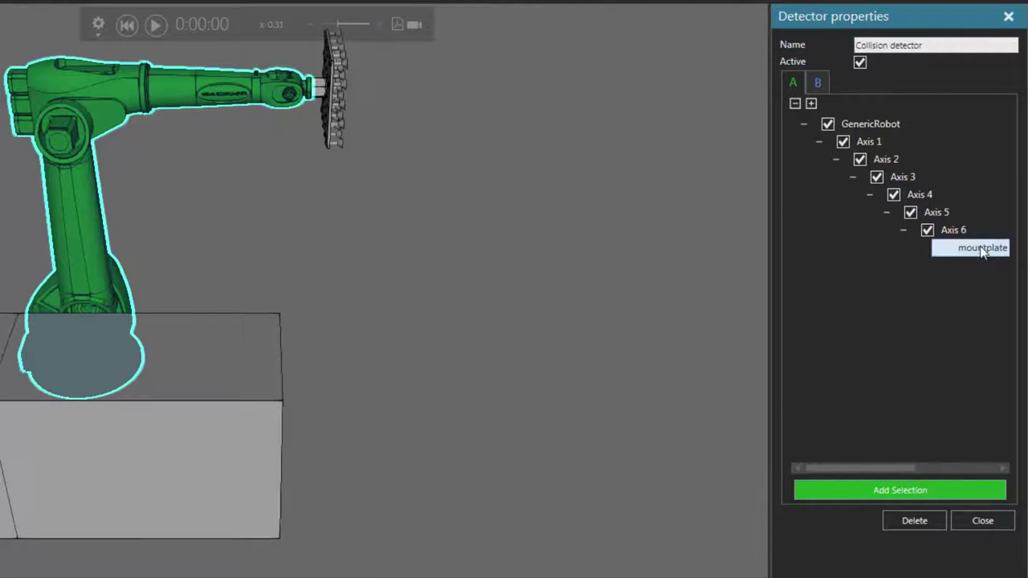
# - Add the SuctionGripper to the collision detector's A list alongside the robot
pyautogui.click(336, 103)
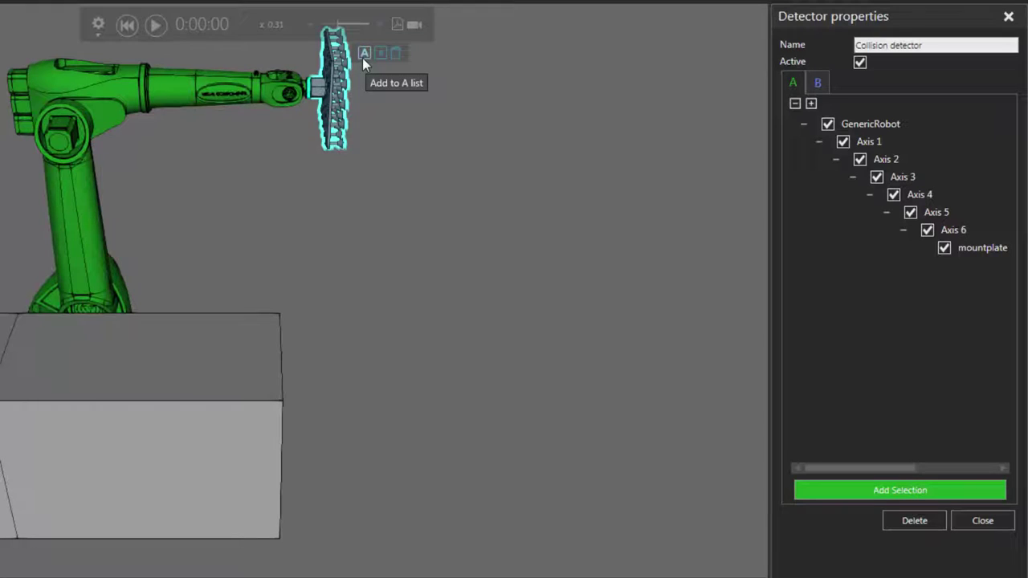
pyautogui.click(931, 489)
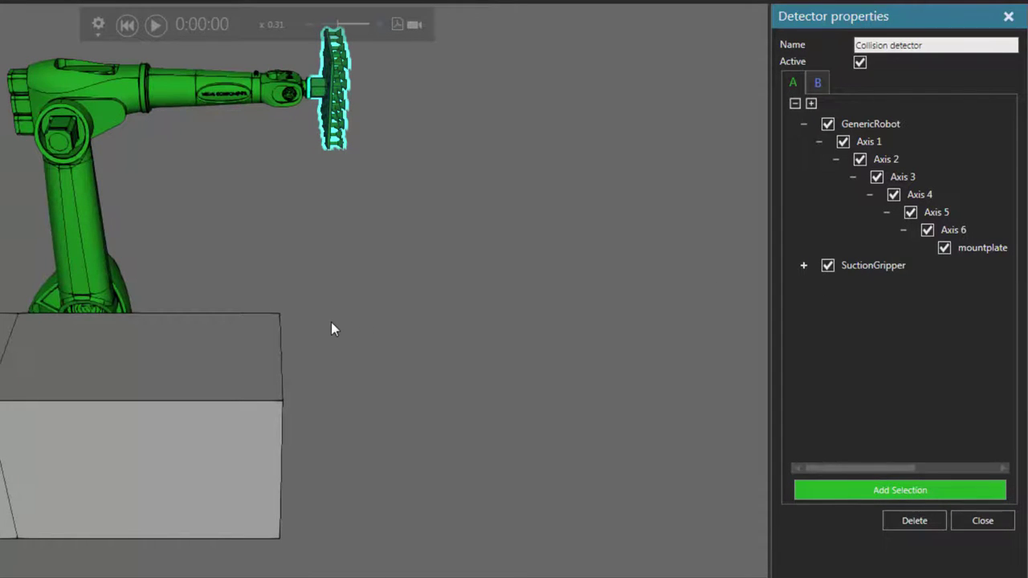
pyautogui.moveTo(330, 322)
pyautogui.mouseDown(button='right')
pyautogui.moveTo(314, 320)
pyautogui.moveTo(343, 297)
pyautogui.moveTo(321, 332)
pyautogui.mouseUp(button='right')
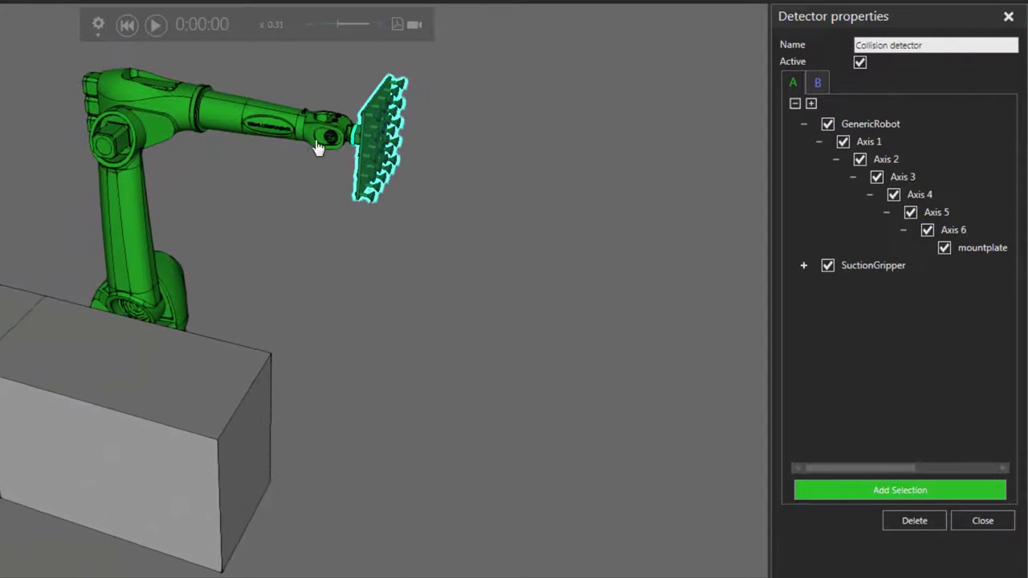
# - Add the StraightConveyorTemplate conveyor in front of the robot to the collision detector's B list
pyautogui.click(818, 84)
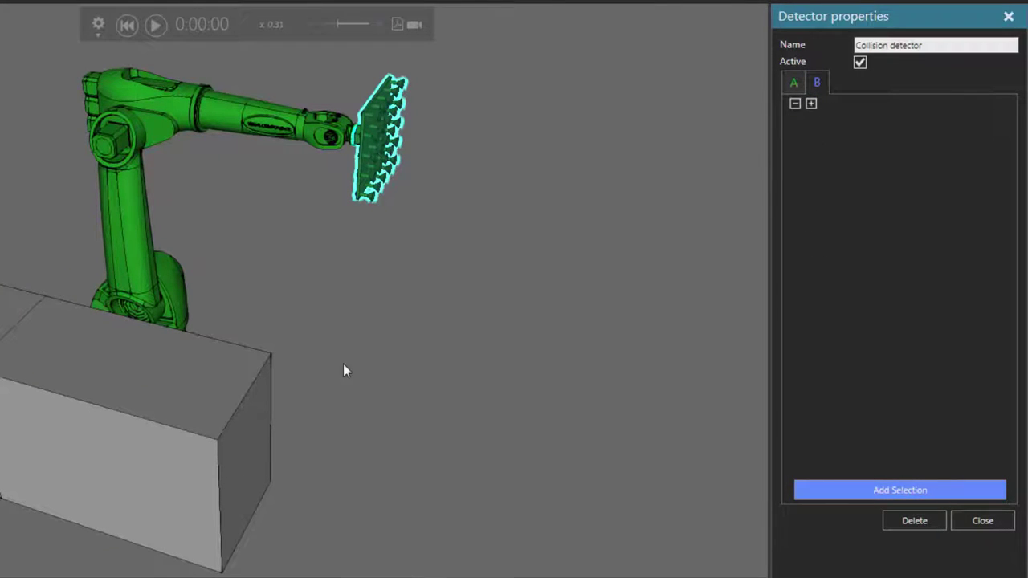
pyautogui.click(236, 383)
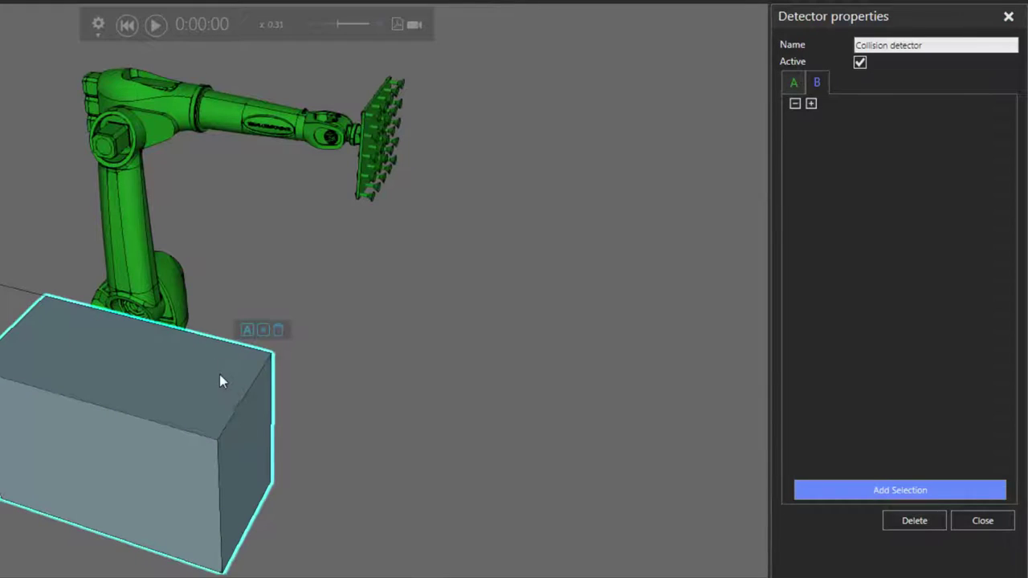
pyautogui.click(263, 331)
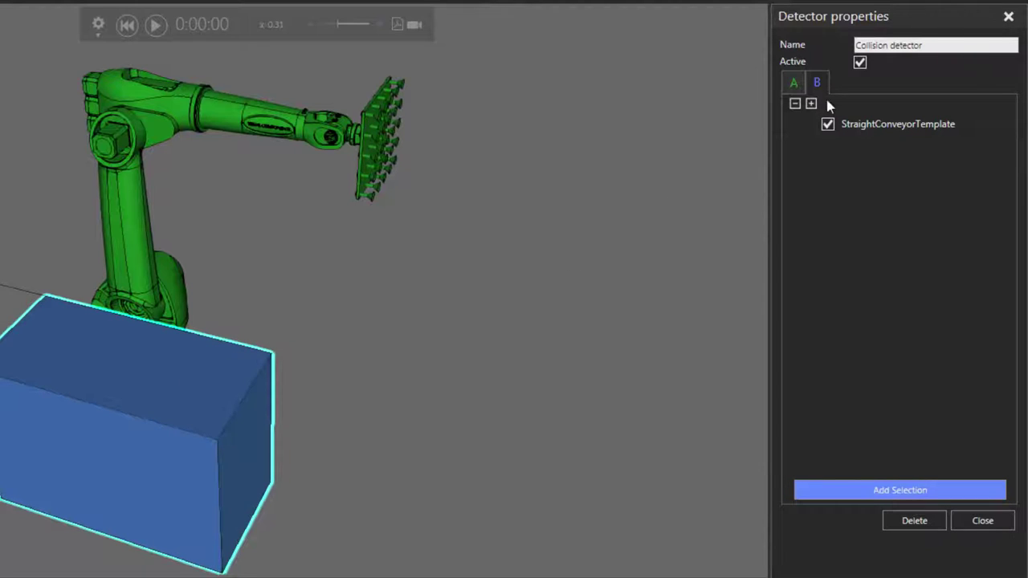
# - Run the simulation with the full robot and gripper in list A, inspect the contact with the conveyor, and reset
pyautogui.click(157, 29)
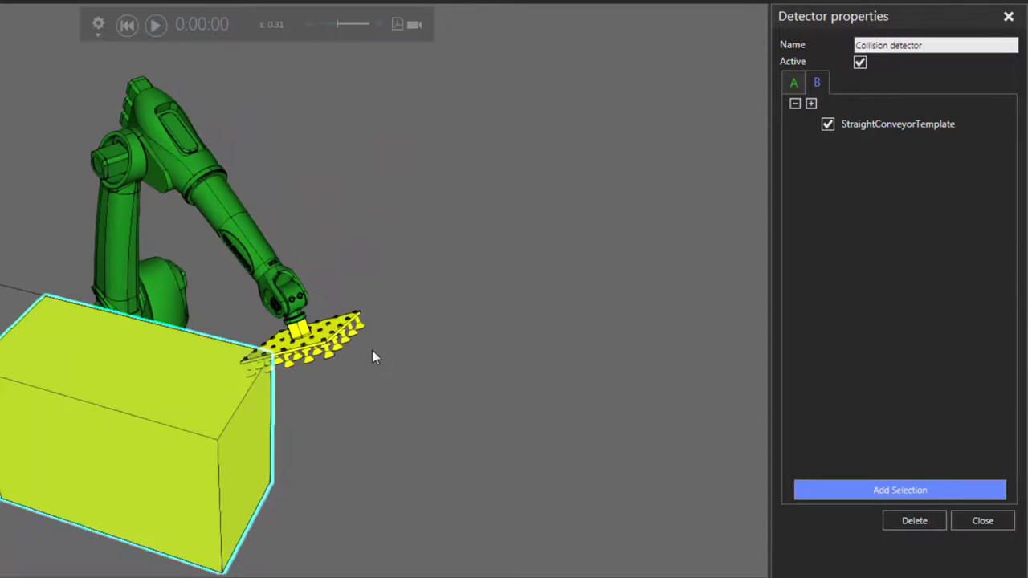
pyautogui.moveTo(325, 385); pyautogui.dragTo(340, 386, button='right')
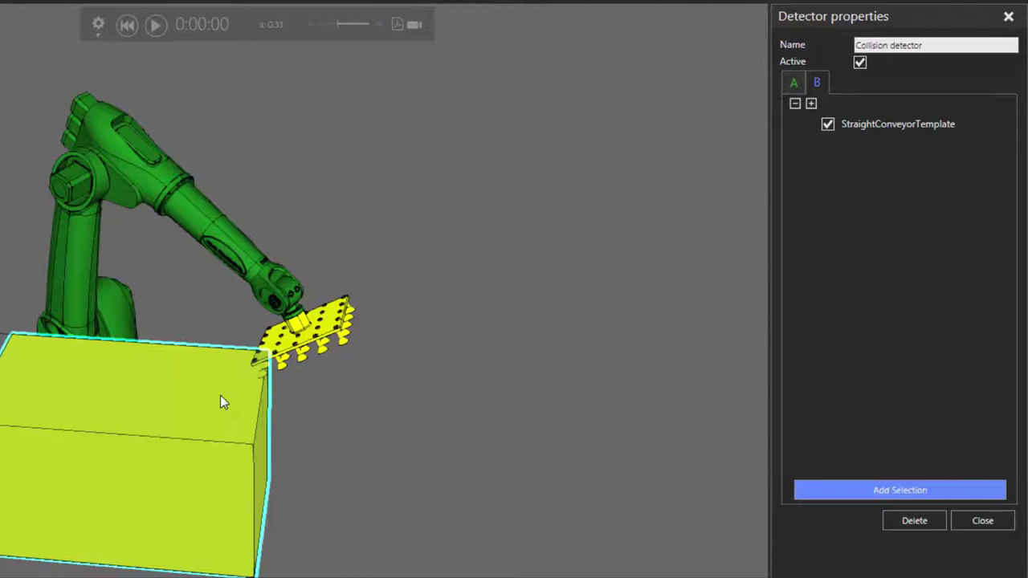
pyautogui.moveTo(307, 401); pyautogui.dragTo(312, 403, button='right')
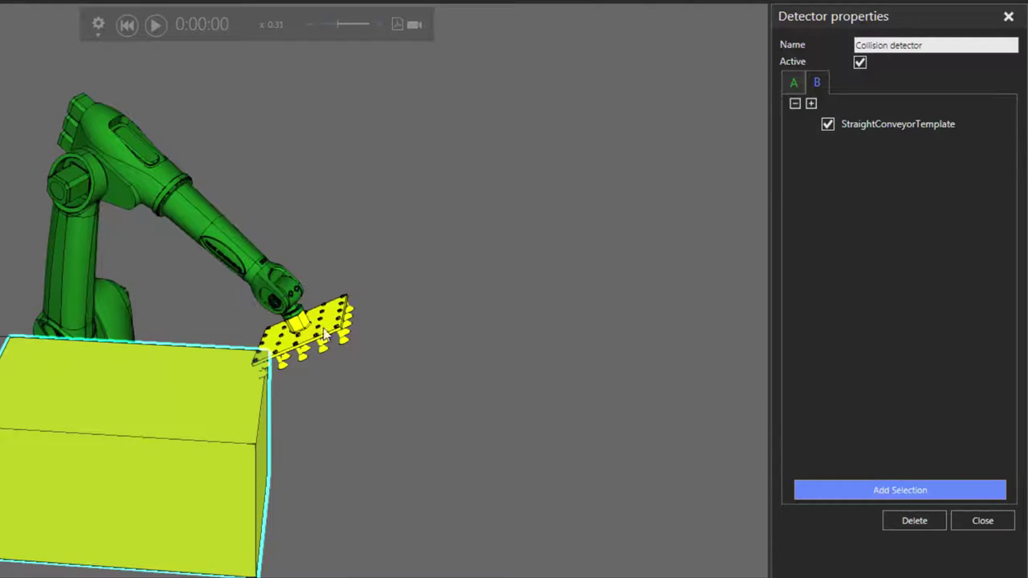
pyautogui.click(126, 25)
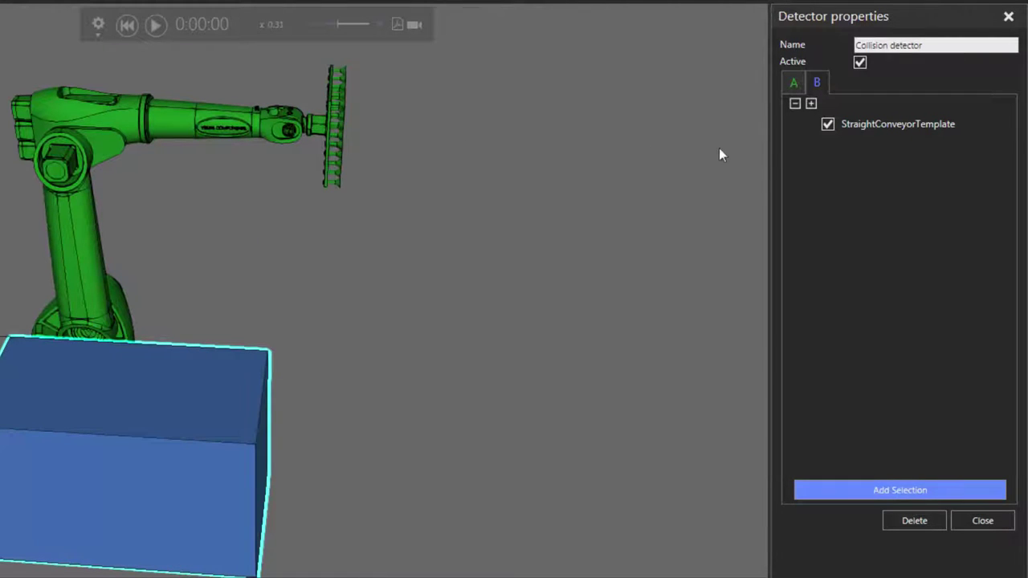
# - Exclude the SuctionGripper's root node from the A list and expand it to show GripperLink
pyautogui.click(795, 84)
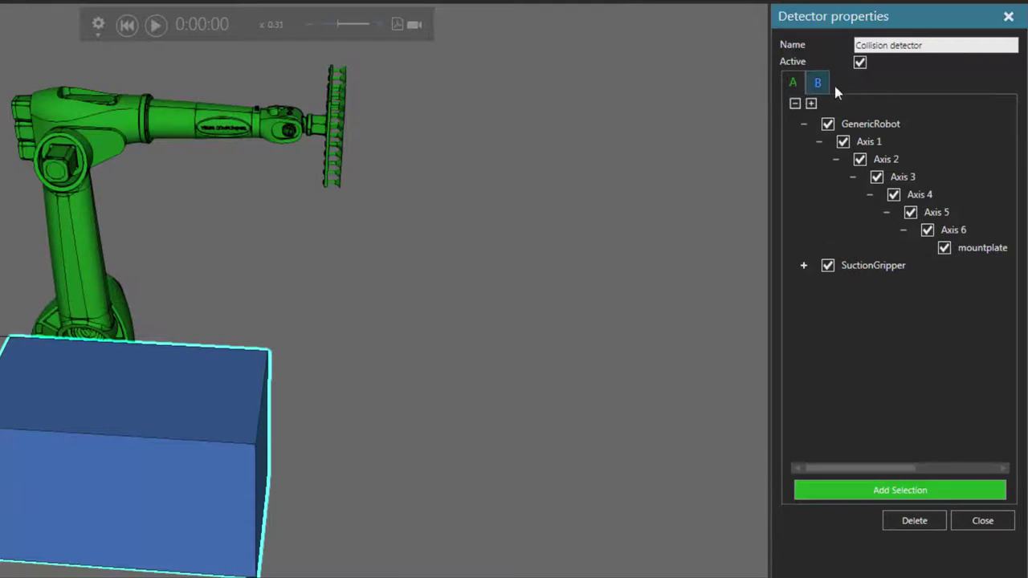
pyautogui.click(828, 266)
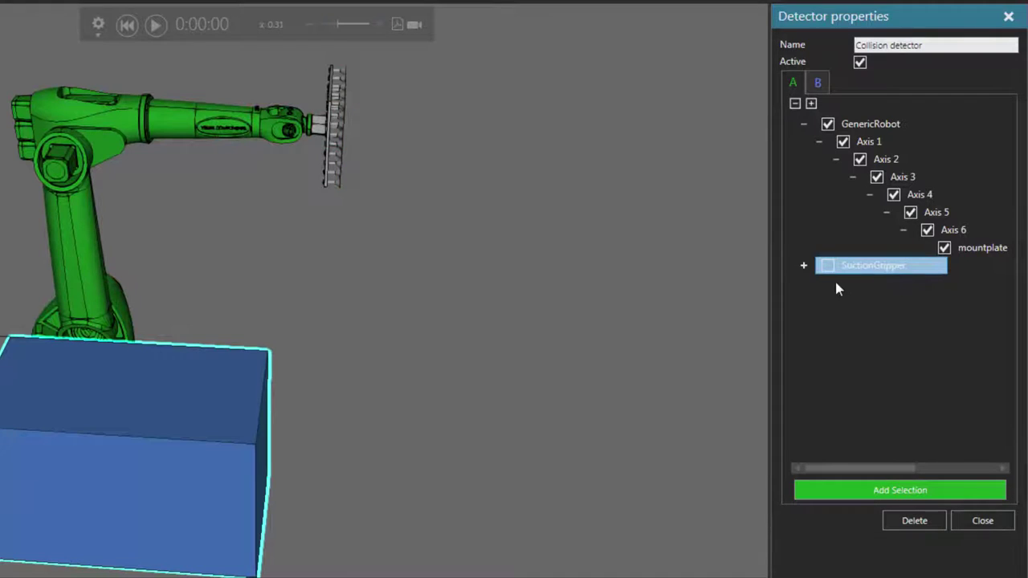
pyautogui.click(804, 265)
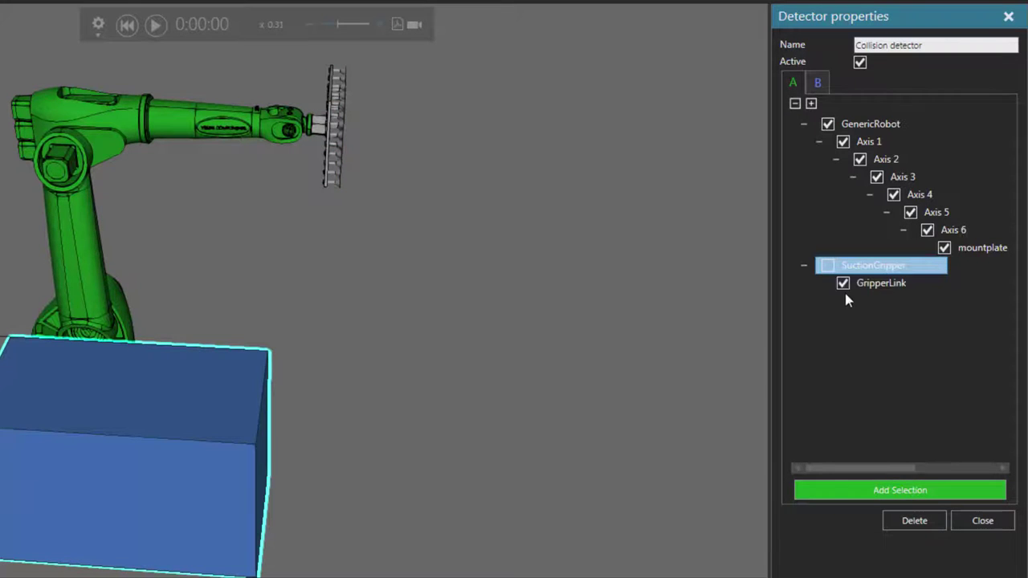
# - Run the simulation with the gripper's root node excluded, examine which robot part meets the conveyor, and reset
pyautogui.click(155, 25)
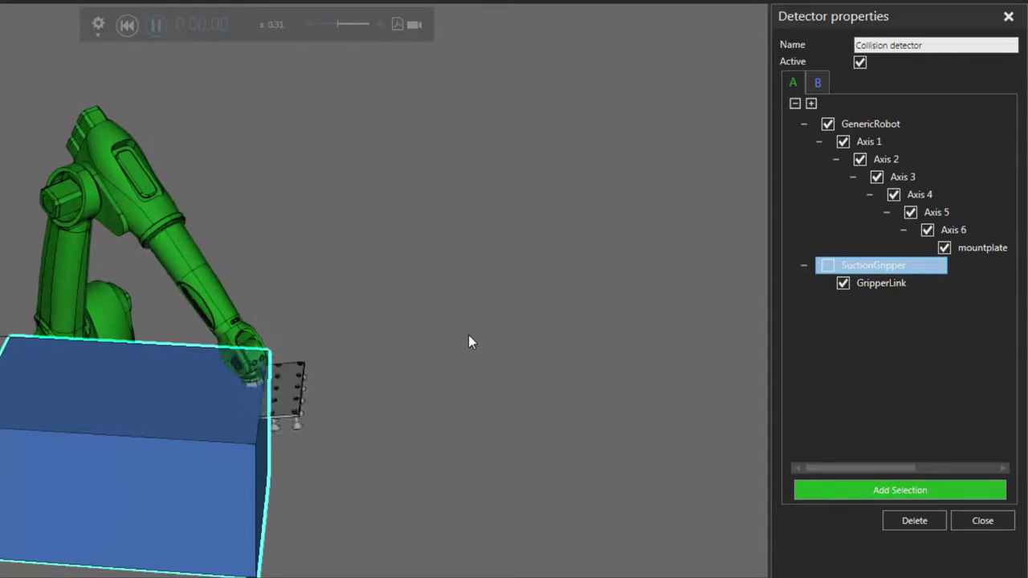
pyautogui.scroll(5, 312, 427)
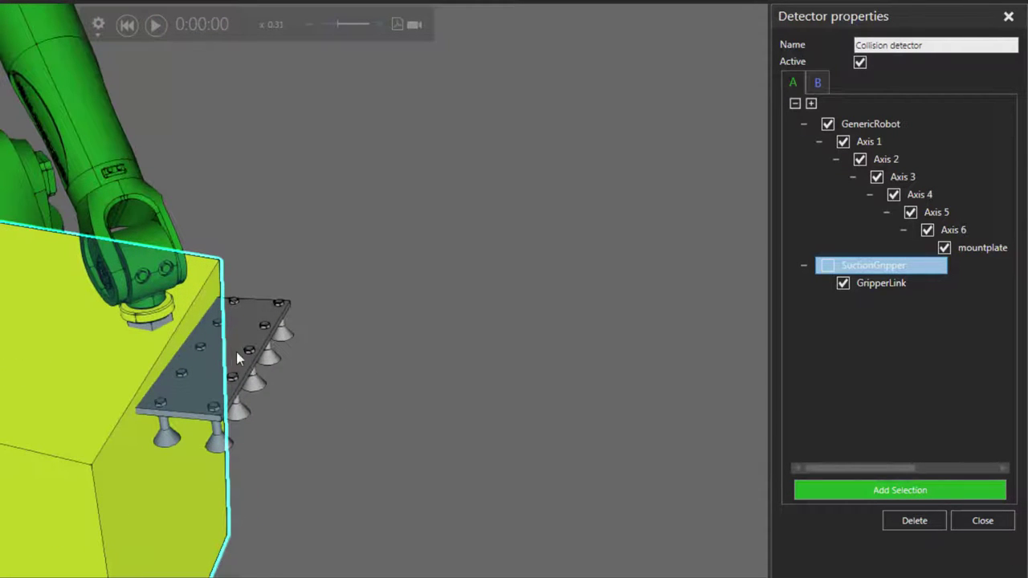
pyautogui.scroll(-3, 249, 354)
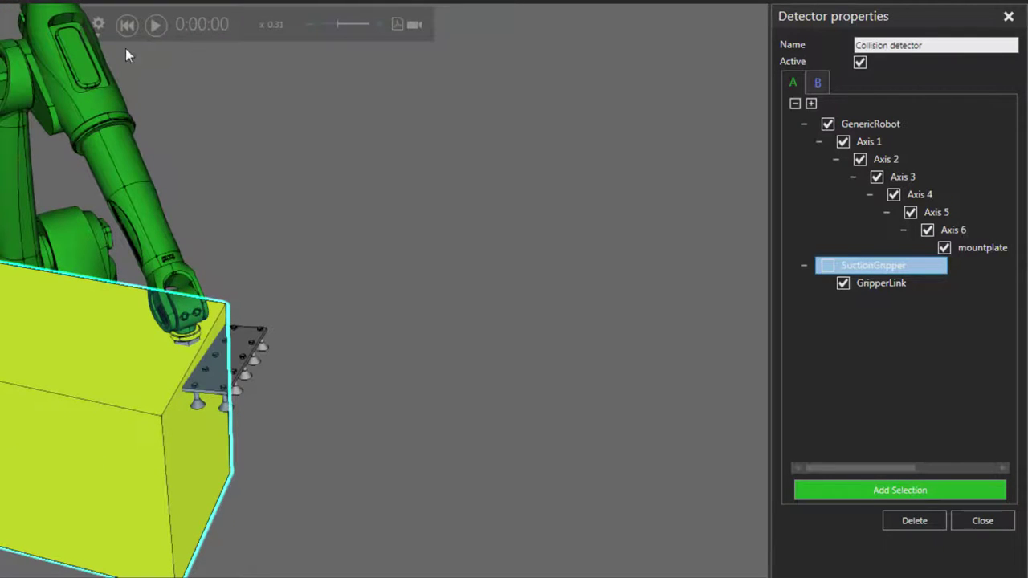
pyautogui.click(128, 26)
# - Exclude GripperLink, the mountplate and Axis 6 from the detector's A list
pyautogui.click(843, 282)
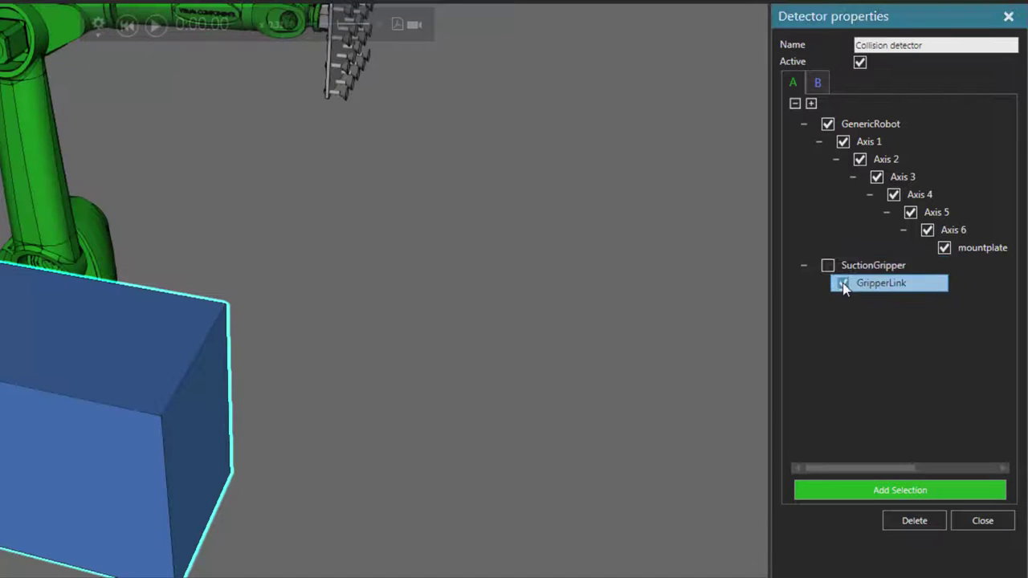
pyautogui.click(946, 249)
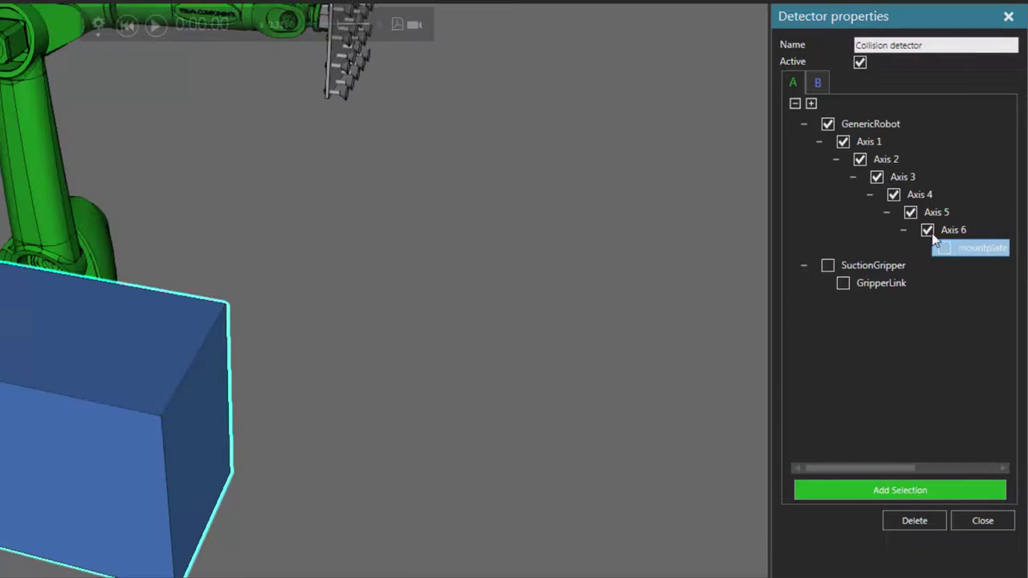
pyautogui.click(926, 230)
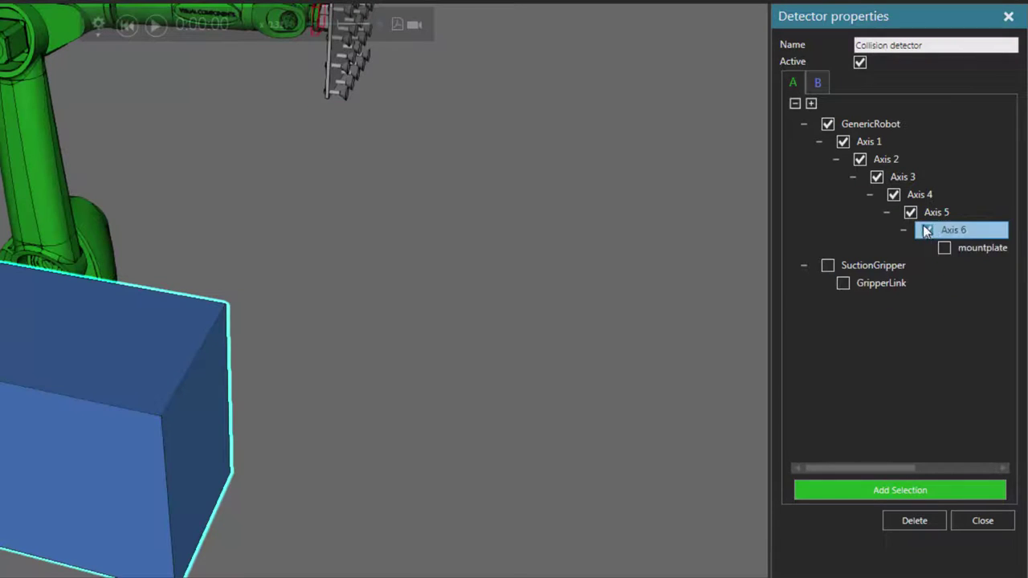
# - Simulate the motion with Axis 6 and the gripper excluded, inspect the wrist's contact with the conveyor, and reset
pyautogui.click(156, 34)
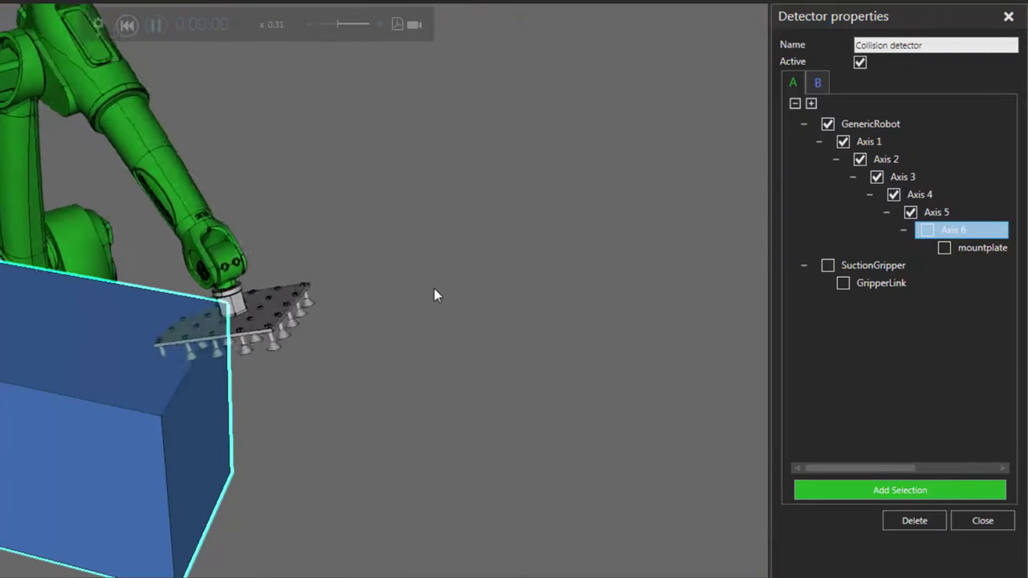
pyautogui.moveTo(335, 363); pyautogui.dragTo(337, 354, button='right')
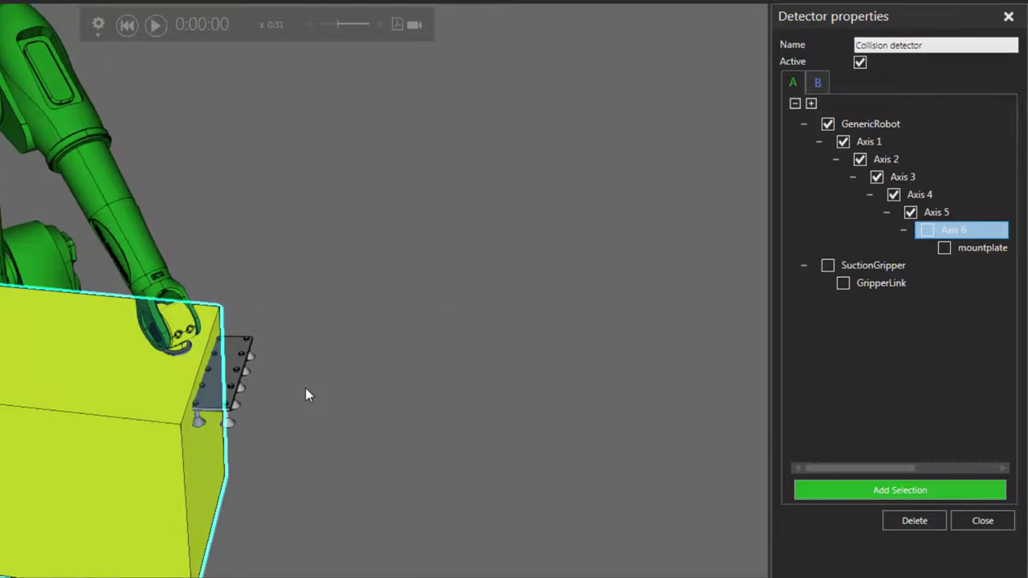
pyautogui.scroll(1, 235, 374)
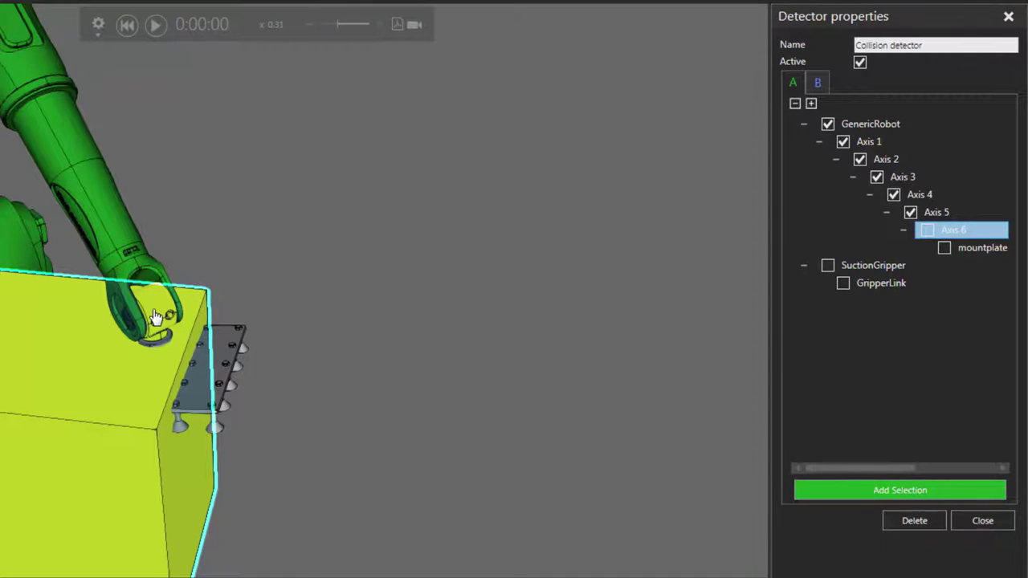
pyautogui.click(133, 29)
# - Exclude Axis 5 and Axis 4 from the A list and test the exclusion by running and resetting the simulation
pyautogui.click(910, 212)
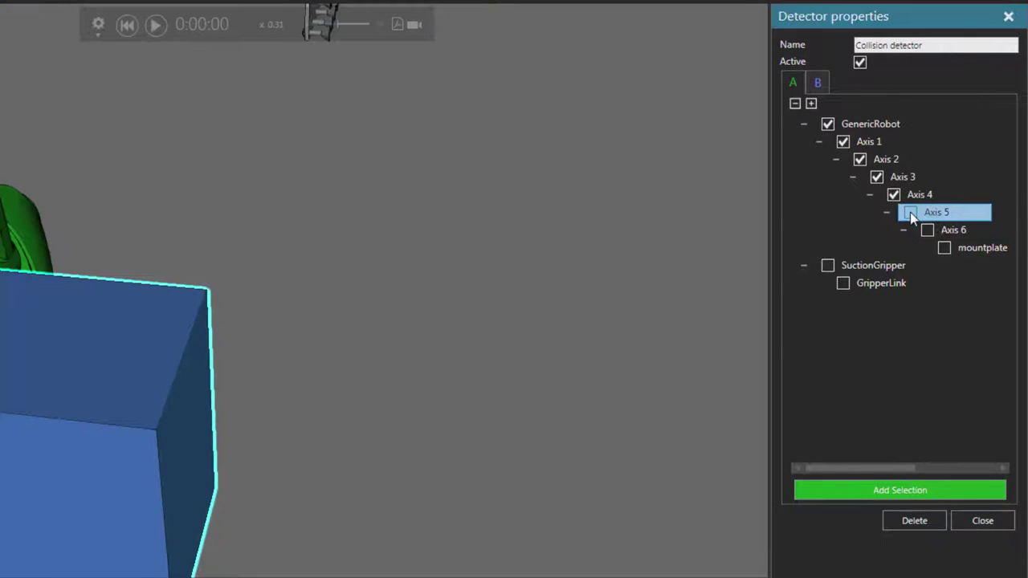
pyautogui.click(894, 196)
pyautogui.scroll(-1, 354, 224)
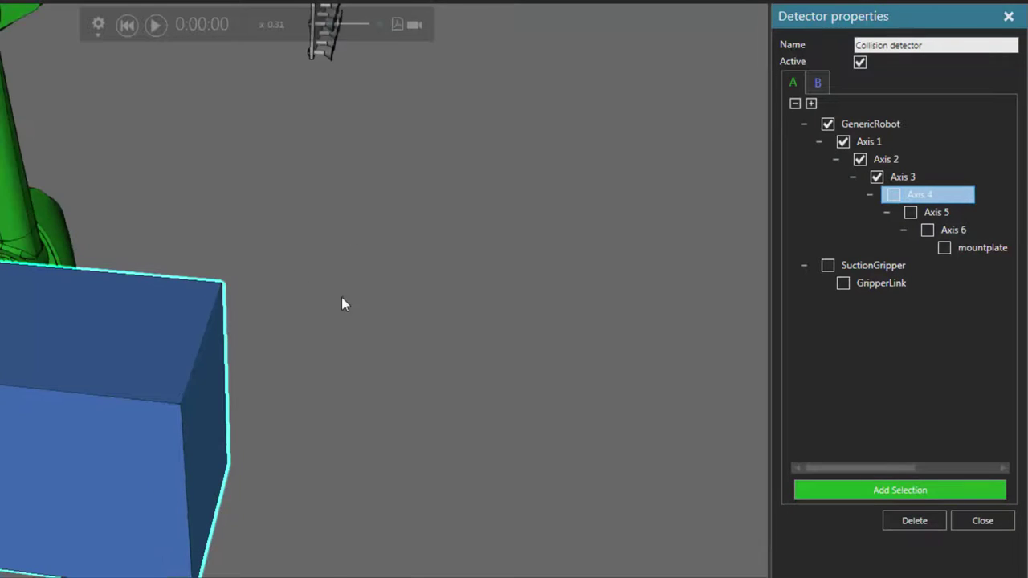
pyautogui.moveTo(342, 298); pyautogui.dragTo(482, 308, button='middle')
pyautogui.click(161, 31)
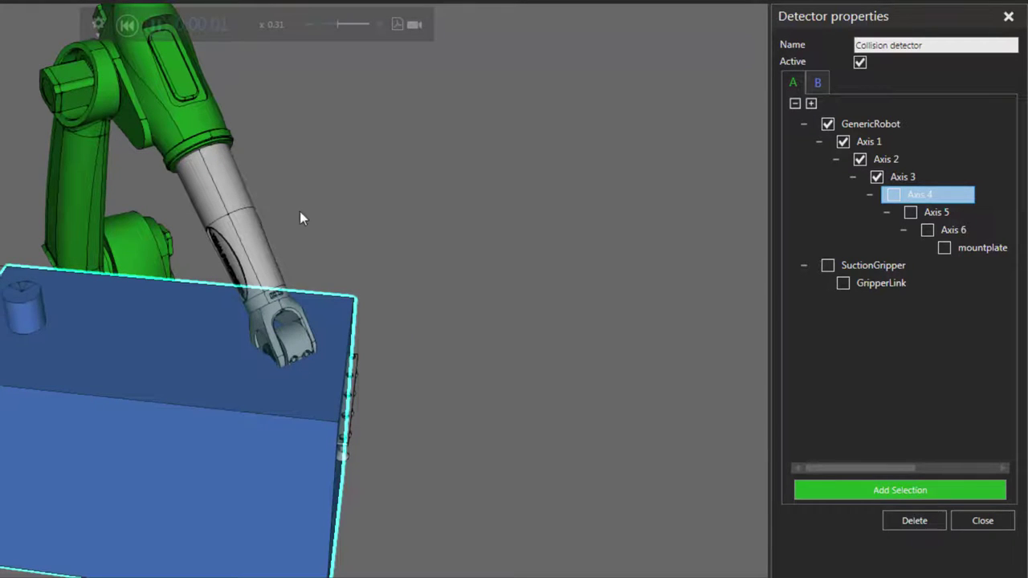
pyautogui.click(127, 25)
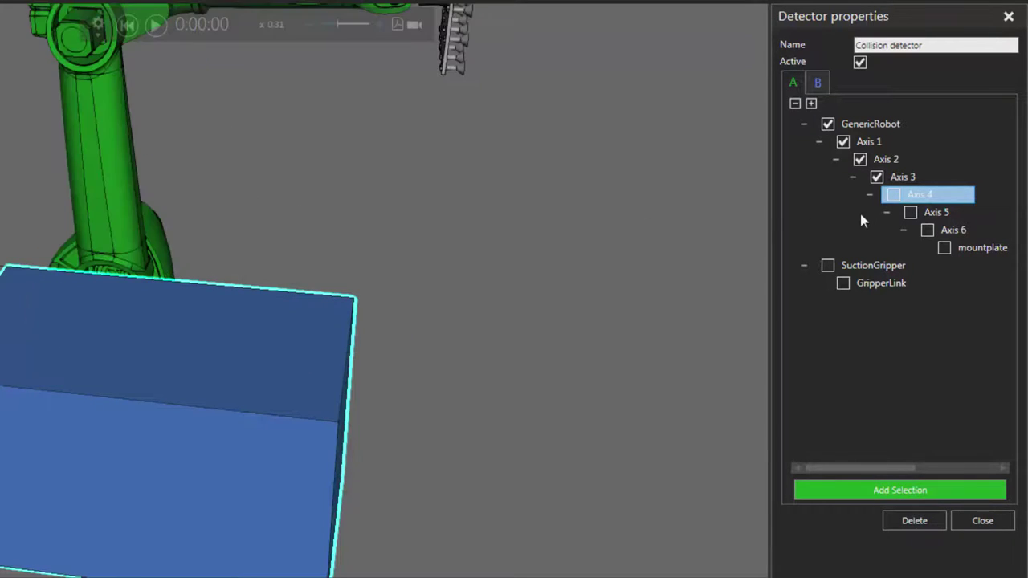
# - Include Axis 4 in the A list again, close the detector's properties, and check the detector among the collision detection options
pyautogui.click(893, 195)
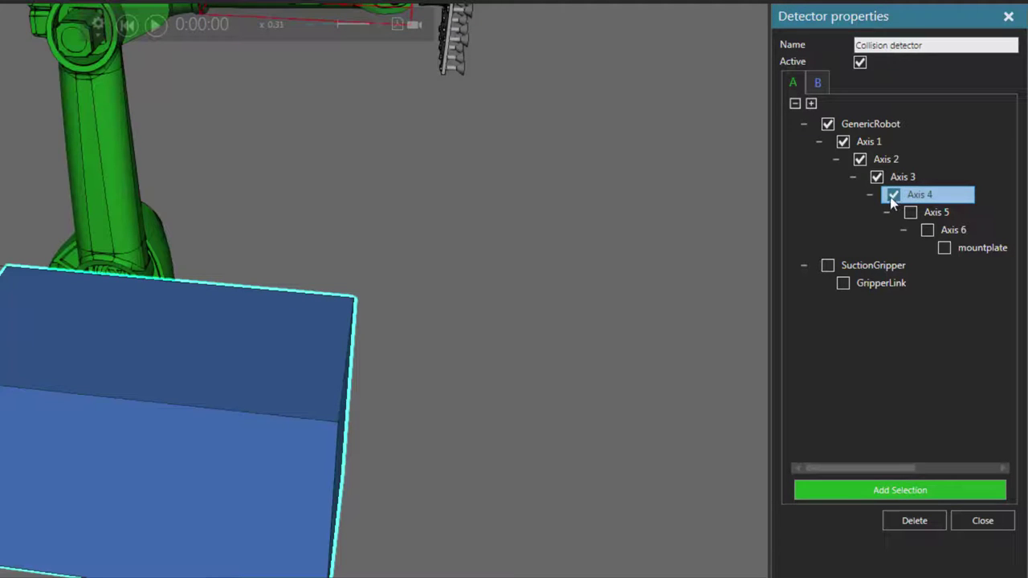
pyautogui.click(983, 522)
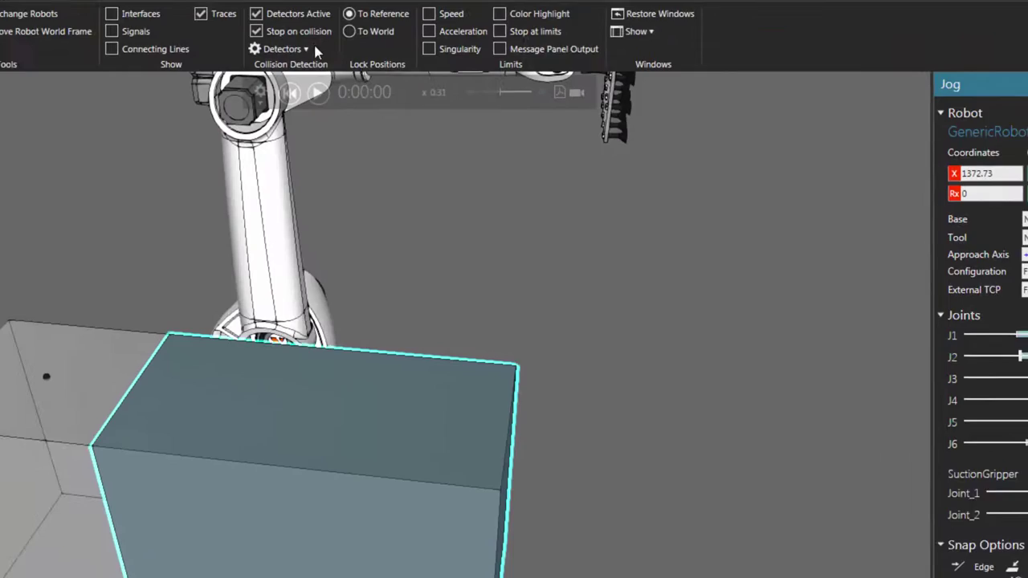
pyautogui.click(398, 89)
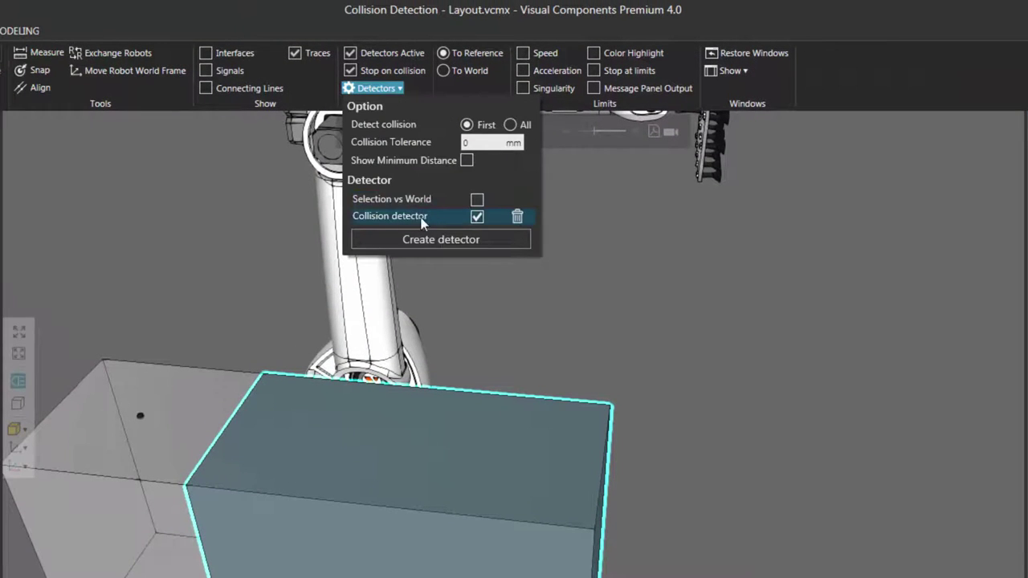
pyautogui.click(655, 291)
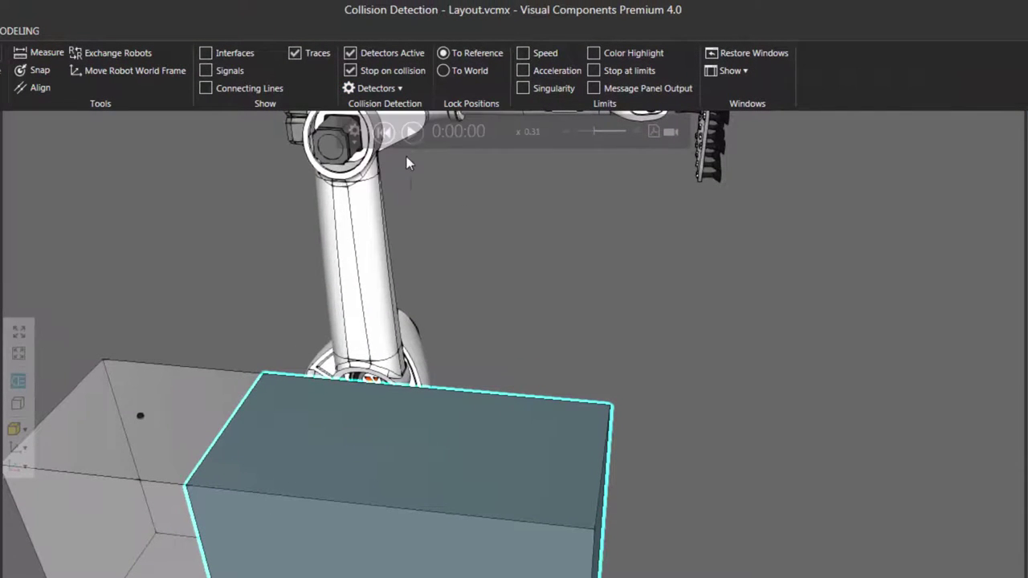
# - Simulate the robot motion with Axis 4 included in the collision check, and reset the simulation
pyautogui.click(410, 132)
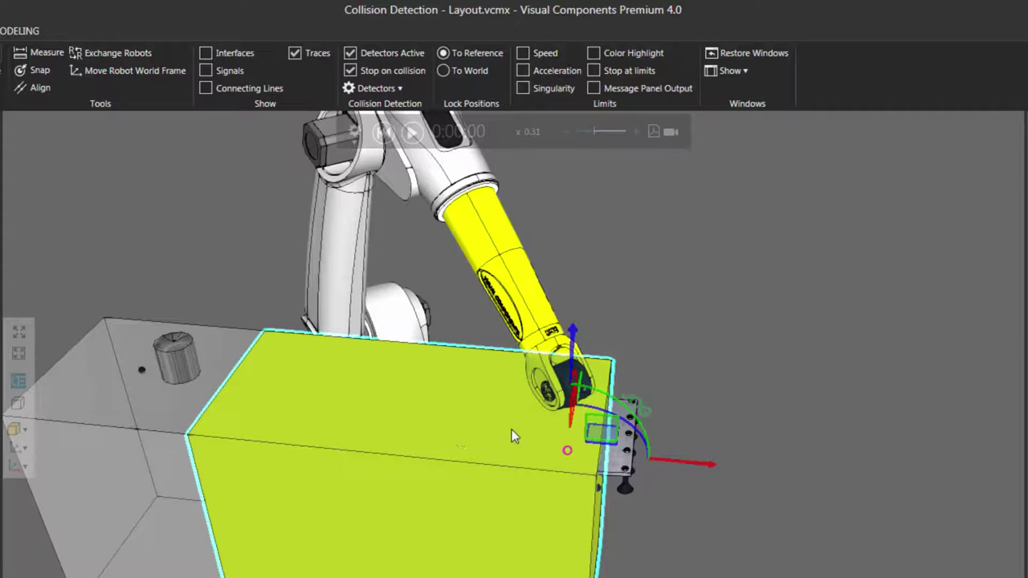
pyautogui.click(384, 132)
# - Create another collision detector from the selected conveyor and remove Feeder Template from its B list
pyautogui.click(399, 89)
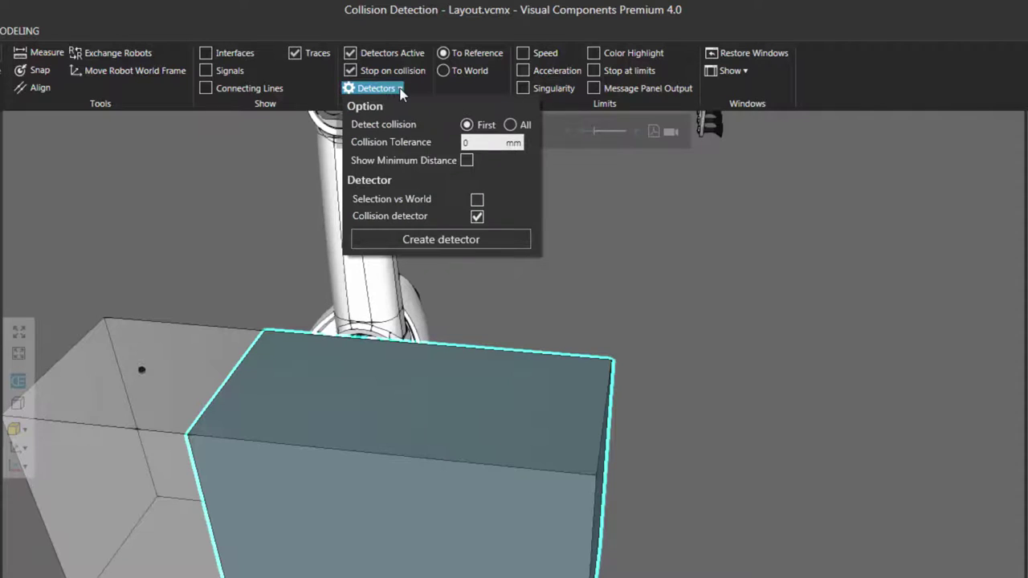
pyautogui.click(453, 241)
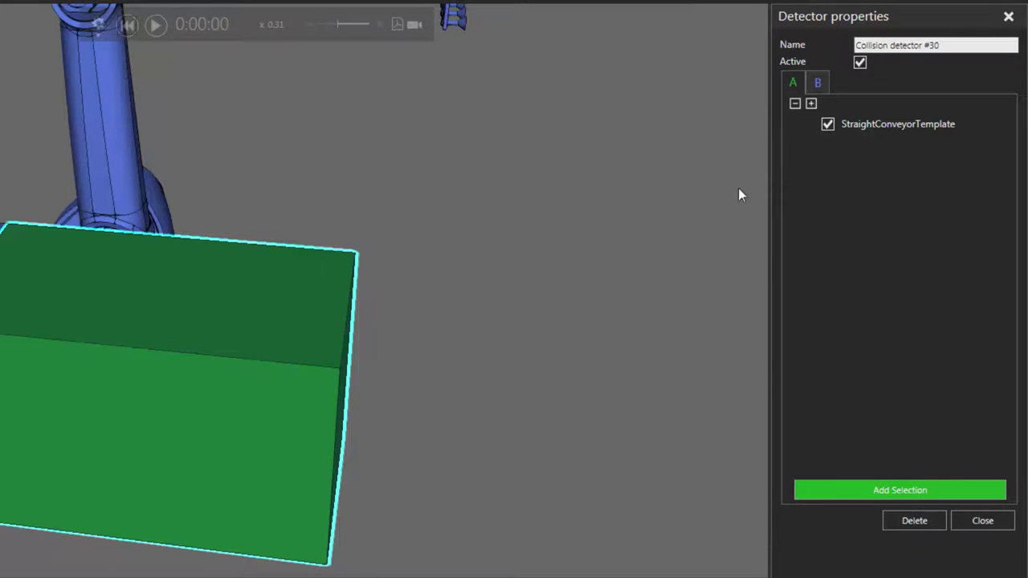
pyautogui.click(820, 87)
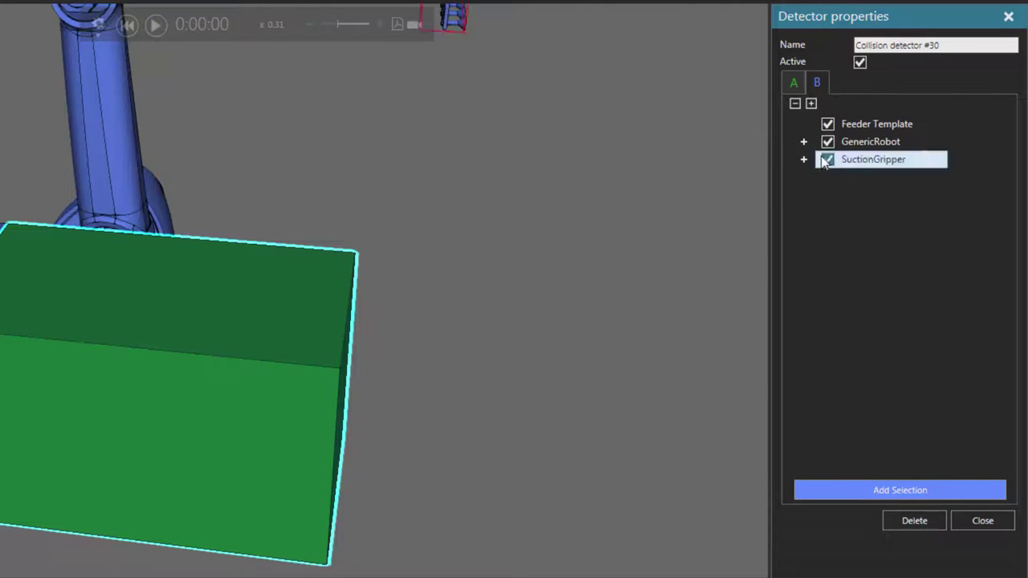
pyautogui.click(828, 125)
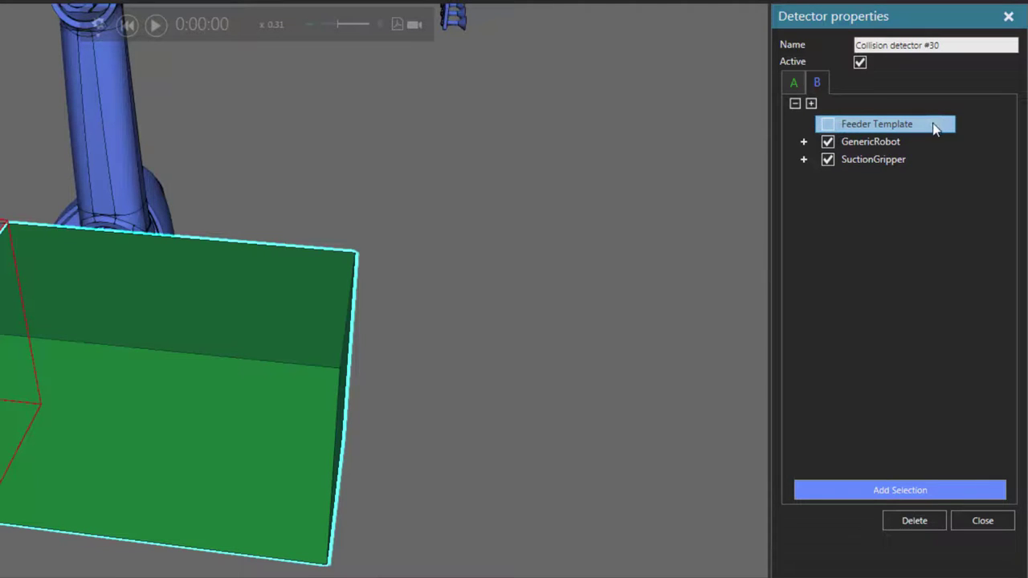
pyautogui.click(931, 125)
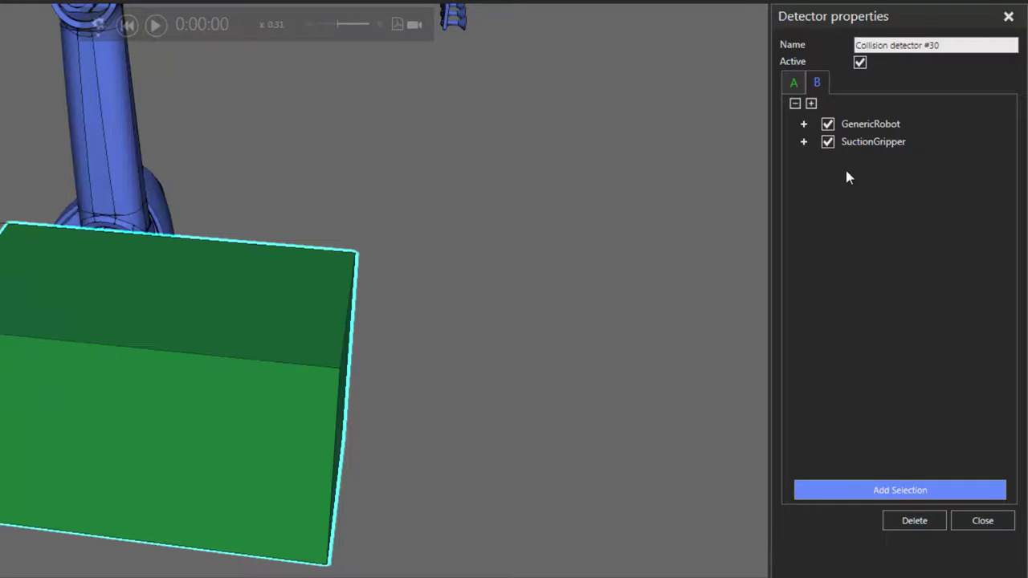
pyautogui.click(797, 84)
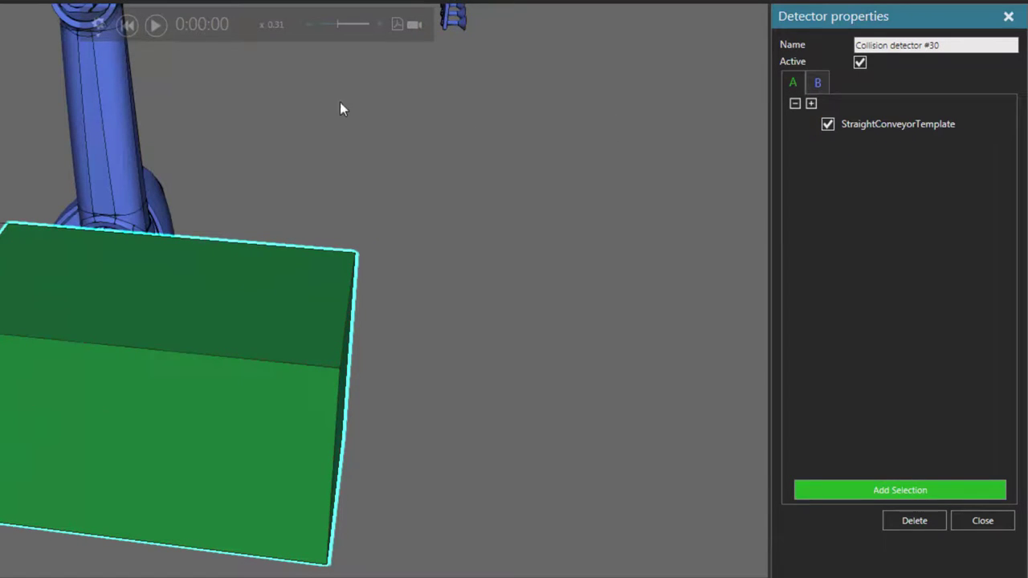
# - Run the simulation to test the conveyor detector, inspect the gripper's contact with the conveyor, and check which detectors are enabled
pyautogui.click(155, 25)
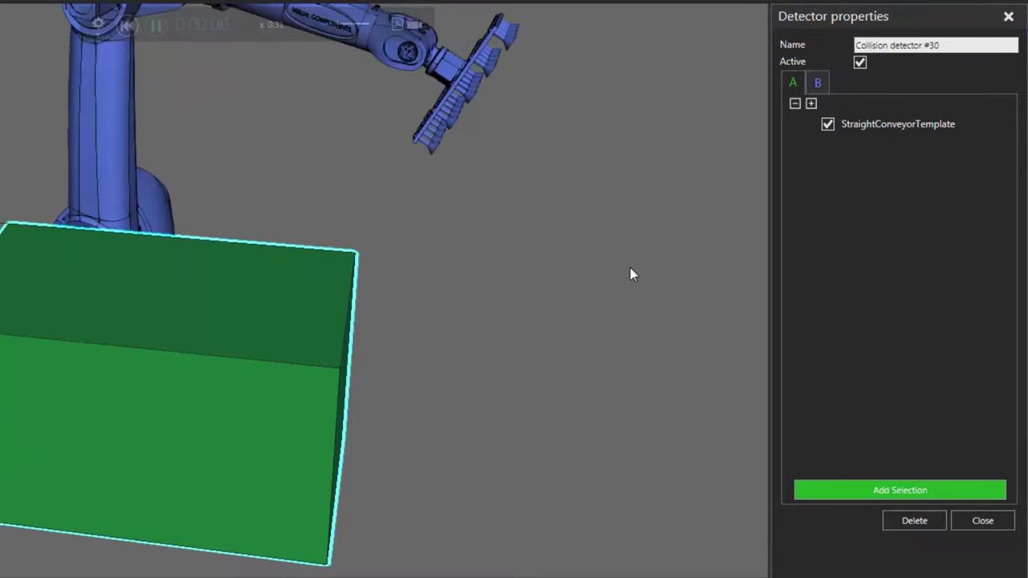
pyautogui.moveTo(505, 314); pyautogui.dragTo(403, 309, button='right')
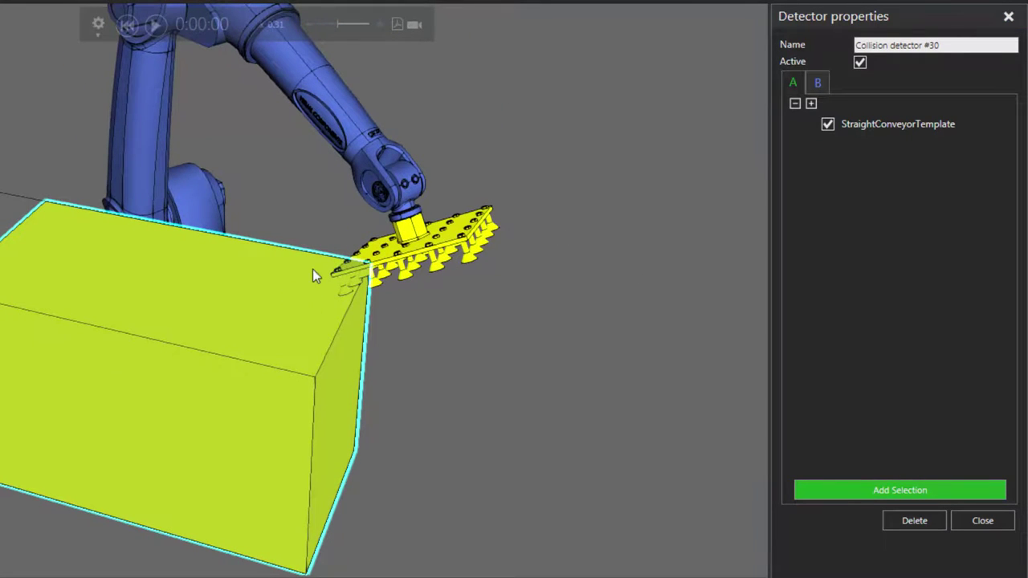
pyautogui.click(98, 24)
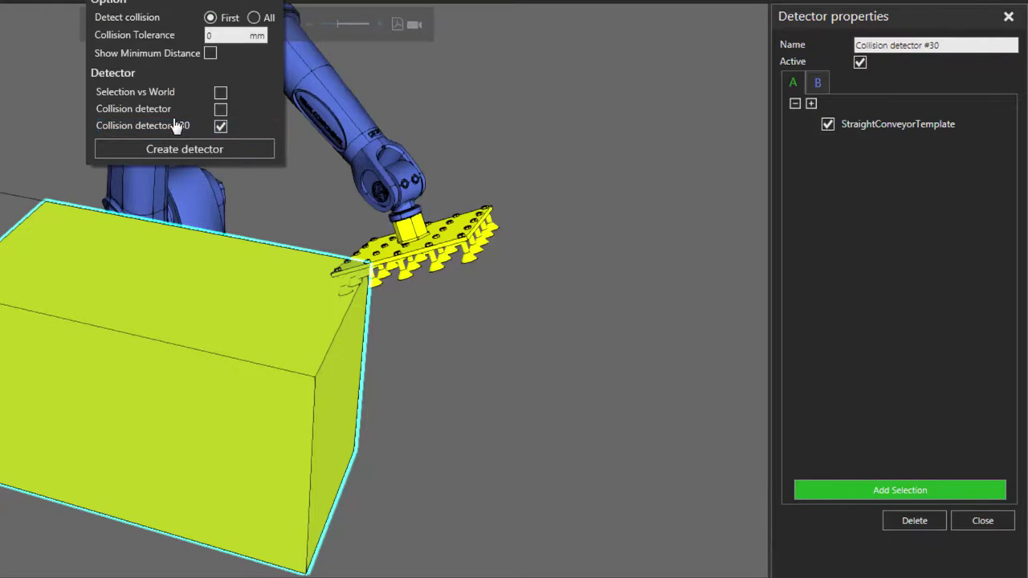
pyautogui.click(819, 2)
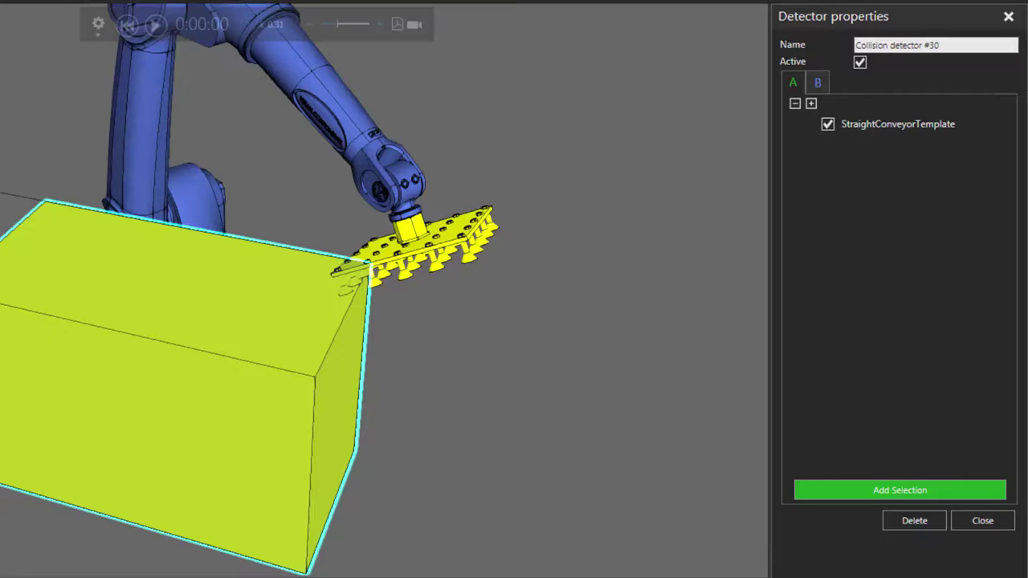
# - Rename the conveyor's detector to "Conveyor vs Robot + Gripper" and check its name in the detector list
pyautogui.moveTo(950, 56); pyautogui.dragTo(843, 62)
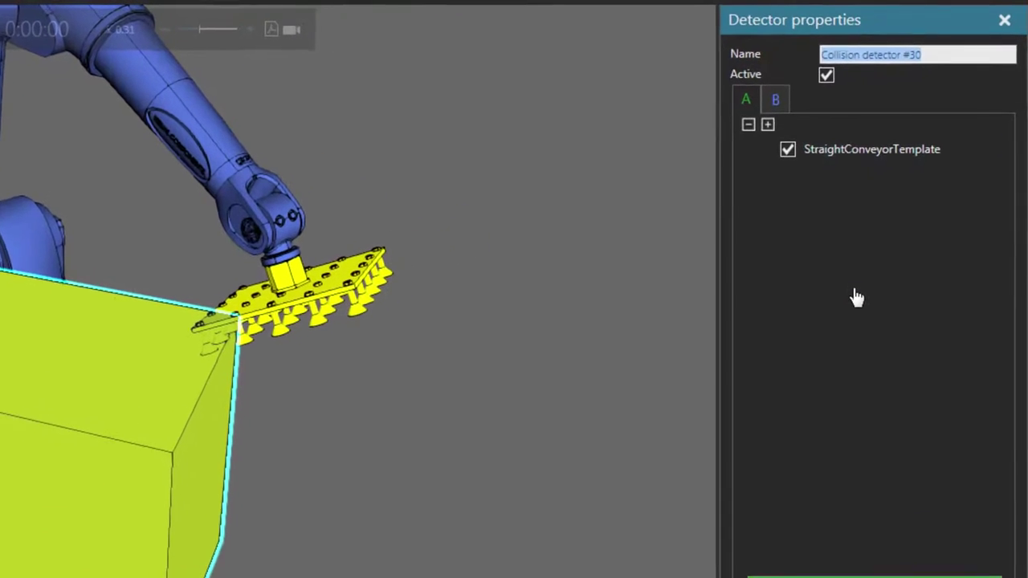
pyautogui.write('Conveyor')
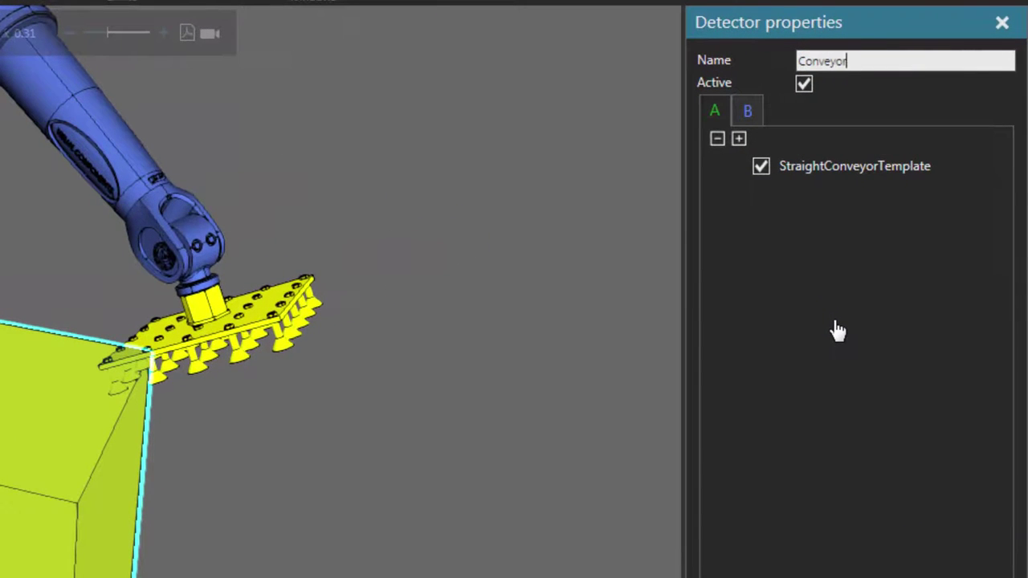
pyautogui.write(' vs Robot')
pyautogui.write('+ Gripper')
pyautogui.press('Return')
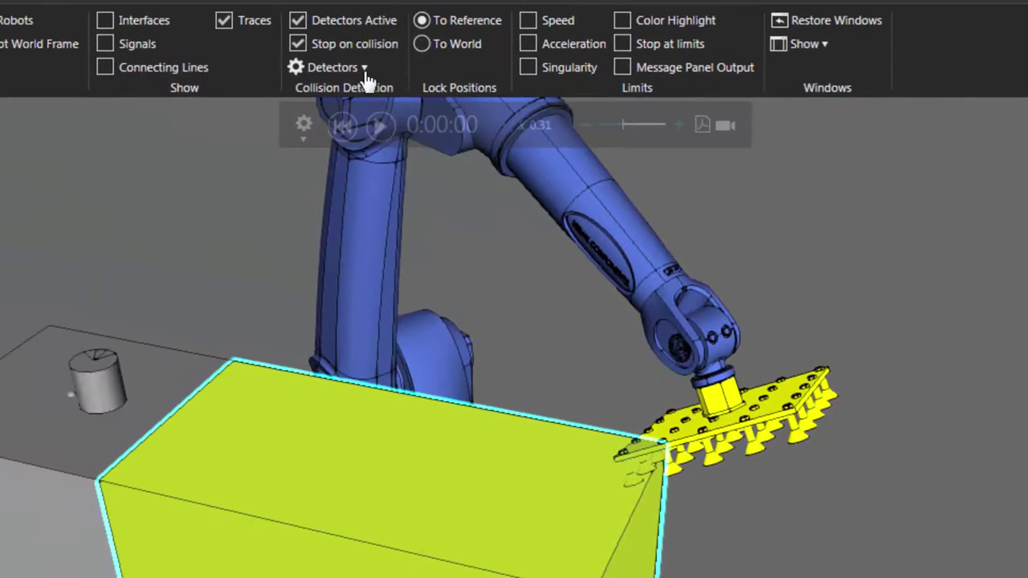
pyautogui.click(364, 69)
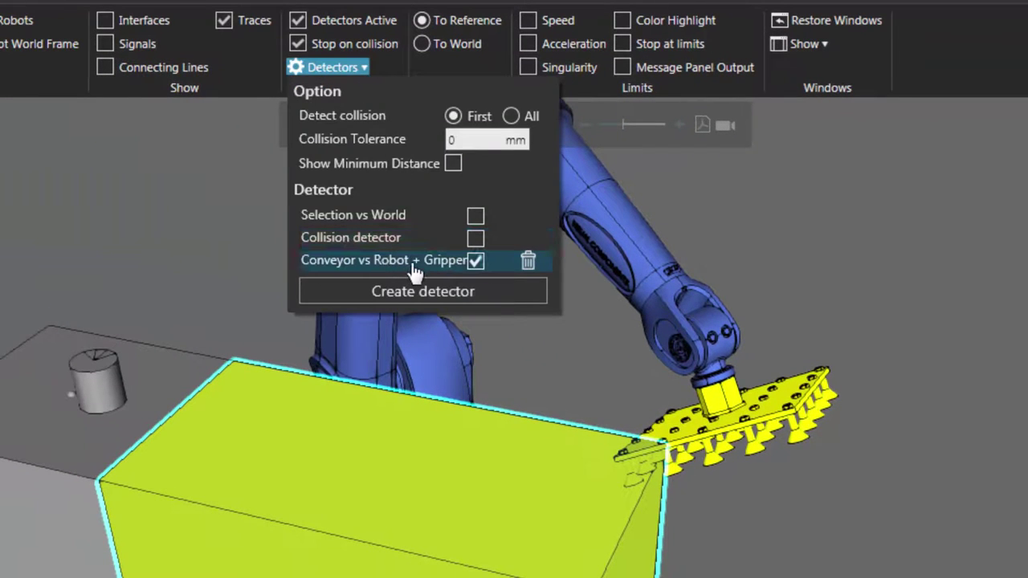
pyautogui.click(977, 104)
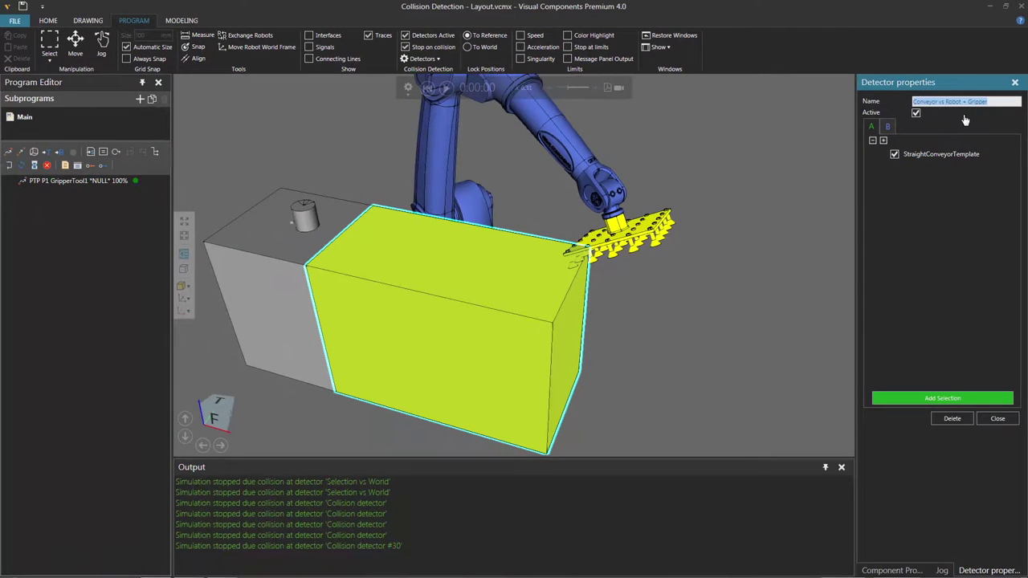
# - Reset the simulation so the robot is back at its start pose
pyautogui.click(429, 87)
pyautogui.scroll(-3, 632, 243)
pyautogui.moveTo(631, 243); pyautogui.dragTo(622, 273, button='middle')
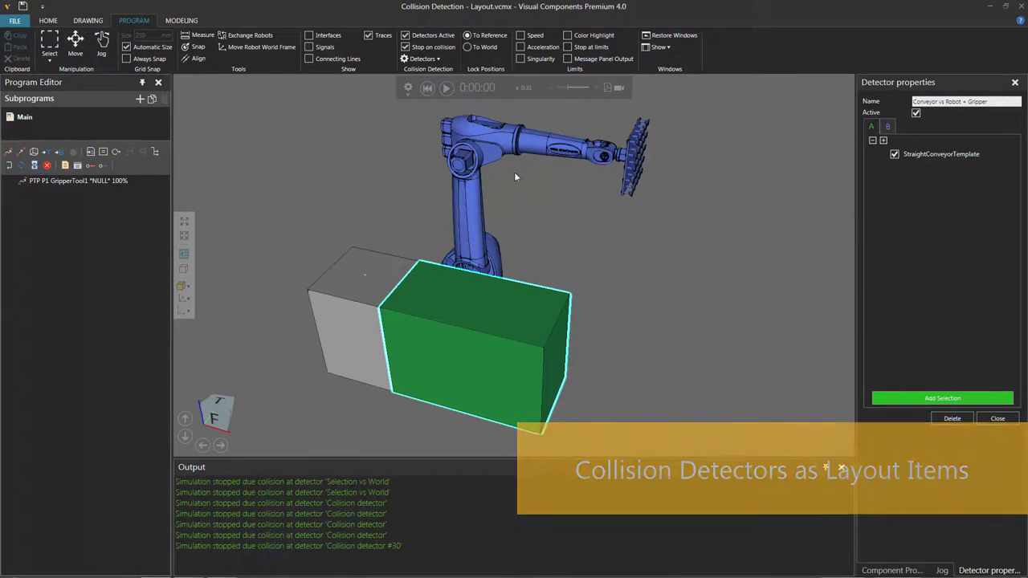
# - Close the detector's properties and save the layout with its collision detectors
pyautogui.click(996, 419)
pyautogui.click(559, 263)
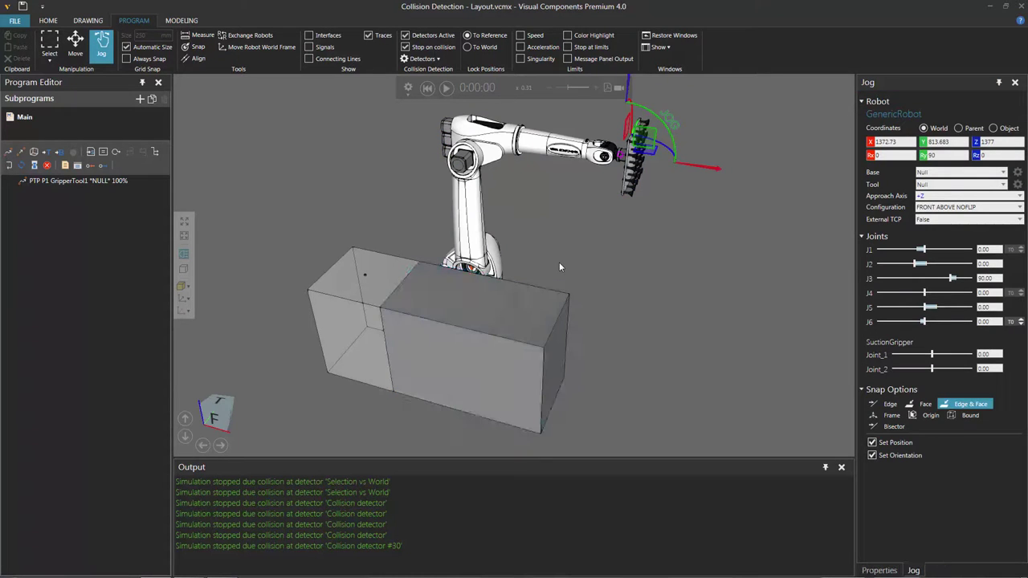
pyautogui.click(18, 23)
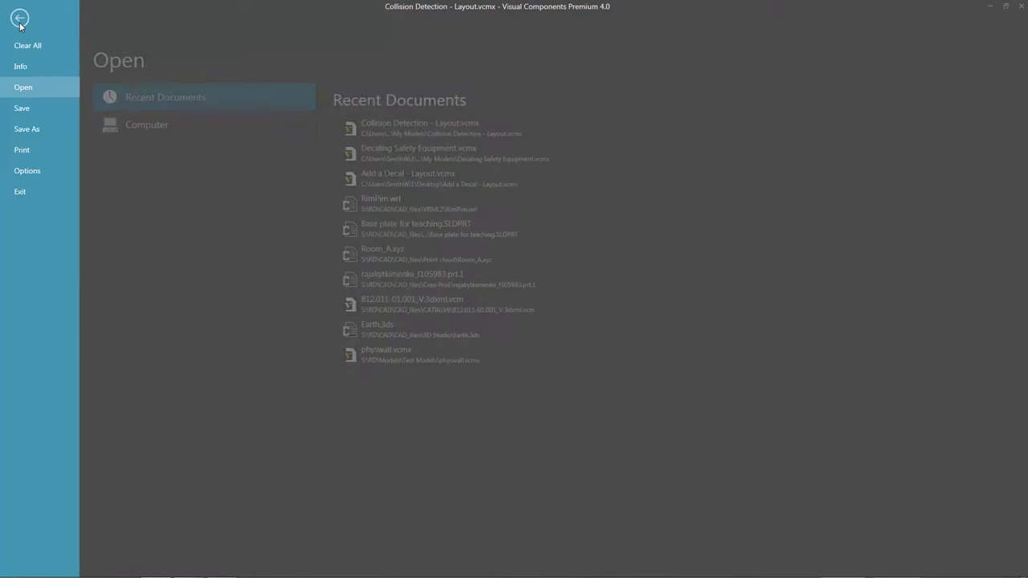
pyautogui.click(37, 111)
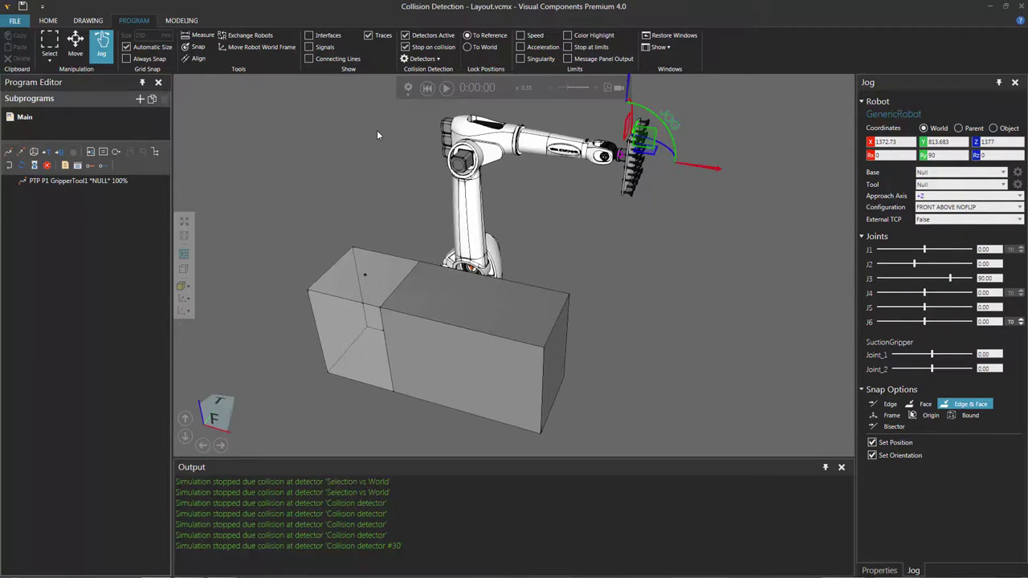
# - Clear all components from the 3D world and clear the Output messages
pyautogui.click(49, 21)
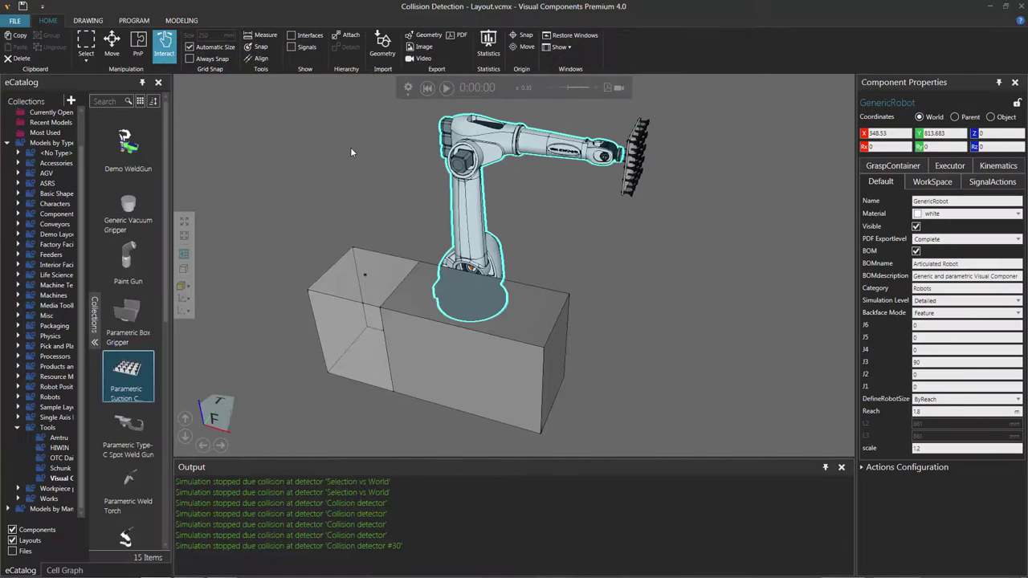
pyautogui.hotkey('ctrl', 'n')
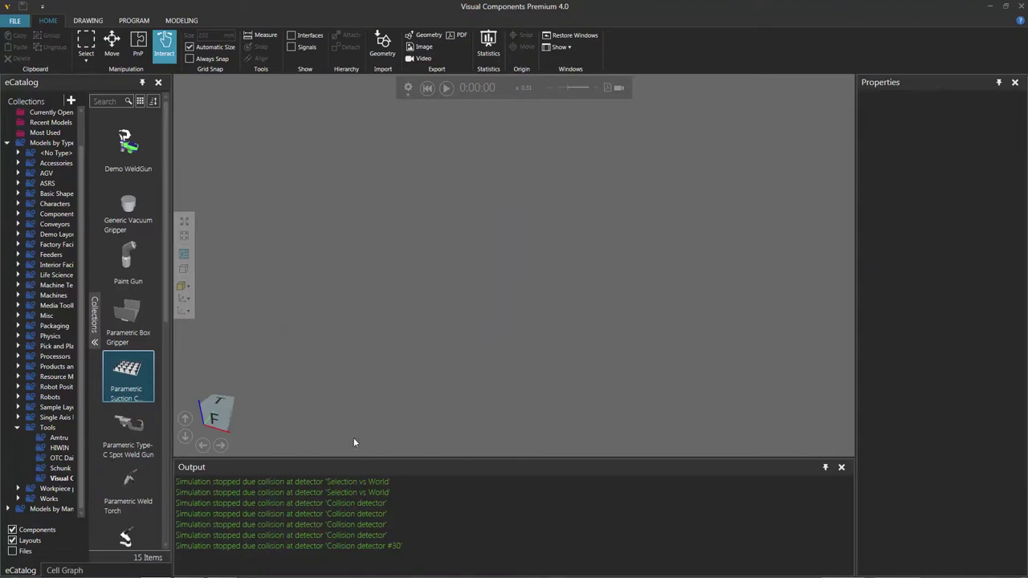
pyautogui.rightClick(368, 495)
pyautogui.click(390, 507)
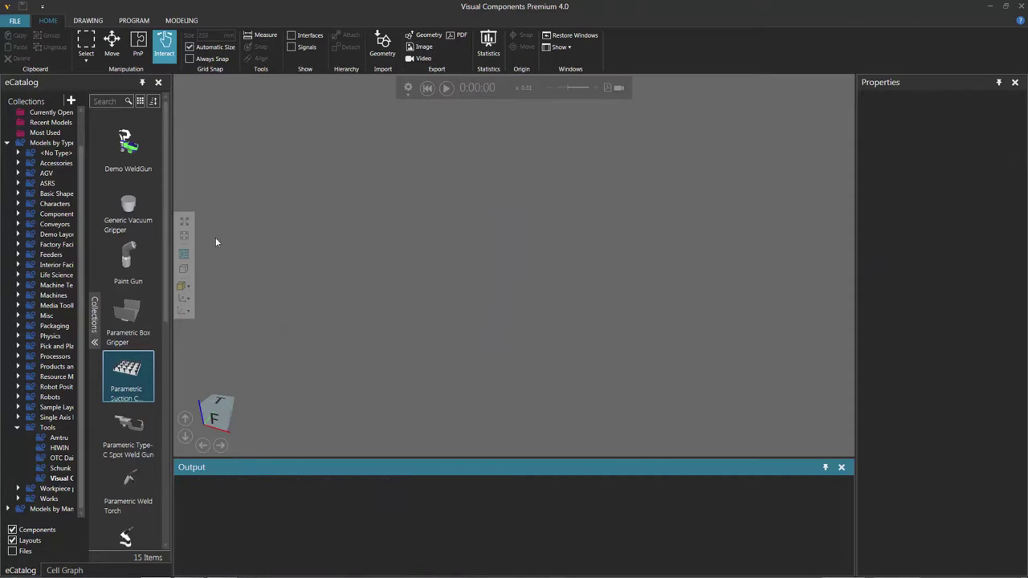
# - Open the saved Collision Detection layout from the My Models collection in the 3D world
pyautogui.scroll(1, 80, 128)
pyautogui.click(56, 137)
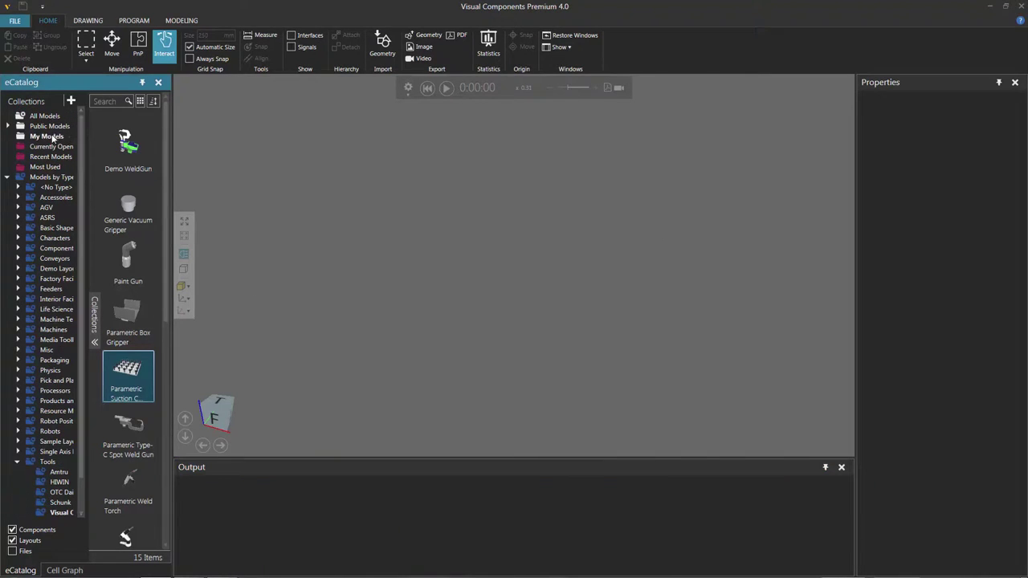
pyautogui.click(126, 157)
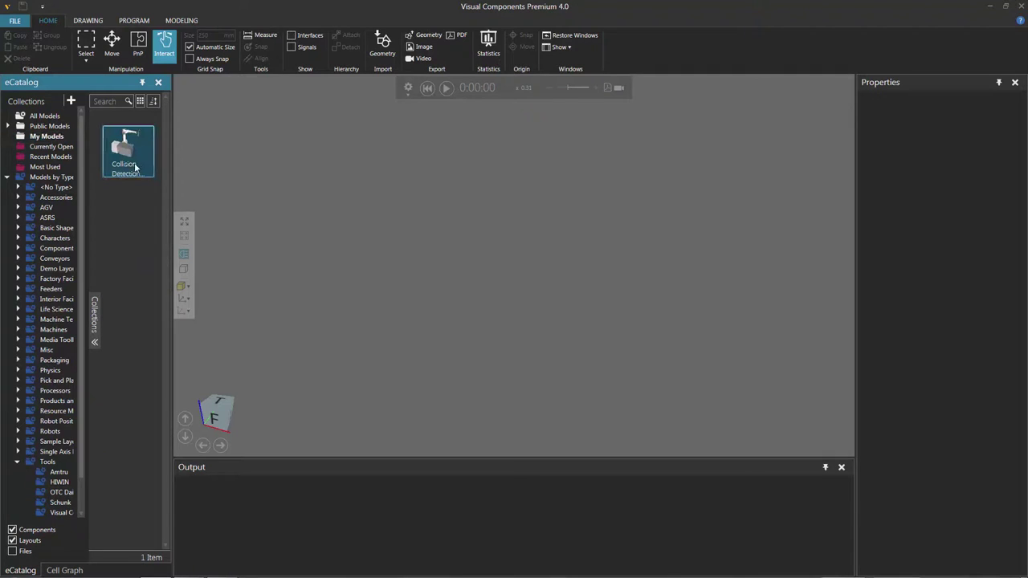
pyautogui.moveTo(126, 157); pyautogui.dragTo(433, 233)
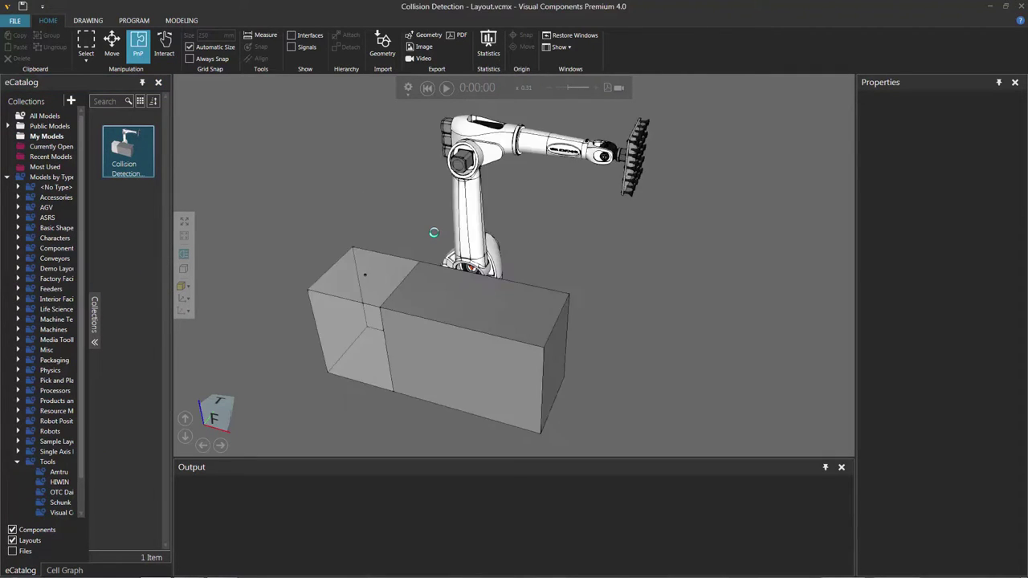
# - Run the simulation in the reopened layout and inspect the gripper's contact with the conveyor
pyautogui.click(445, 91)
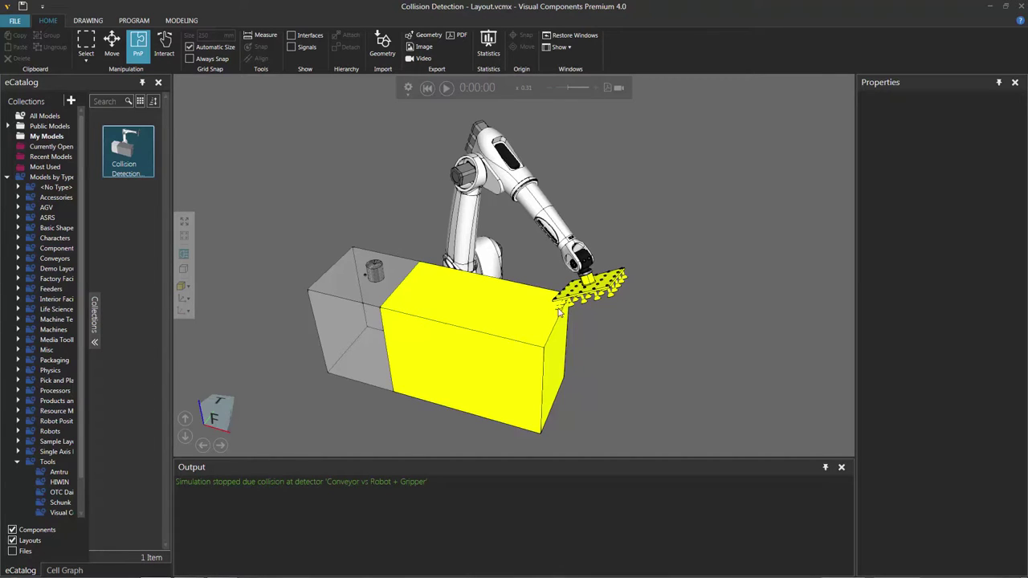
pyautogui.moveTo(577, 320); pyautogui.dragTo(586, 323, button='right')
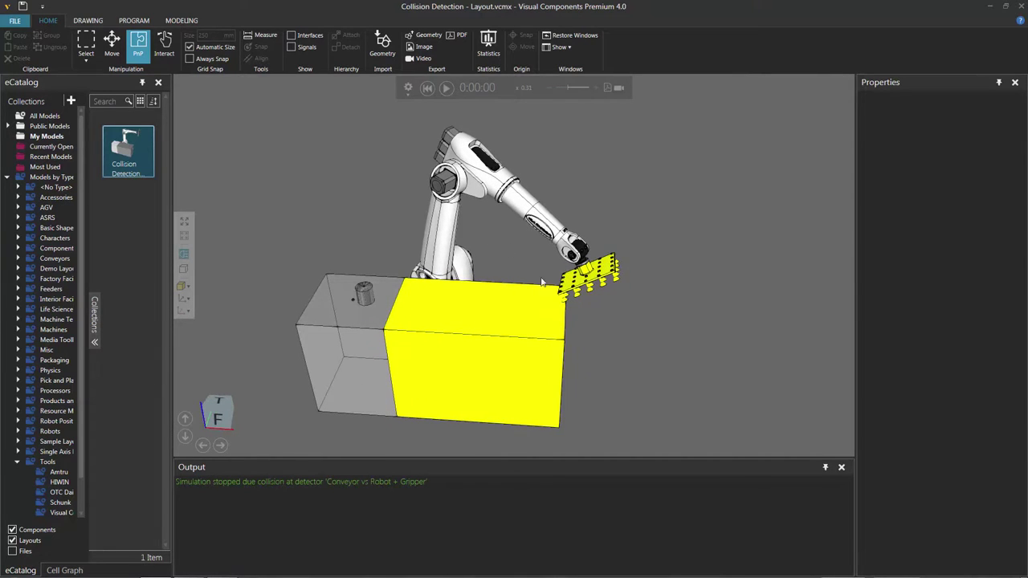
# - Review the detectors stored in the layout and turn off Detectors Active for collision detection
pyautogui.click(138, 21)
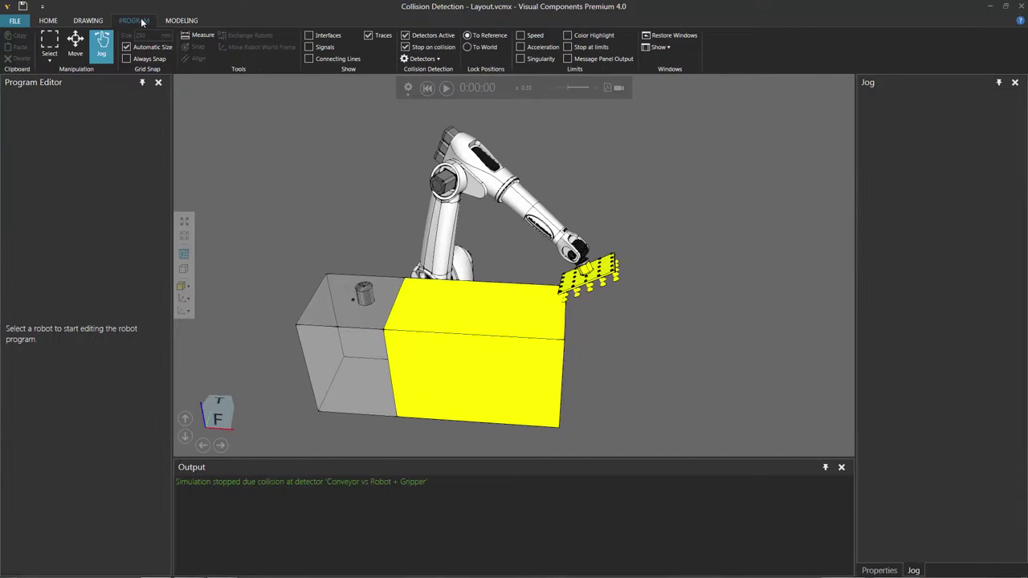
pyautogui.click(440, 61)
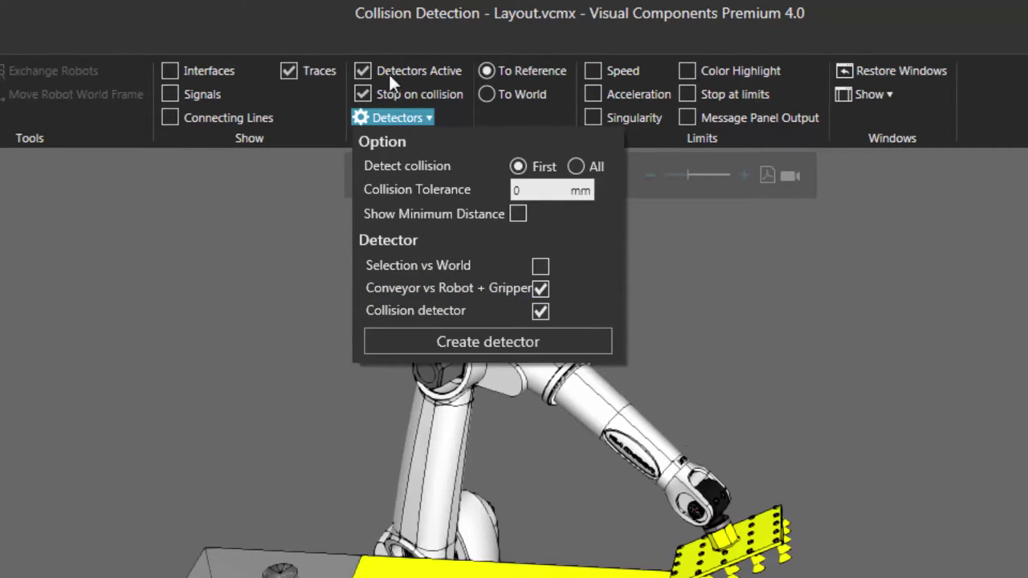
pyautogui.click(714, 341)
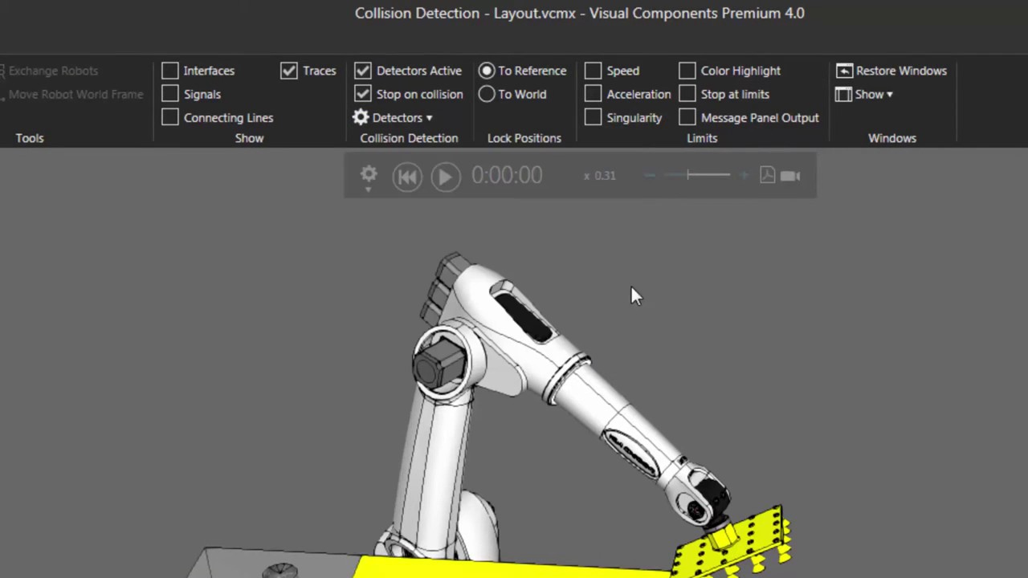
pyautogui.click(365, 72)
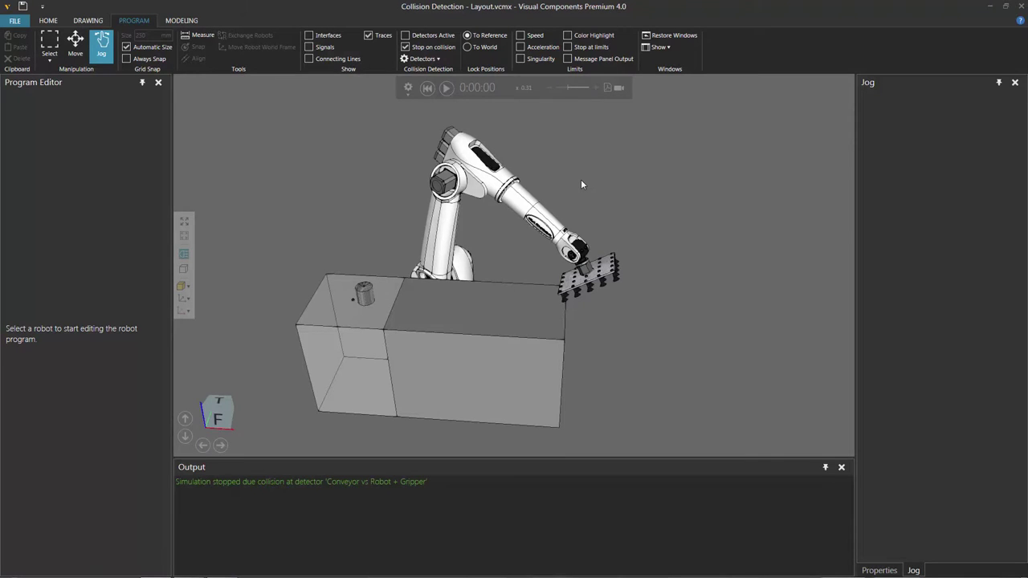
# - Clear the 3D world and load the Collision Detection layout again from My Models
pyautogui.hotkey('ctrl', 'n')
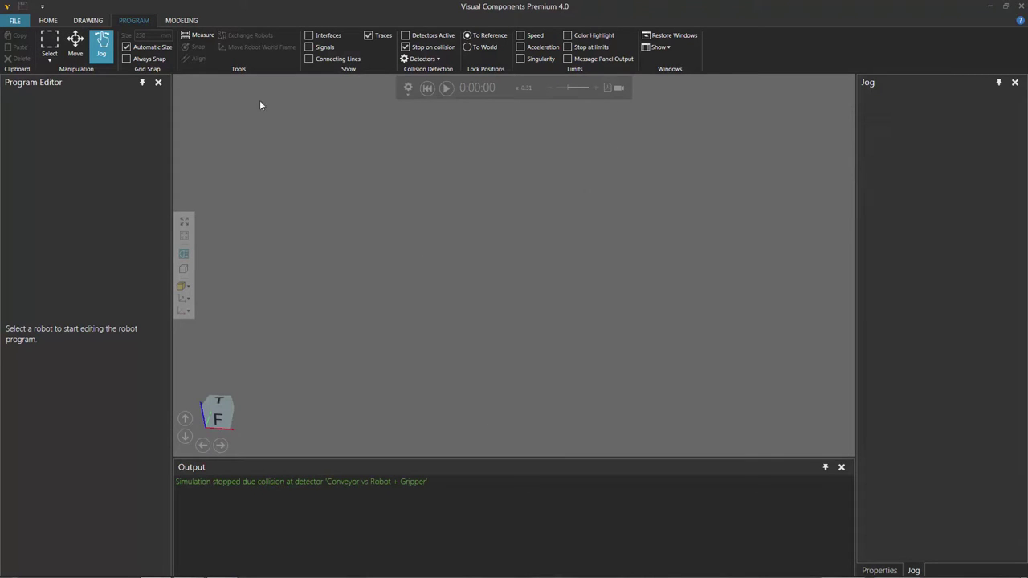
pyautogui.click(48, 20)
pyautogui.moveTo(393, 225); pyautogui.dragTo(471, 253)
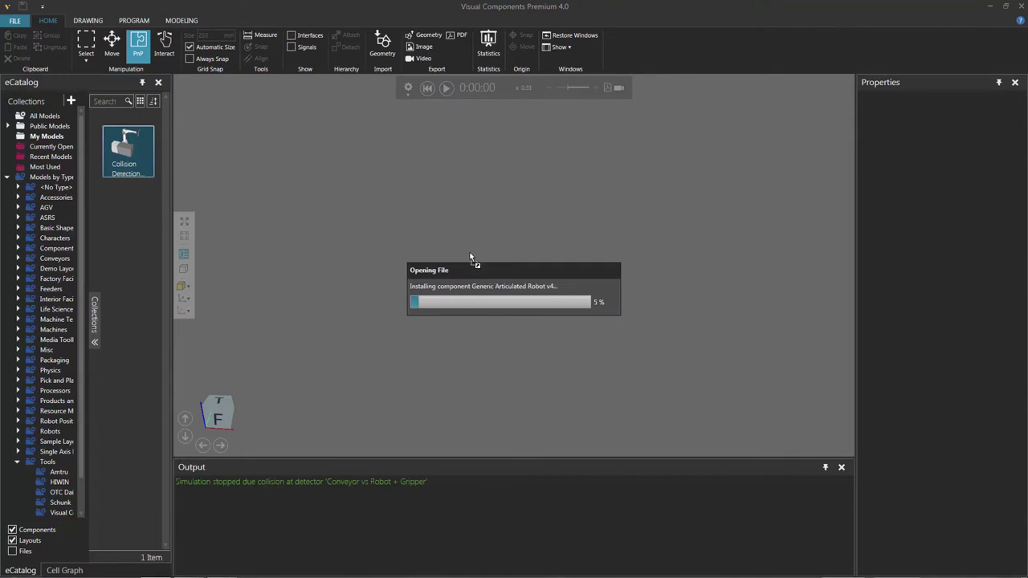
# - Check the reloaded layout's detector list, and run and reset the simulation with Detectors Active turned off
pyautogui.click(133, 20)
pyautogui.click(426, 59)
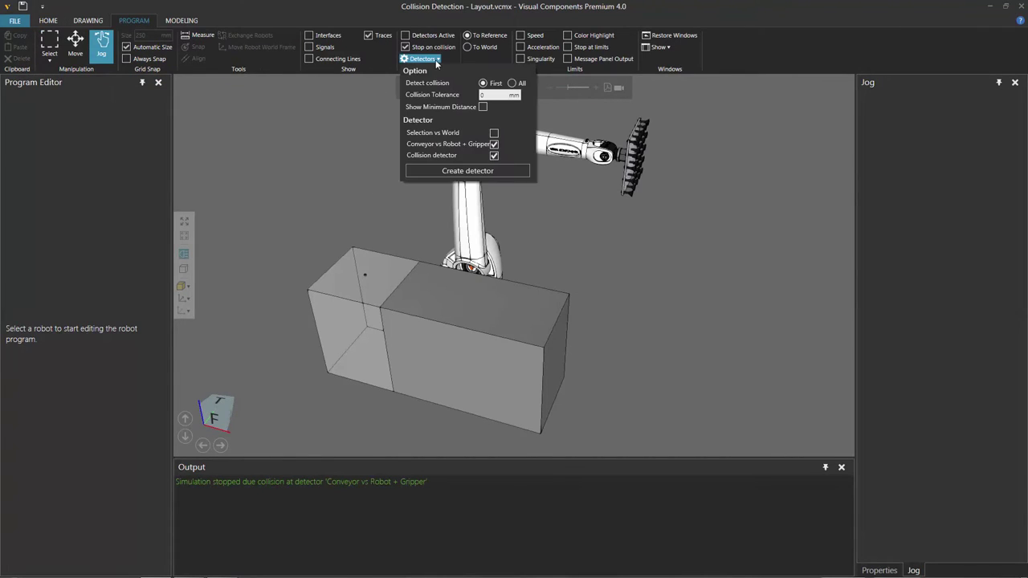
pyautogui.moveTo(474, 151)
pyautogui.click(695, 19)
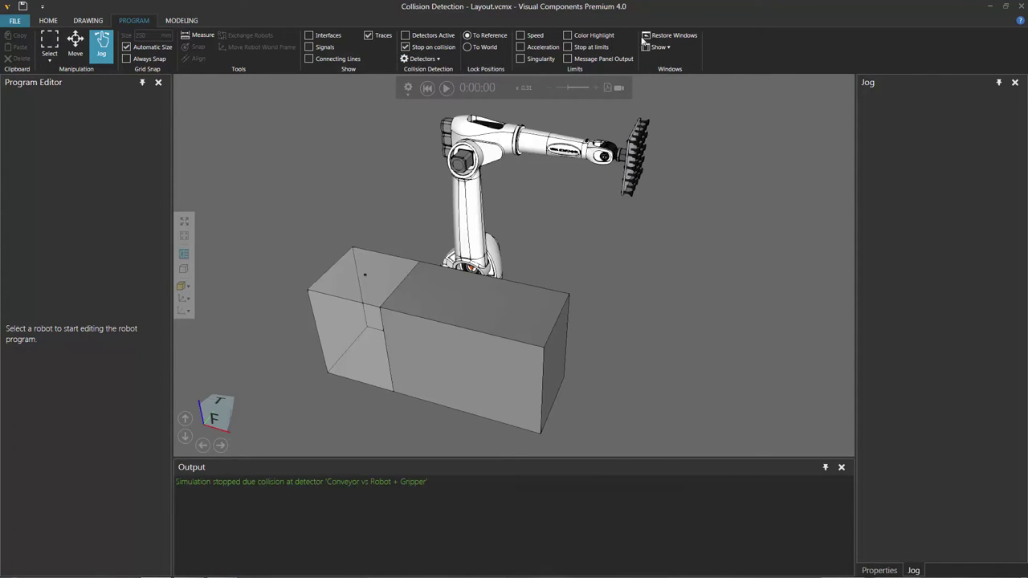
pyautogui.click(447, 88)
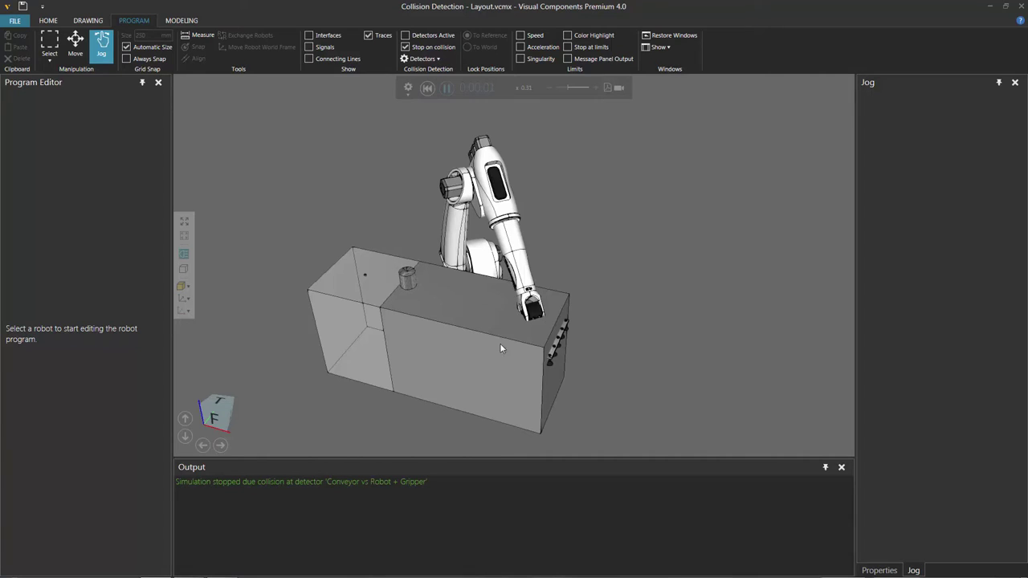
pyautogui.click(427, 87)
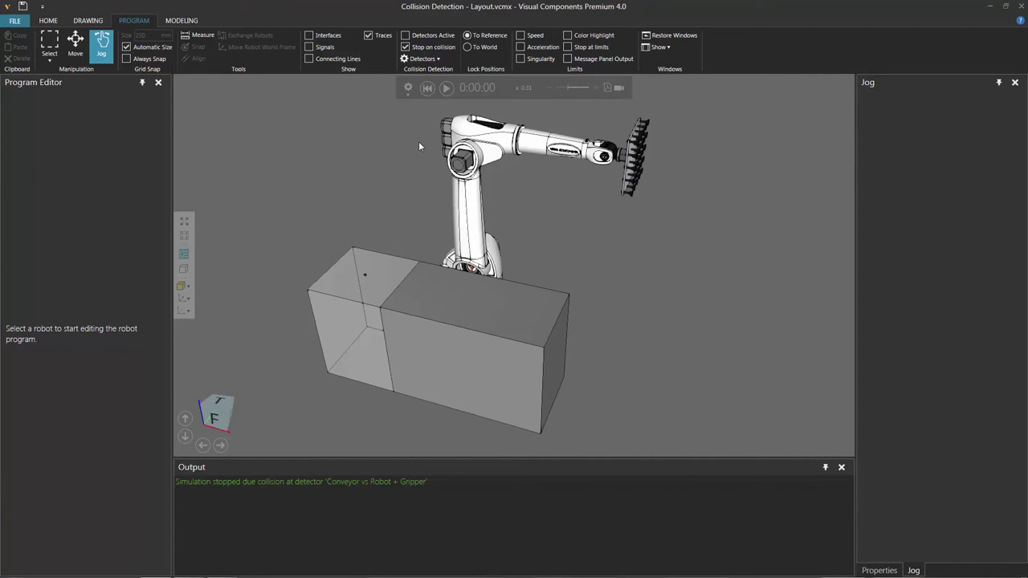